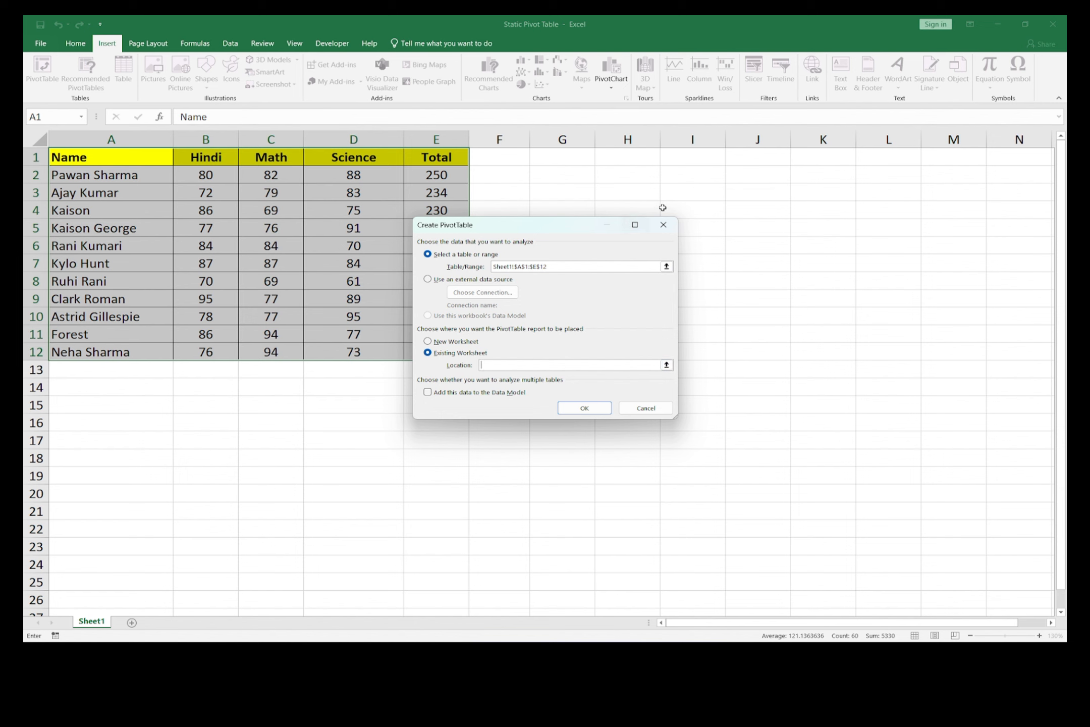
Create a PivotTable from A1:E12 at cell H3 of the existing sheet, with Name as rows and the sum of Total as values
click(627, 195)
click(585, 408)
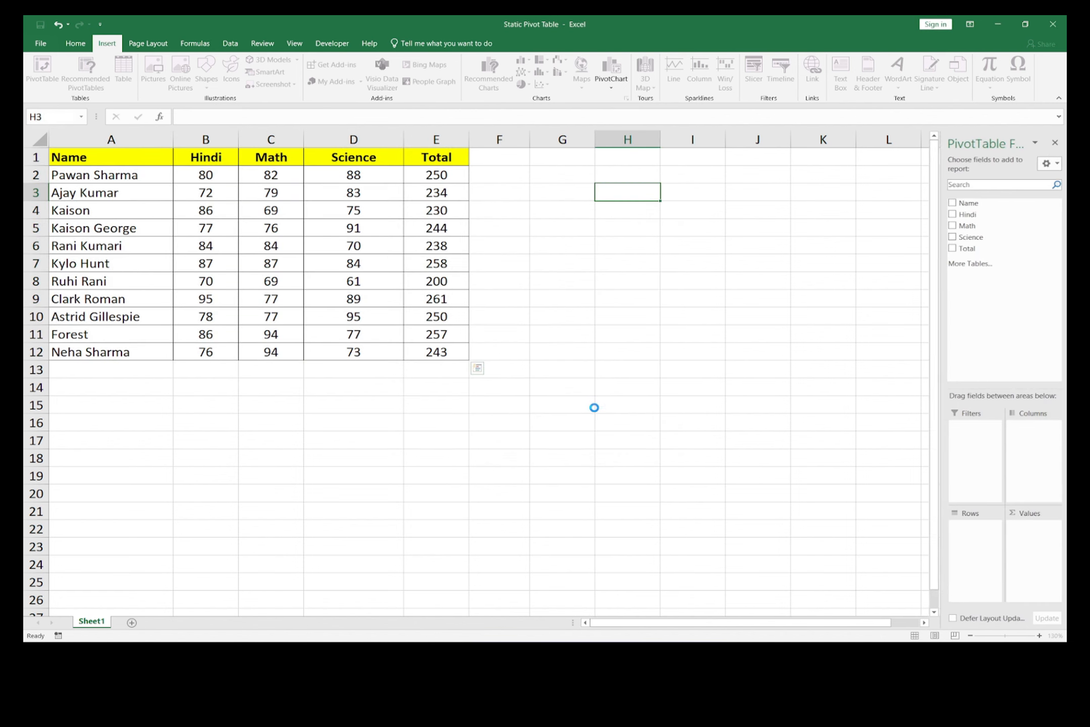
click(951, 203)
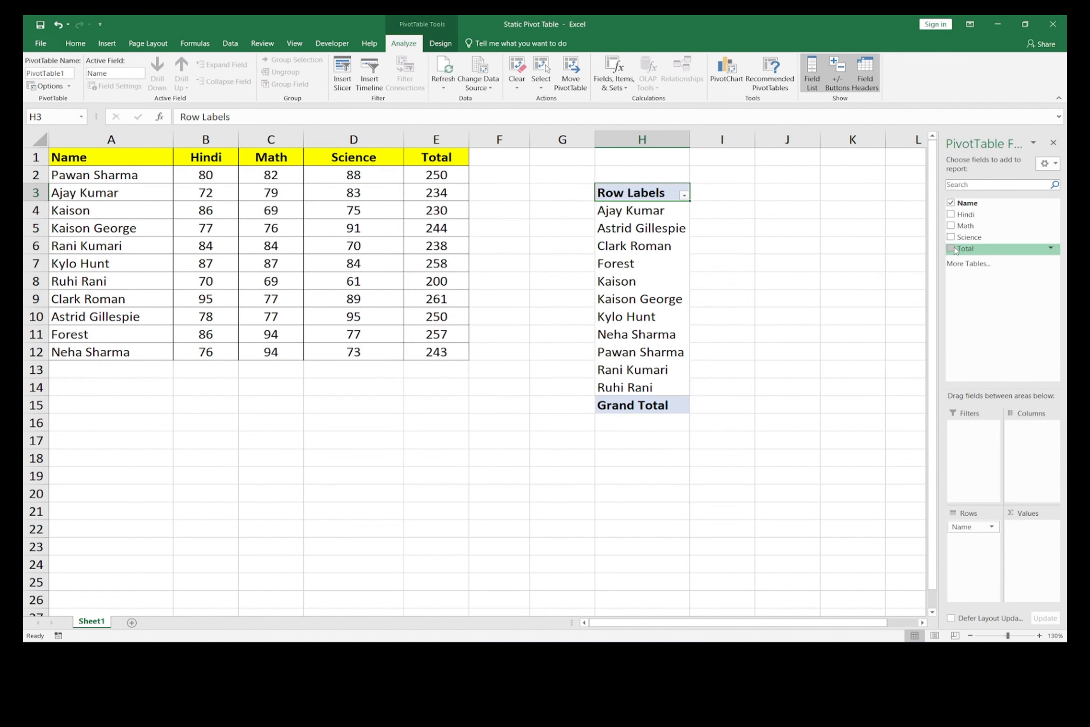
click(950, 248)
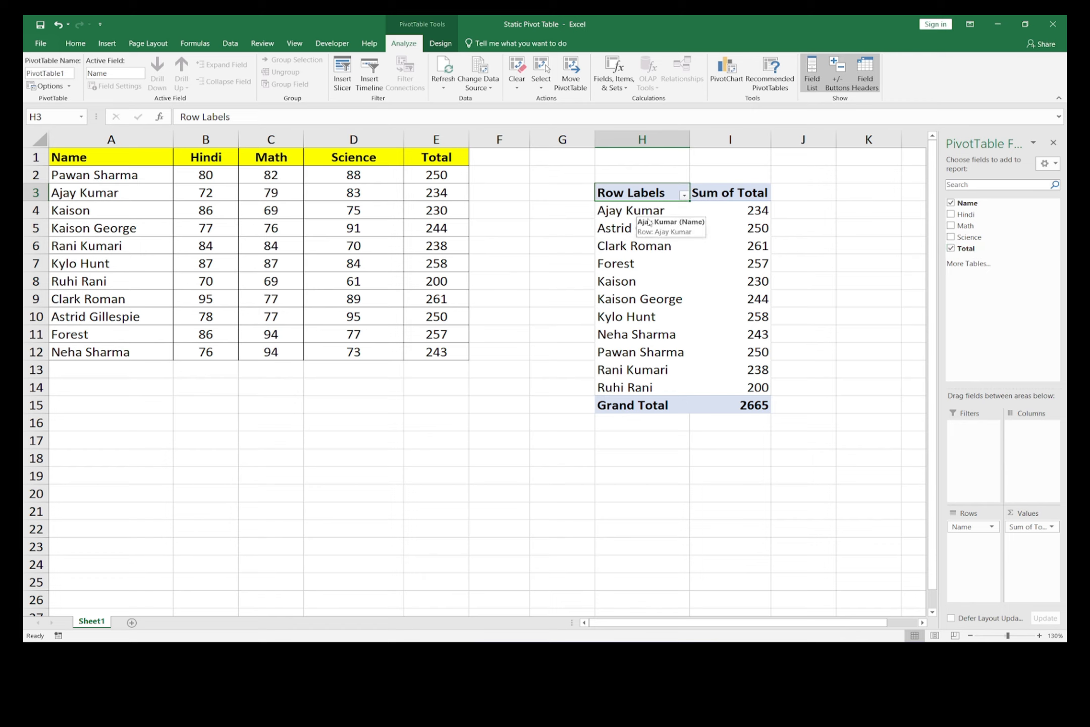
click(741, 200)
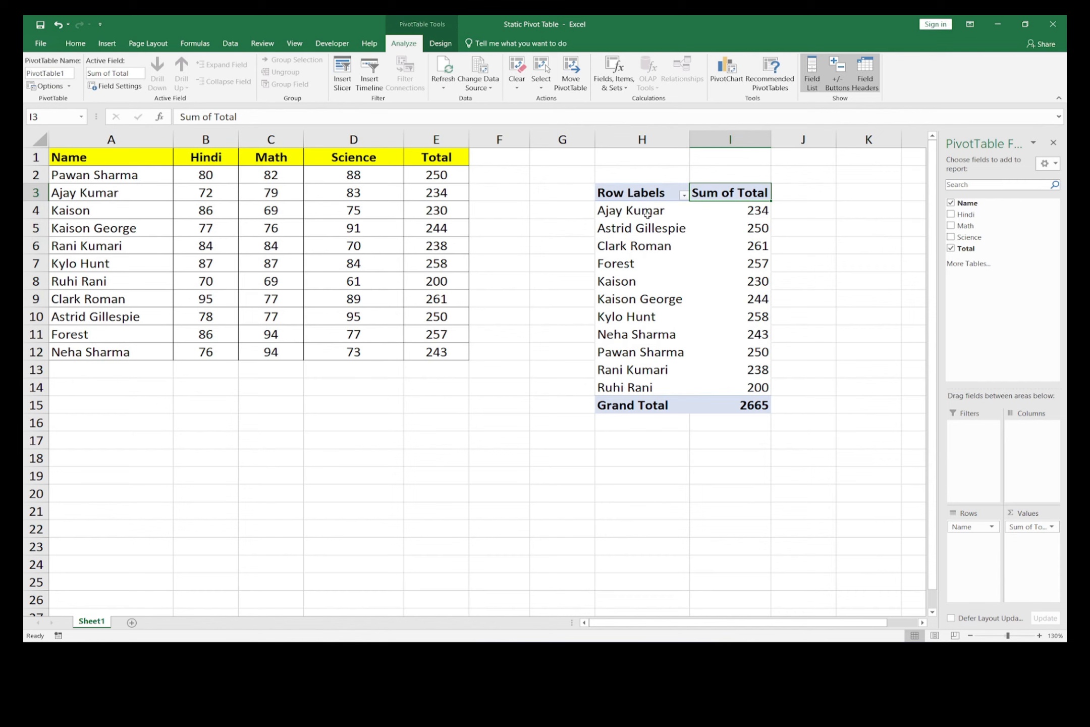
drag(646, 214, 641, 389)
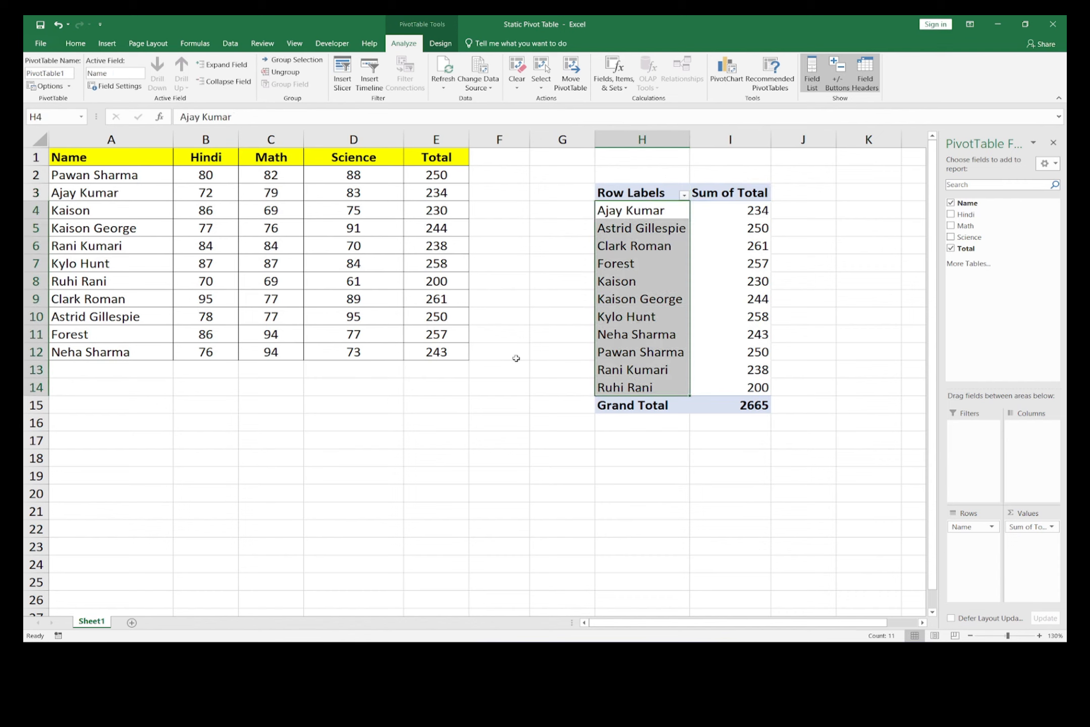
Add a new student's name in A13 with marks 34 for Hindi, 67 for Math and 78 for Science
click(96, 374)
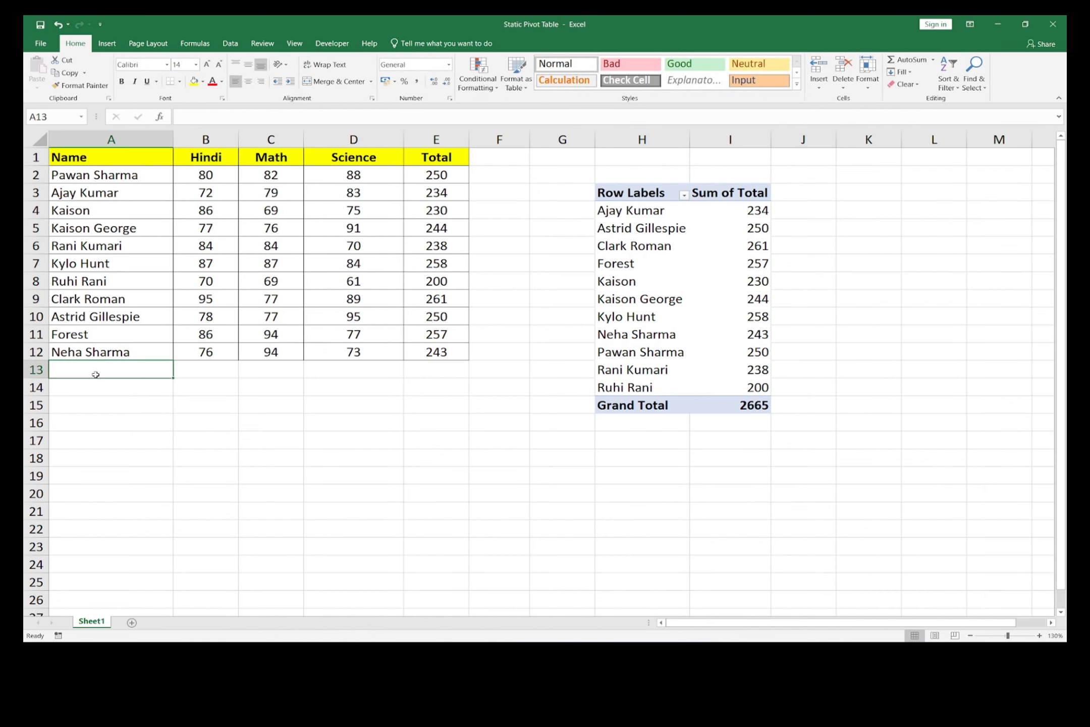
text(Va)
key(BackSpace)
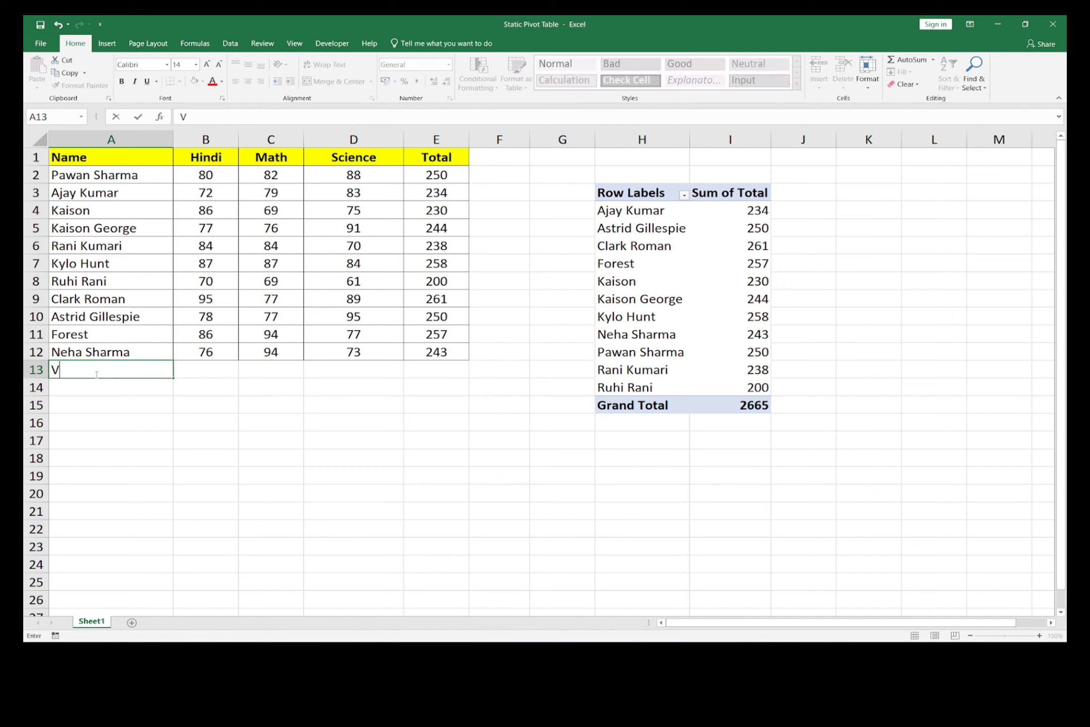
text(ikash)
key(Tab)
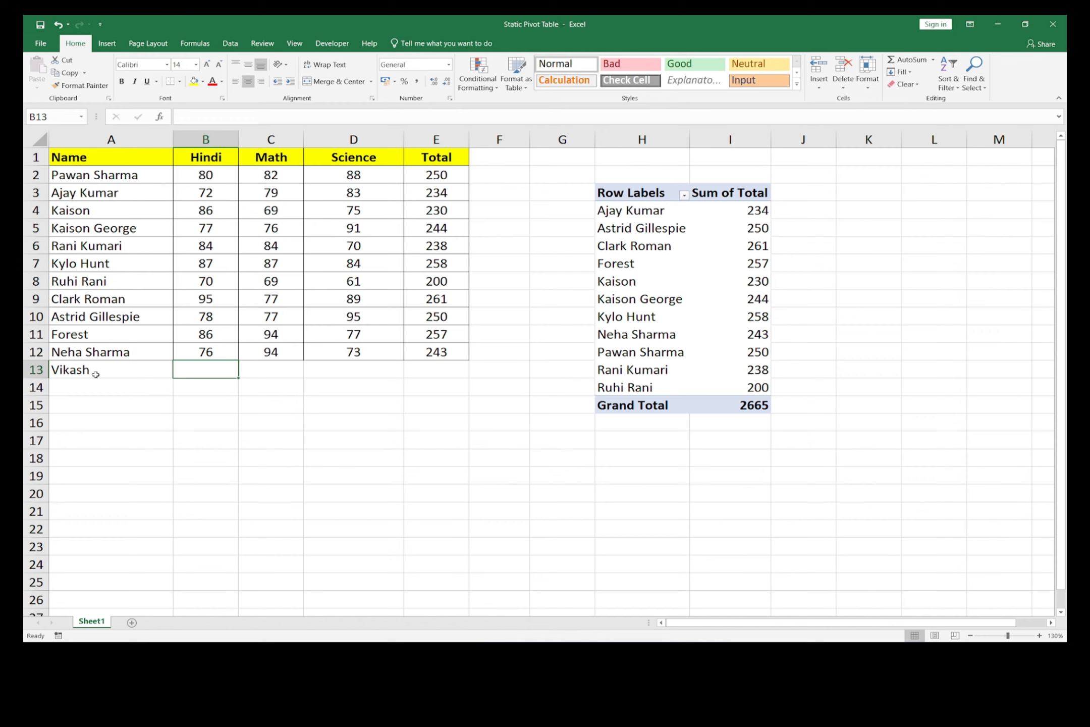
text(34)
key(Tab)
text(67)
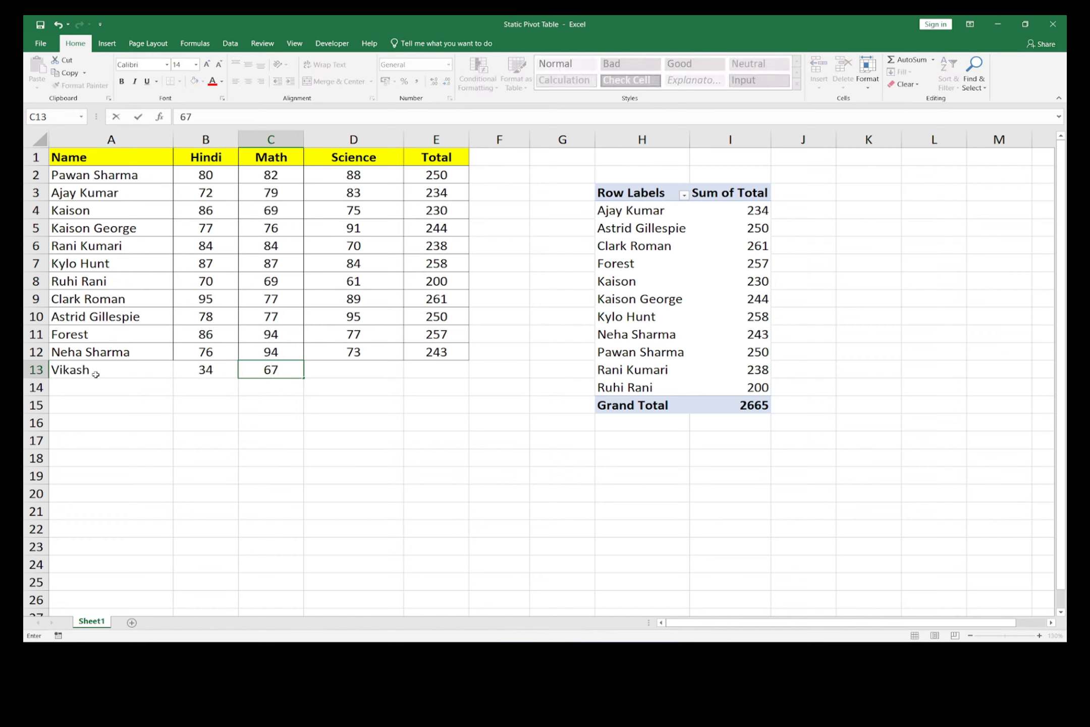
key(Tab)
text(78)
key(Tab)
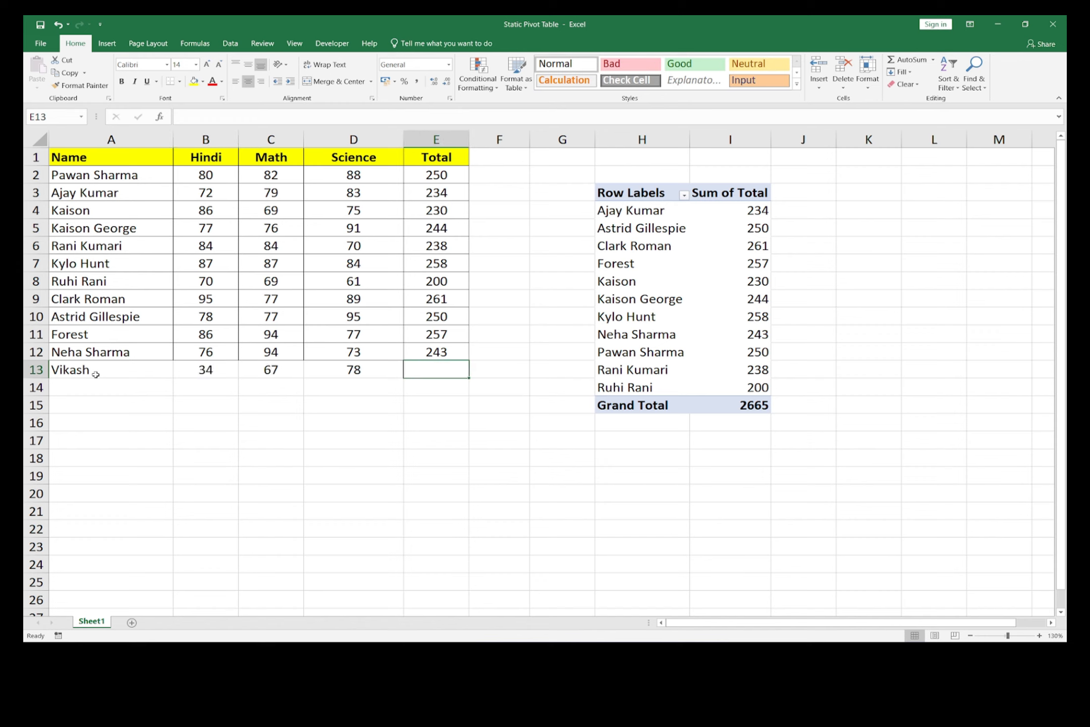
Calculate the new student's total in E13 with a SUM formula over B13:D13
text(=)
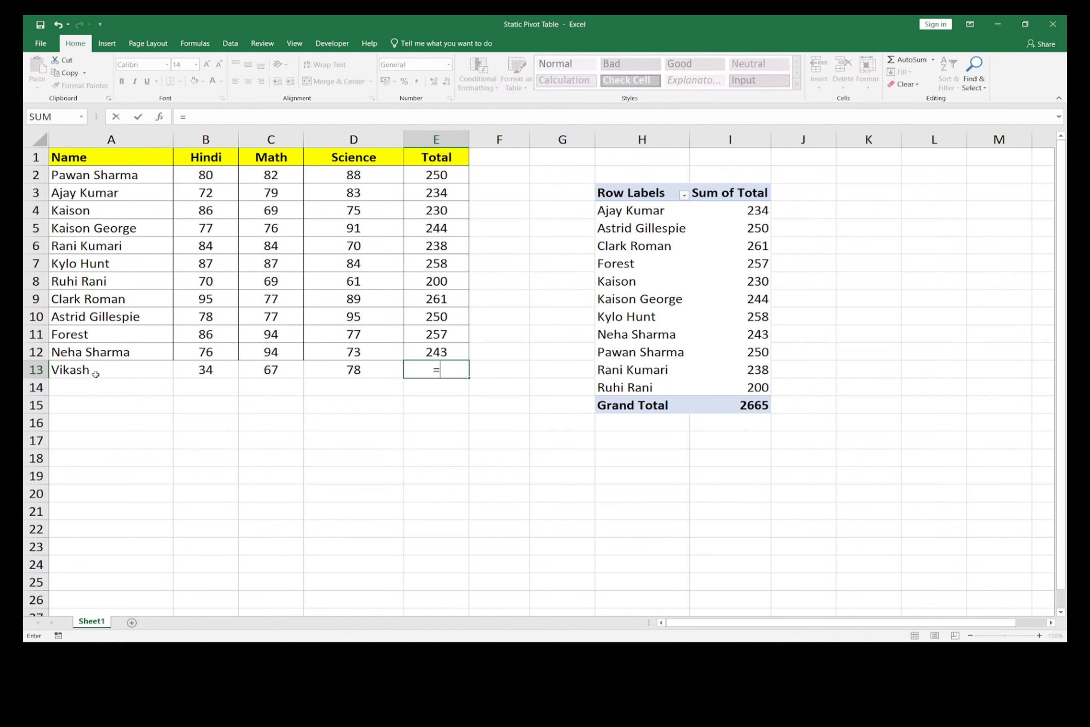
click(227, 369)
key(BackSpace)
key(BackSpace)
key(BackSpace)
text(sum)
key(BackSpace)
key(BackSpace)
key(BackSpace)
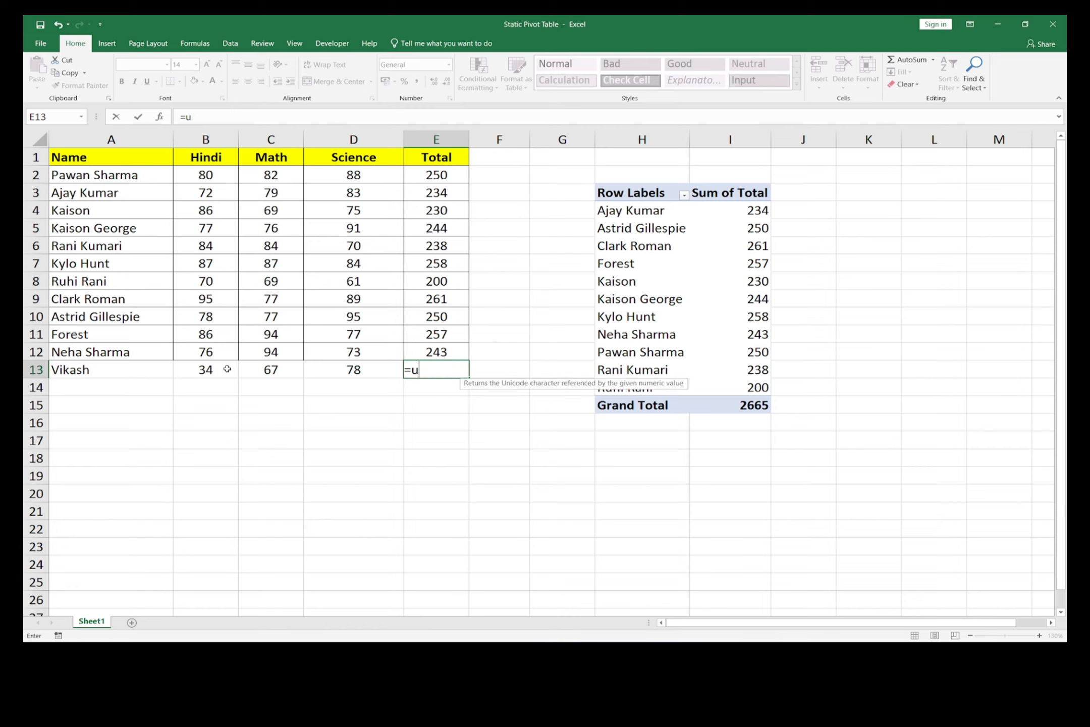
text(sum)
key(Tab)
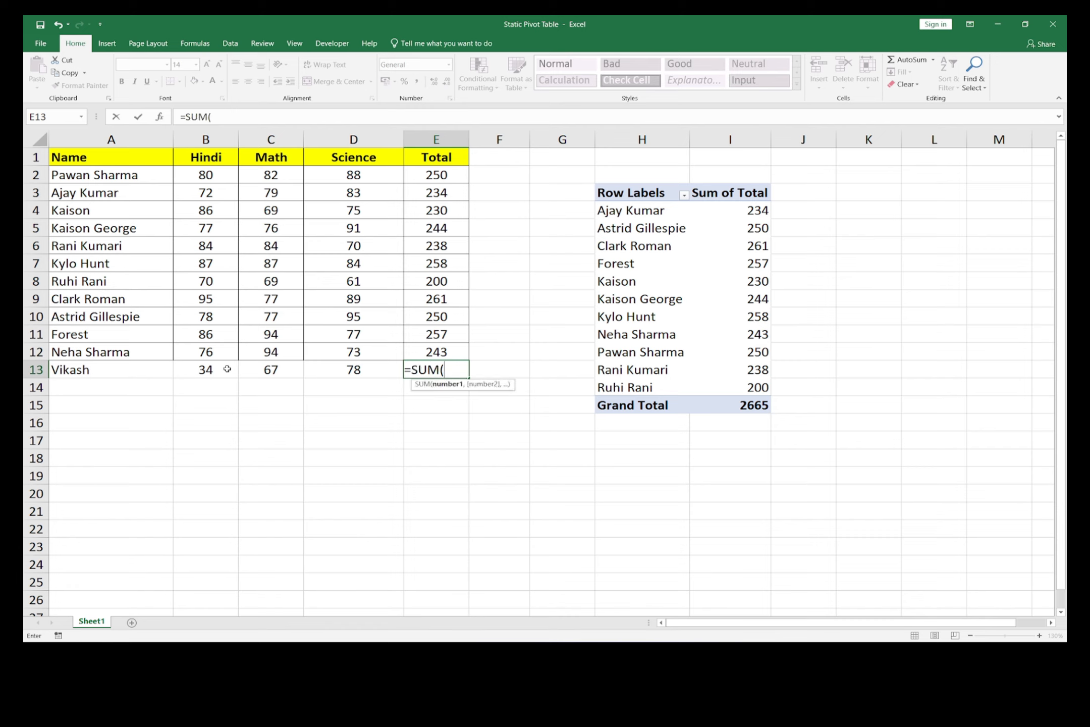
drag(199, 369, 337, 365)
text())
key(Return)
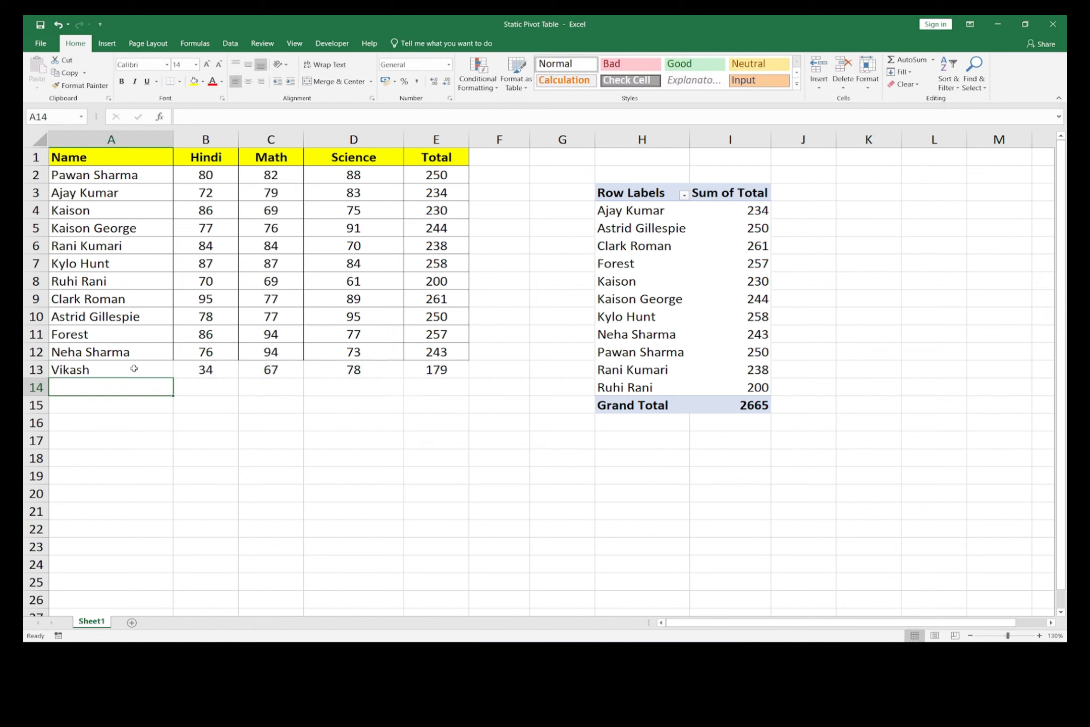
Fill the new student's row A13:E13 with a light orange colour
drag(134, 369, 435, 371)
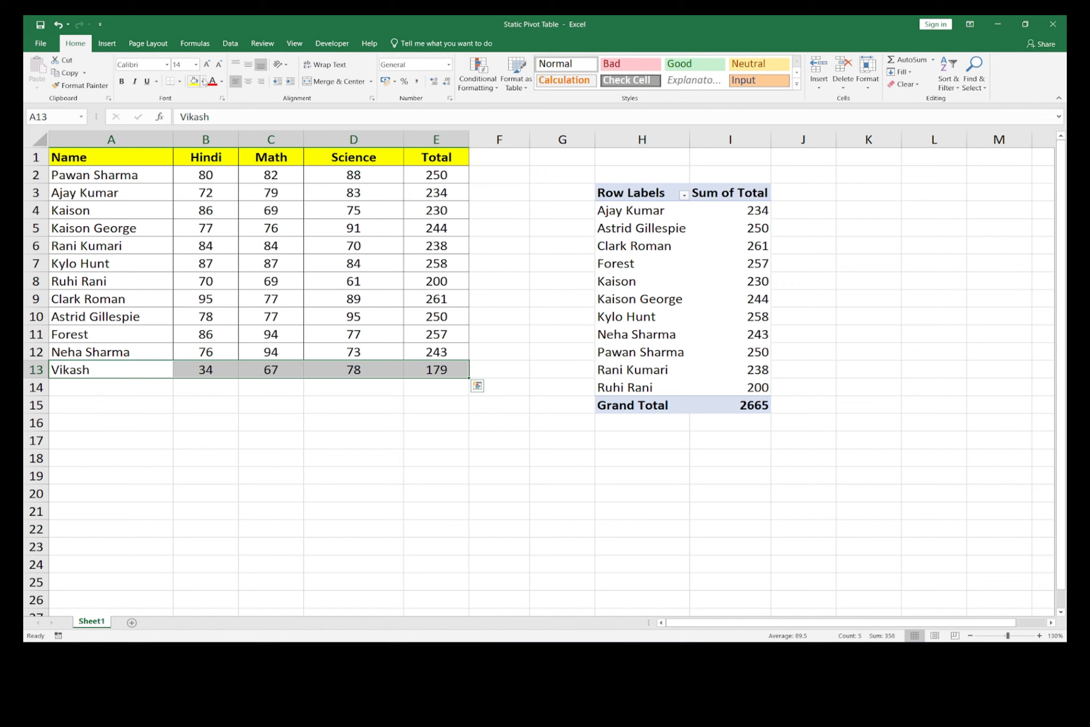
click(202, 81)
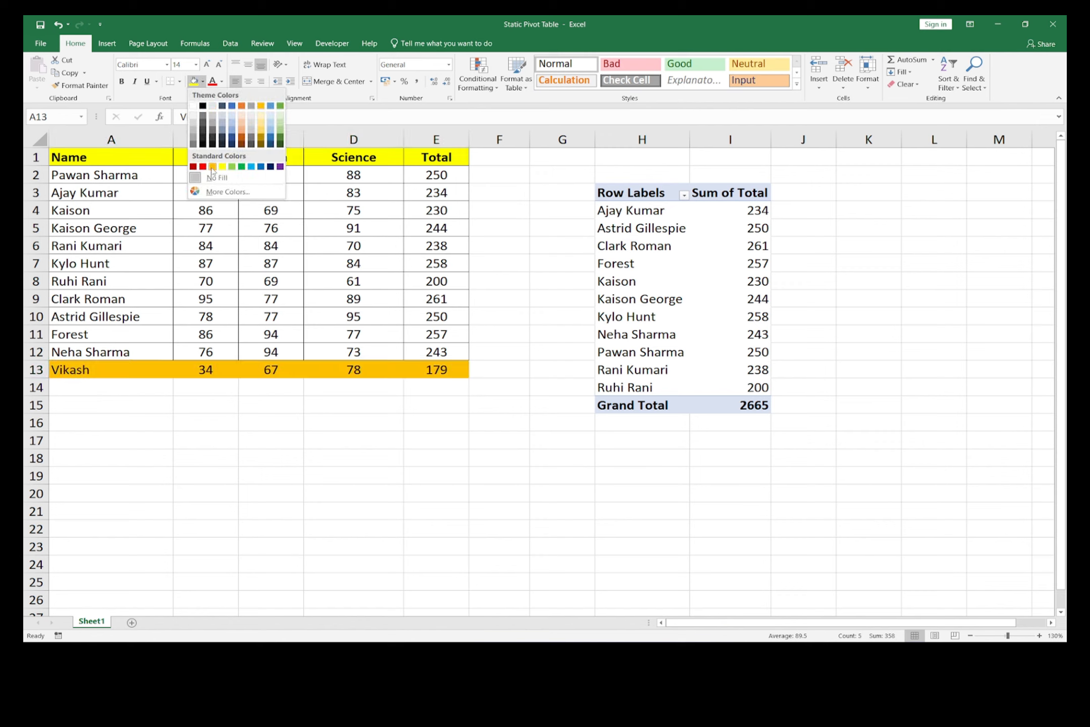
click(242, 129)
Refresh the PivotTable repeatedly and compare its names with the new entry in row 13 of the source data
right_click(672, 273)
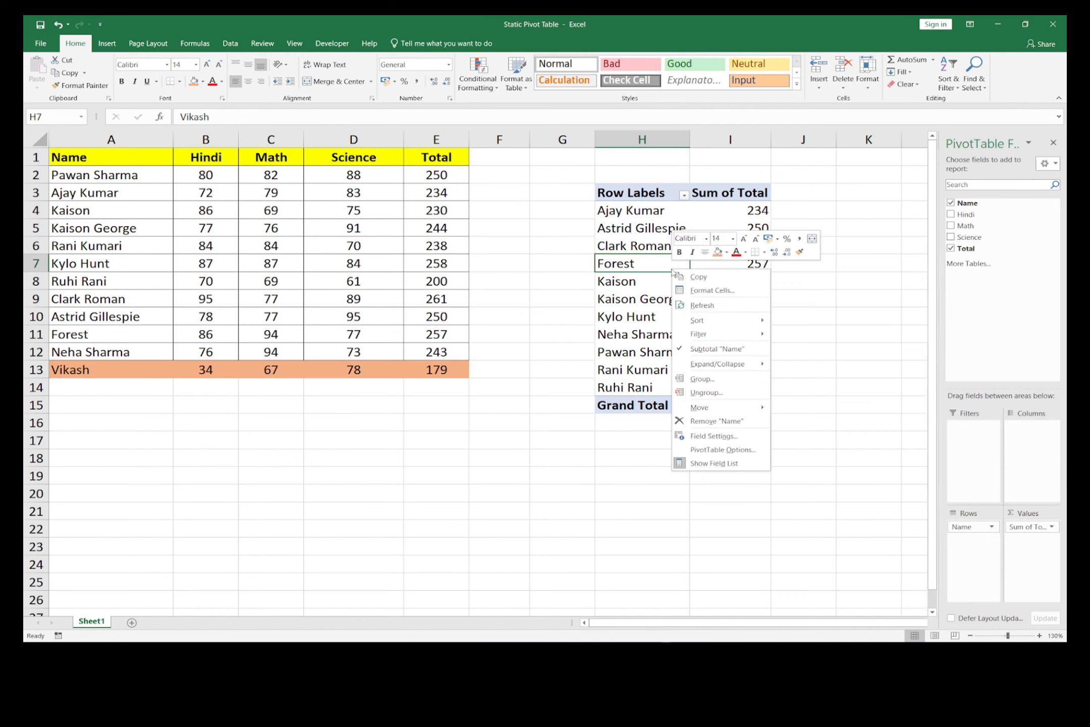
click(702, 306)
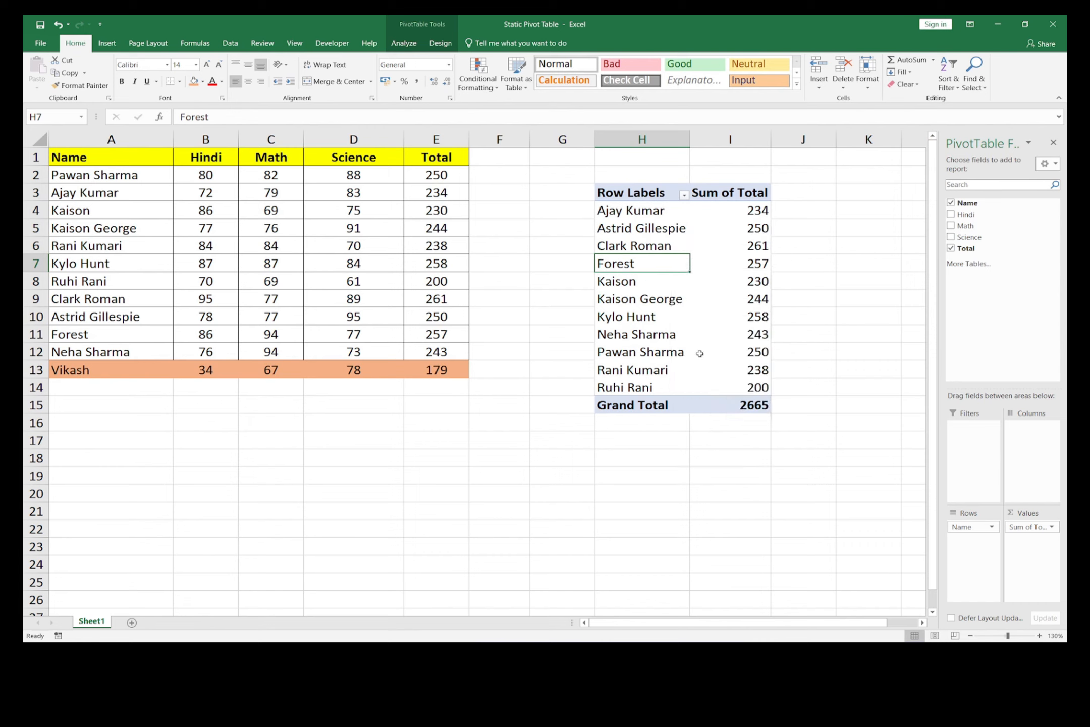
right_click(637, 316)
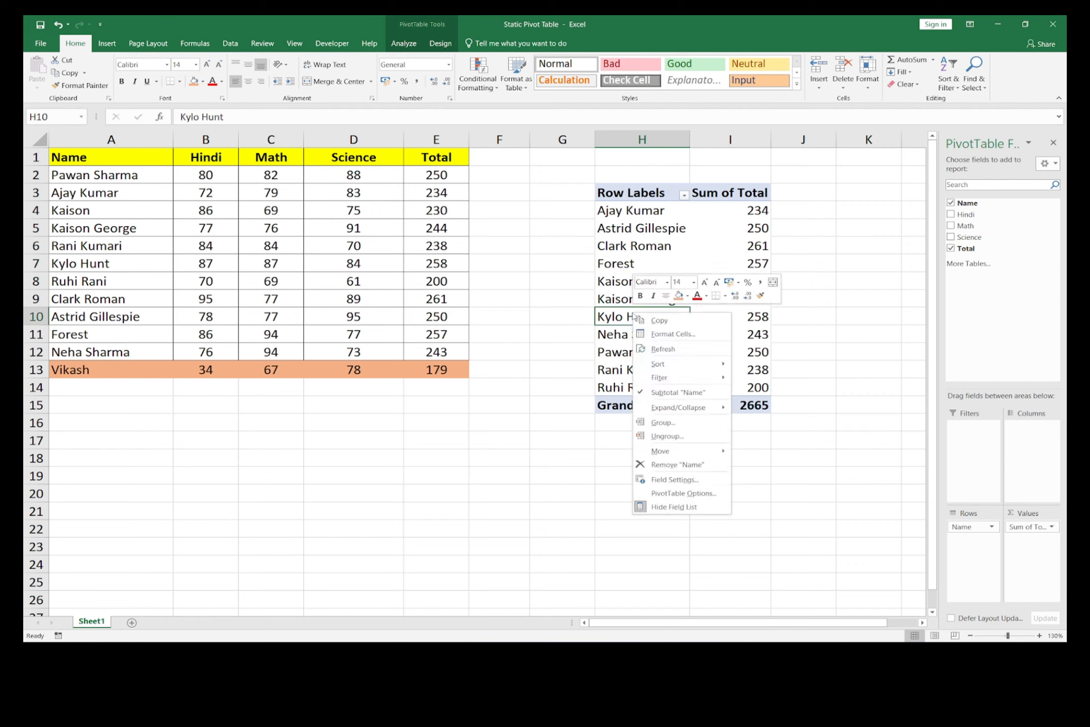
click(654, 349)
click(94, 368)
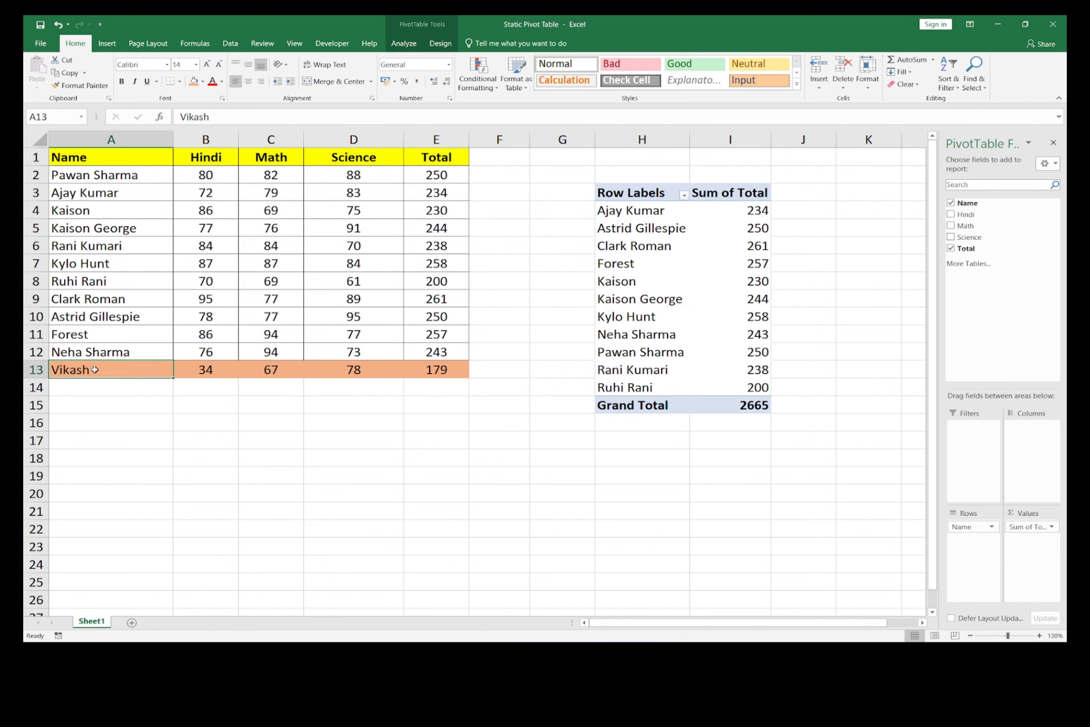
drag(641, 371, 649, 355)
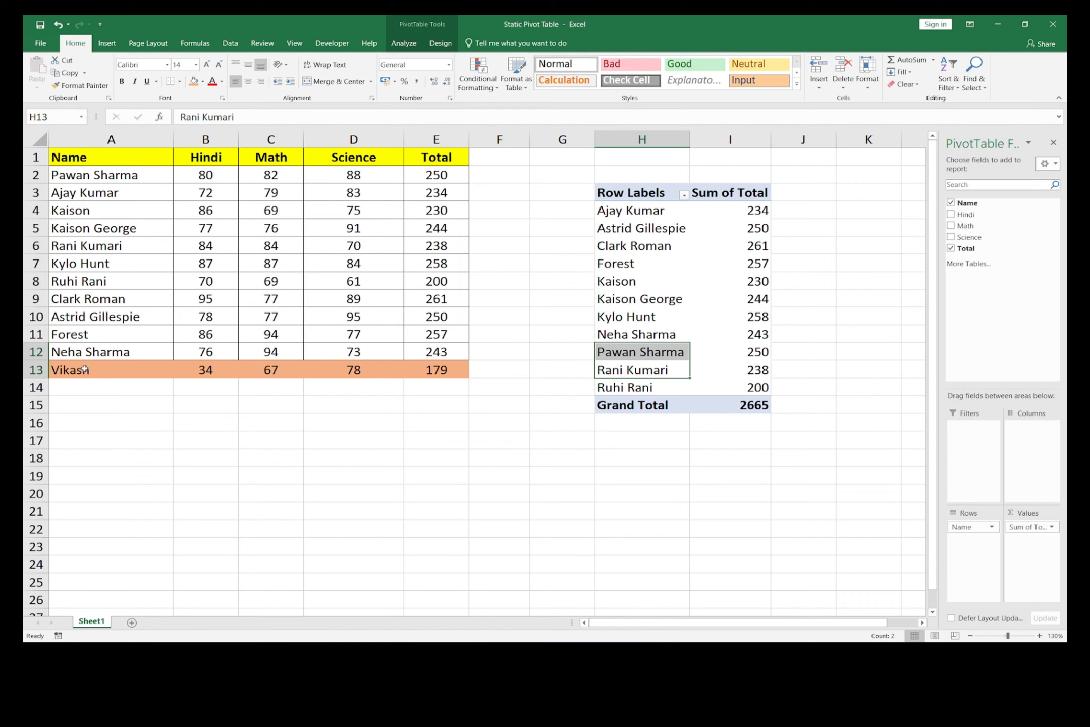
right_click(674, 314)
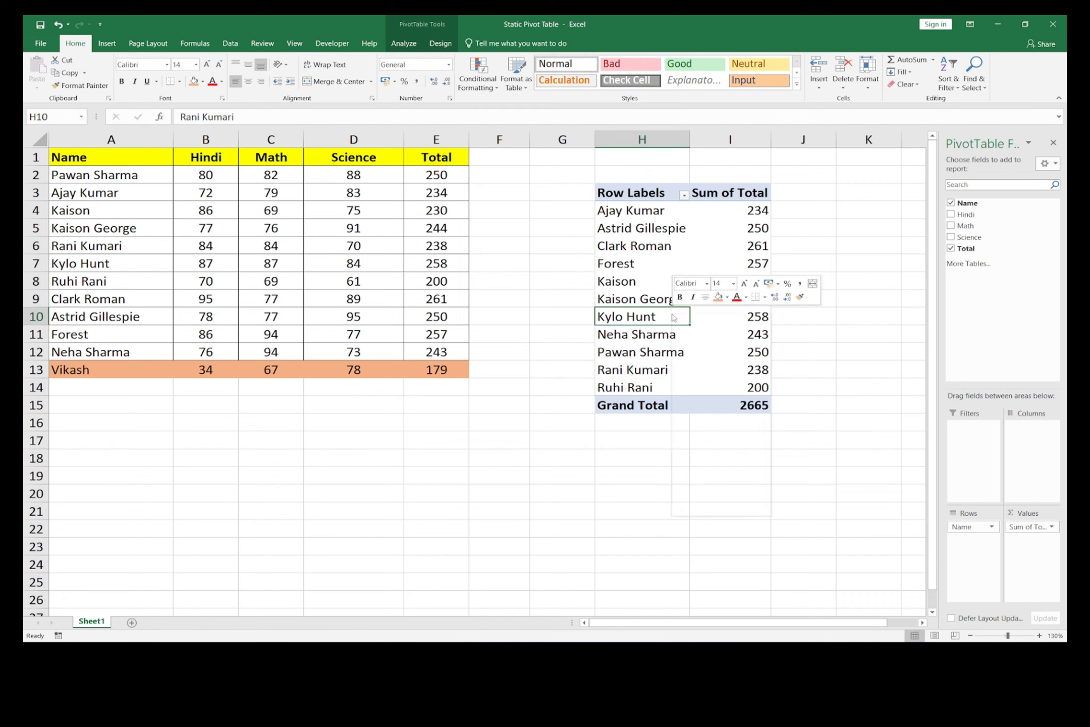
click(701, 349)
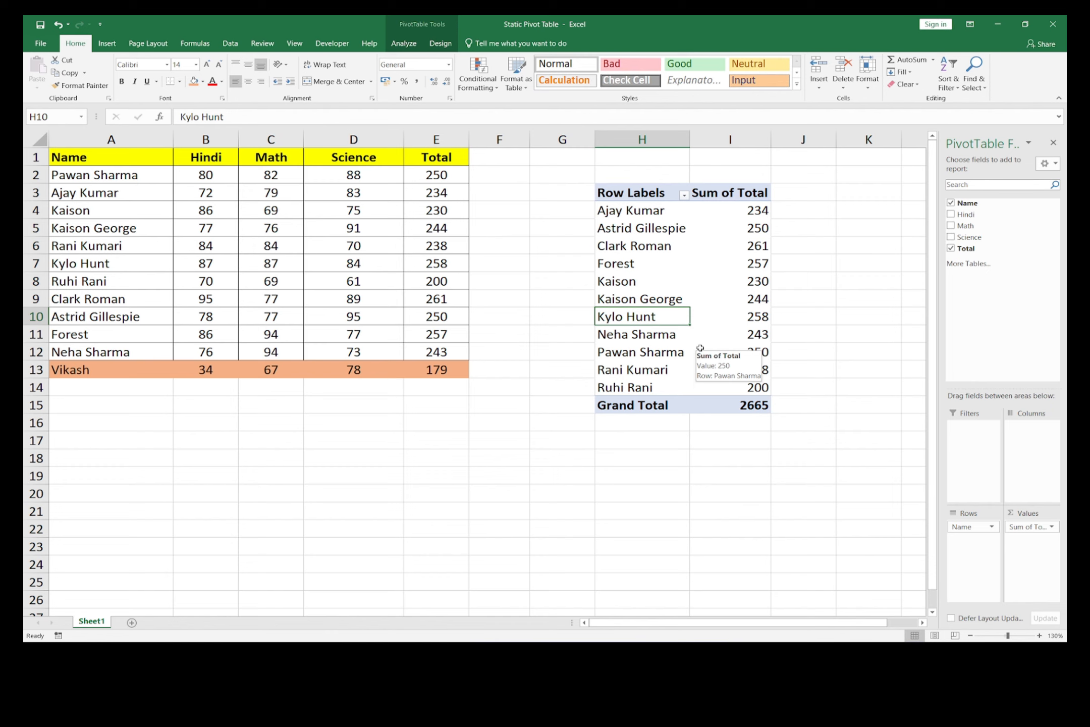
drag(47, 370, 162, 371)
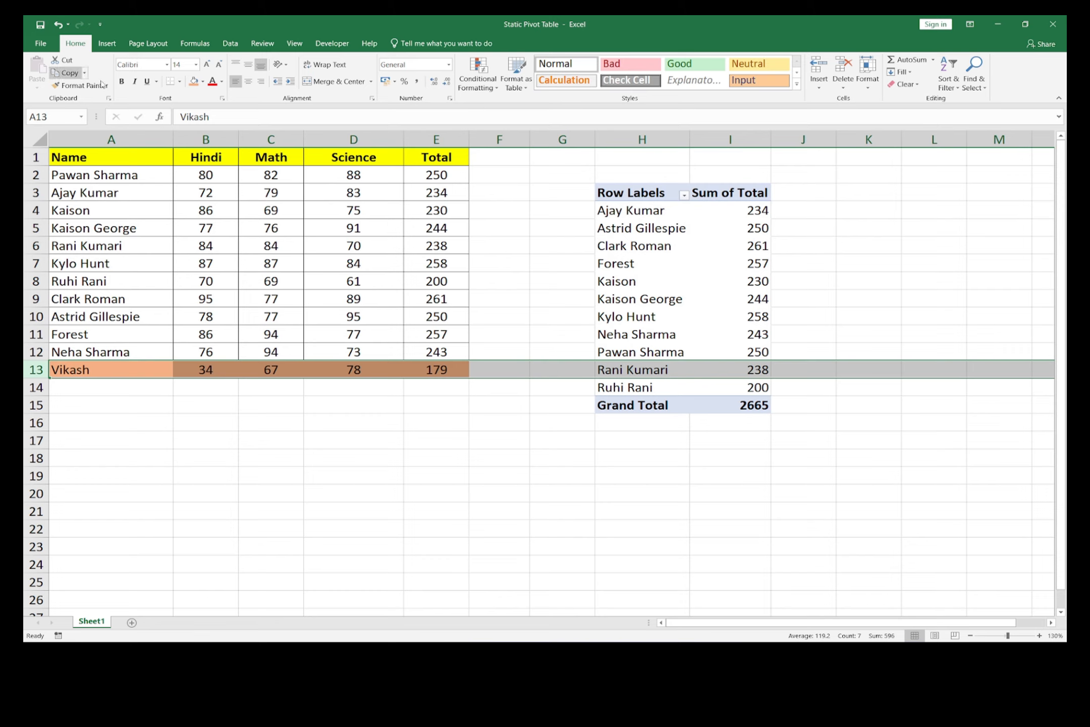
Close the Static Pivot Table workbook, open Dynamic Pivot Table In excel at 130% zoom, and review its data range A1:E12
click(1047, 20)
double_click(611, 272)
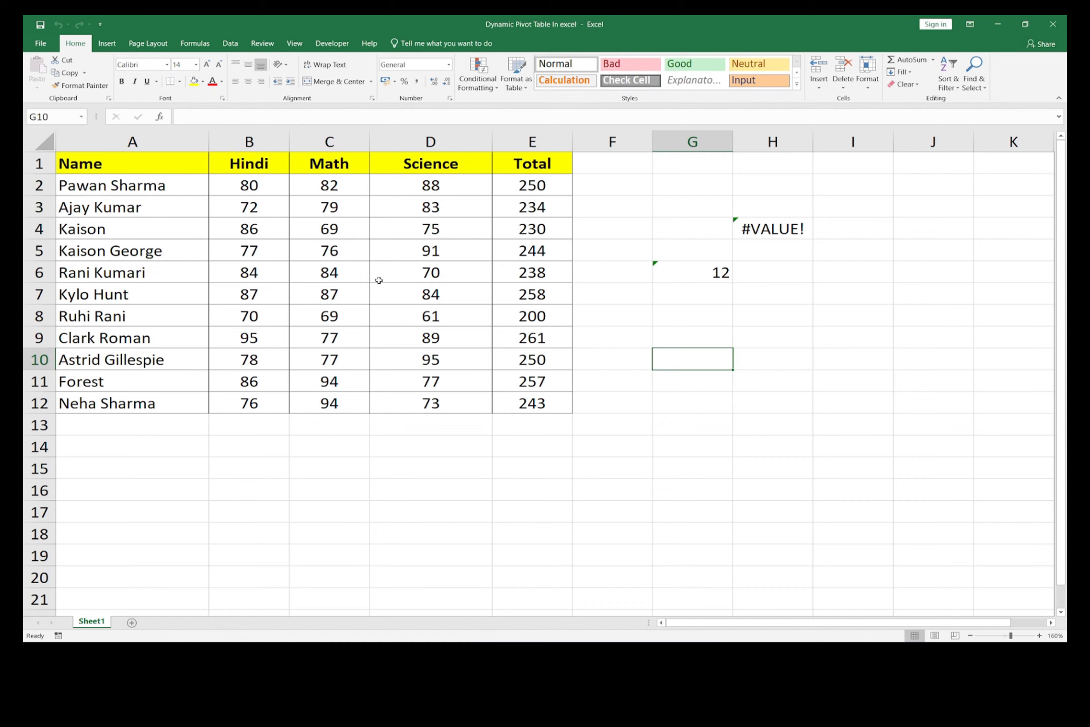
scroll(379, 280, down, 2)
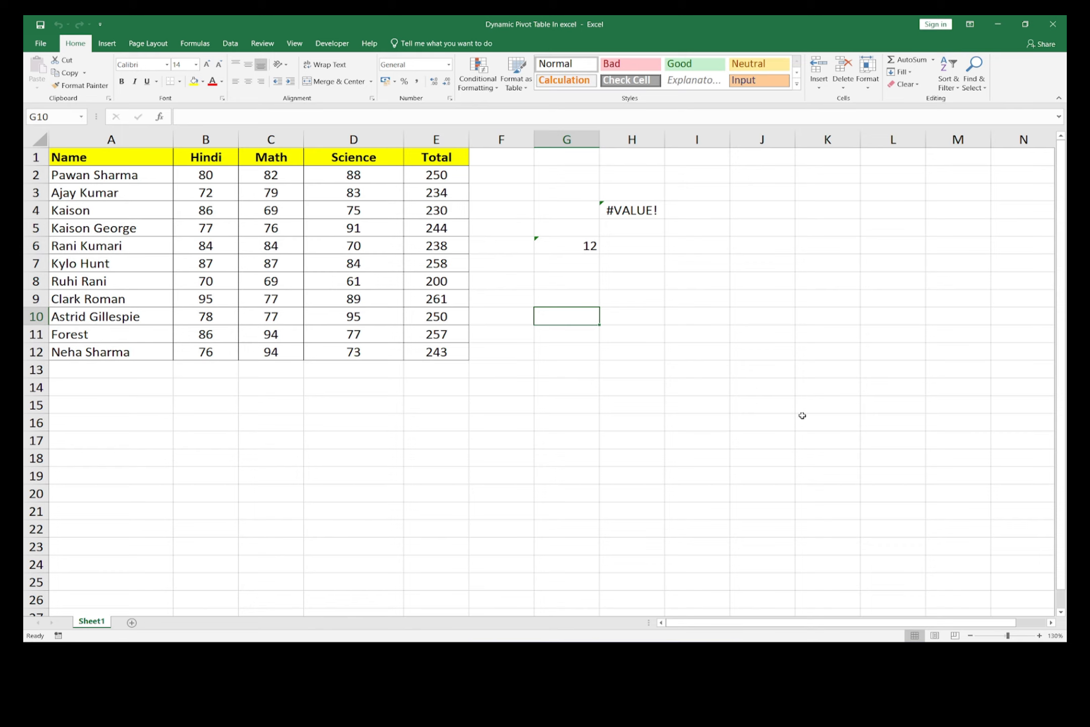
drag(104, 160, 458, 350)
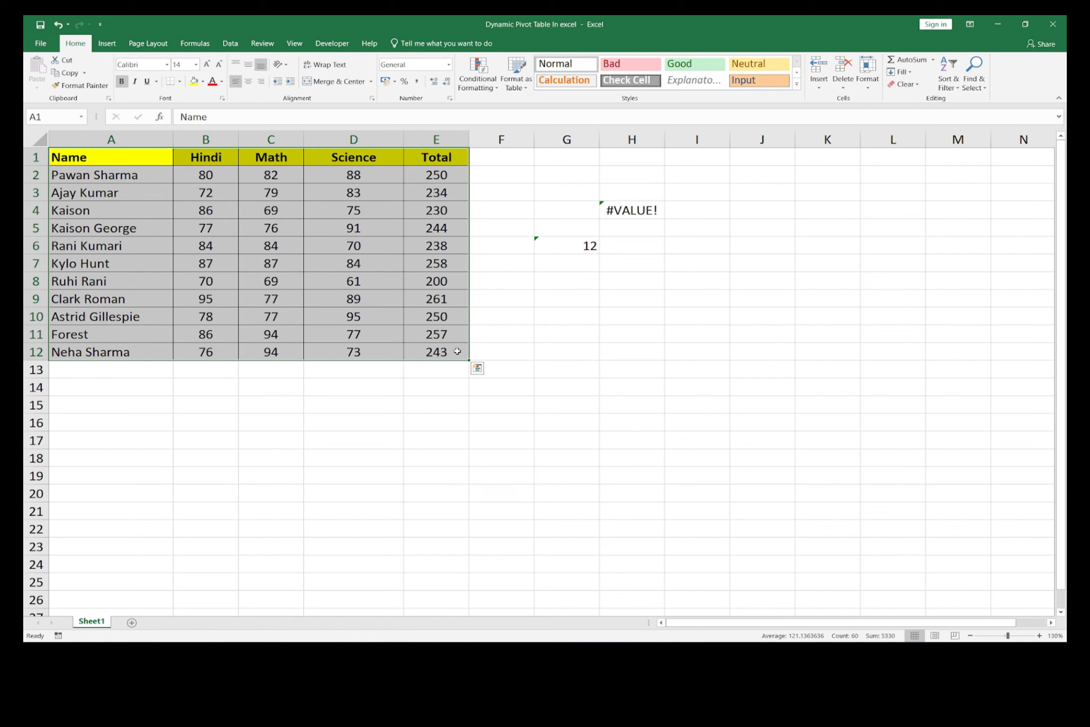
click(298, 249)
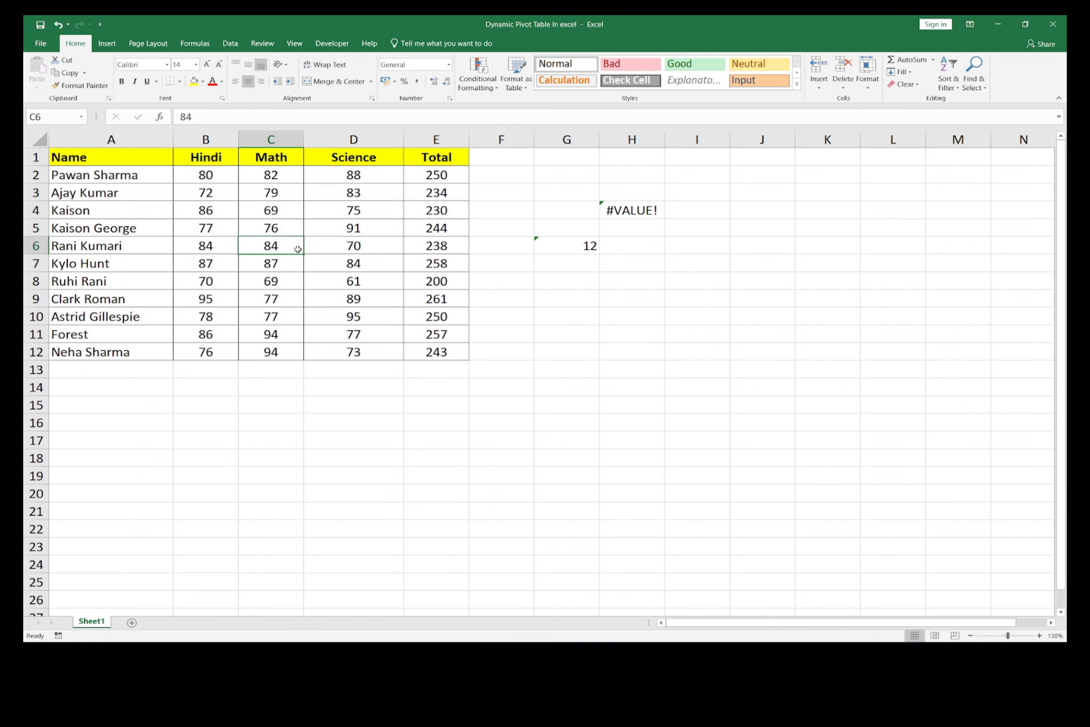
Enter the labels Offset in J3 and CountA in J4
click(765, 195)
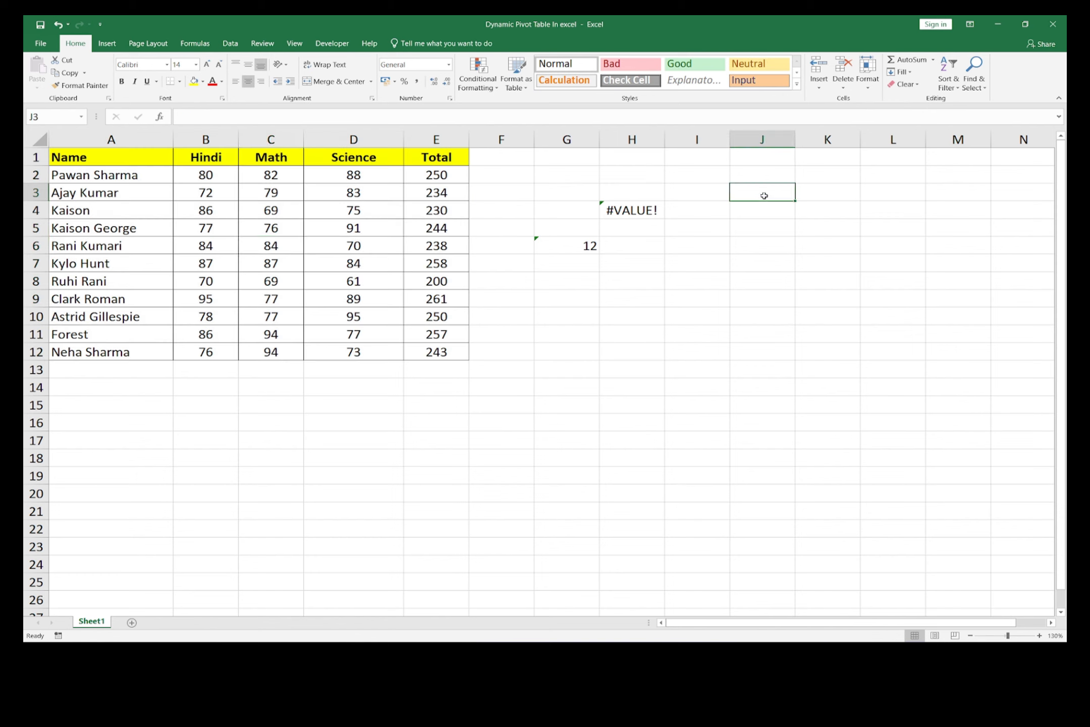
double_click(764, 196)
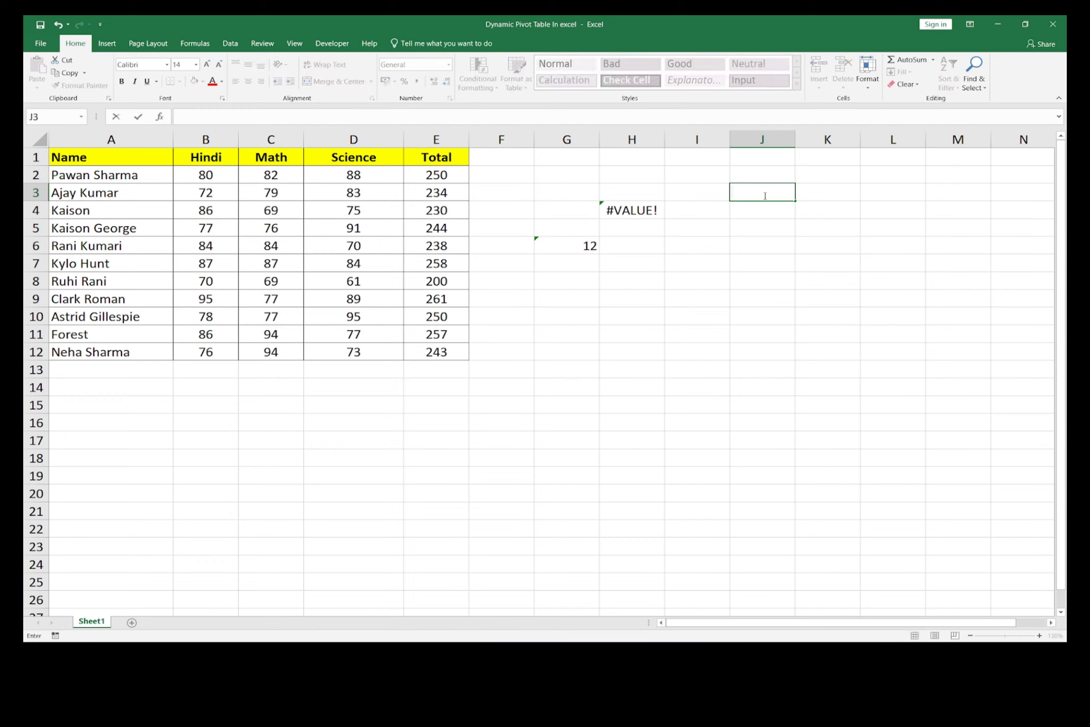
text(Offset)
key(Return)
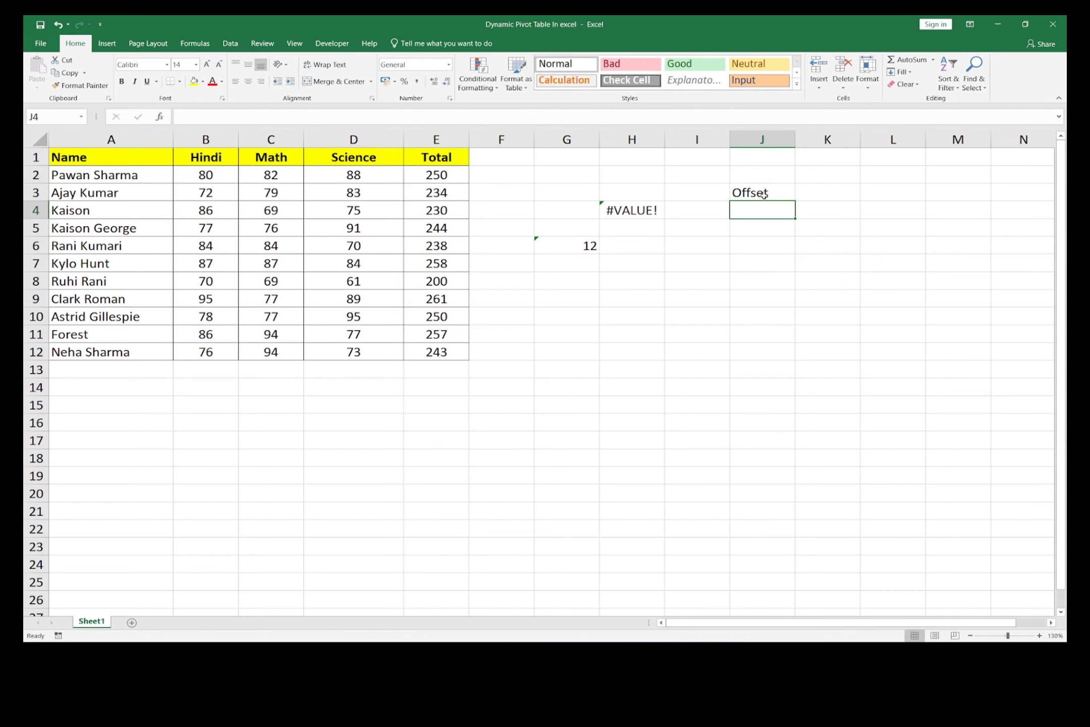
text(Count)
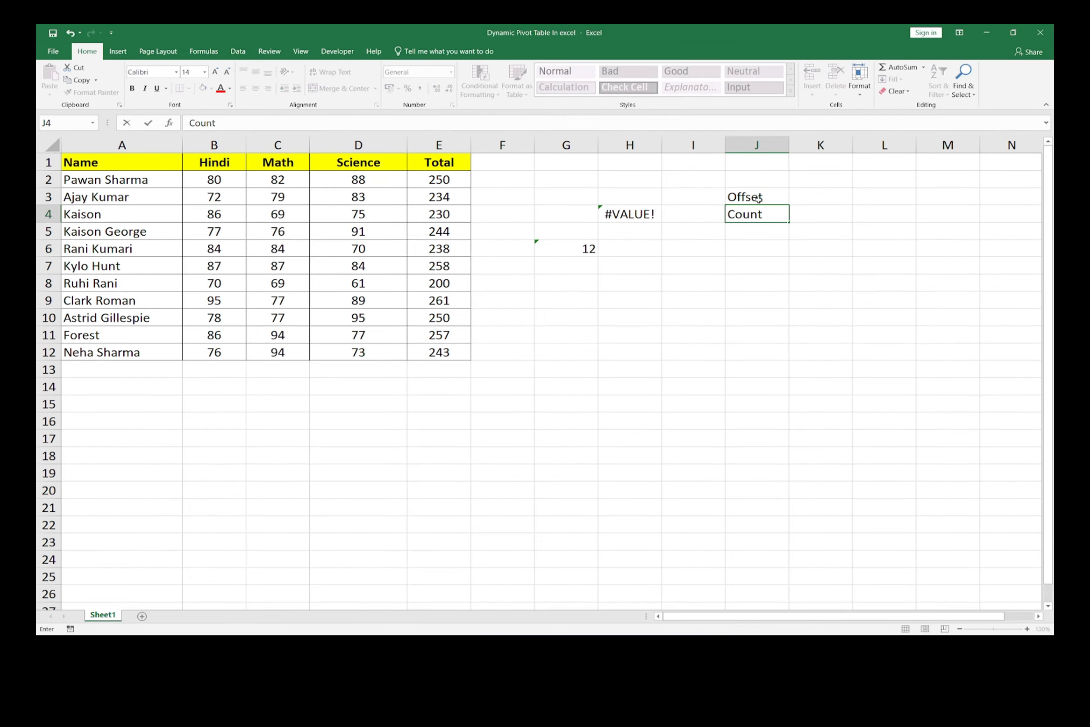
text(A)
click(702, 318)
Enter =COUNTA(A:A) in H11 to count the filled cells in the Name column, and check the formula
click(601, 331)
text(=)
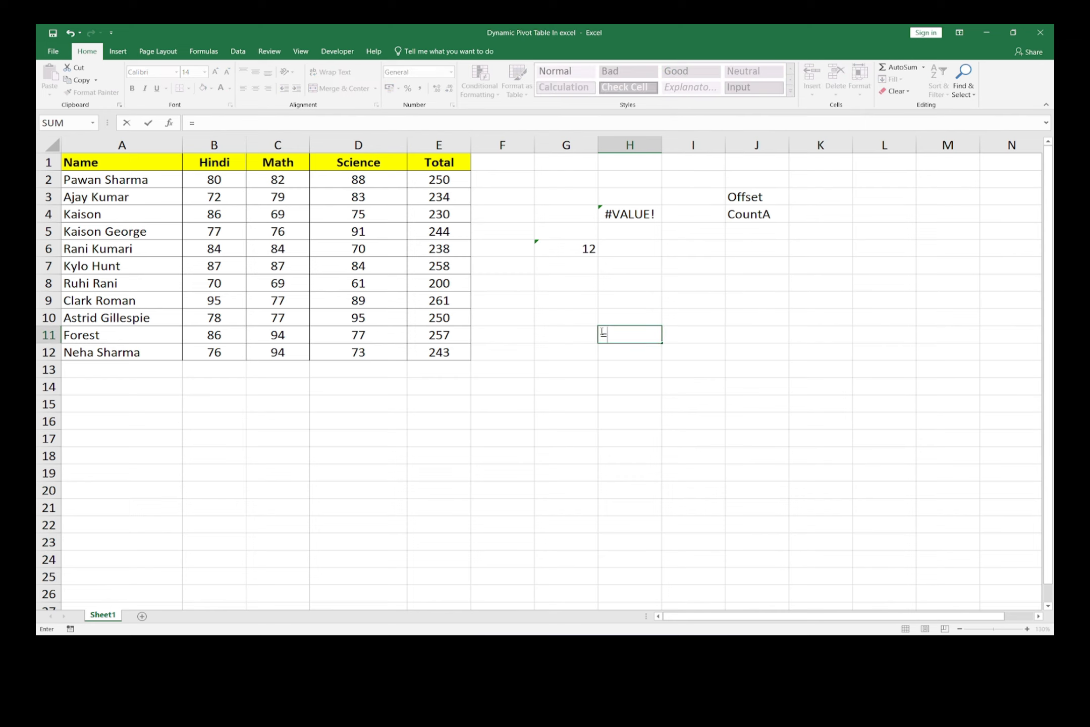
text(Cou)
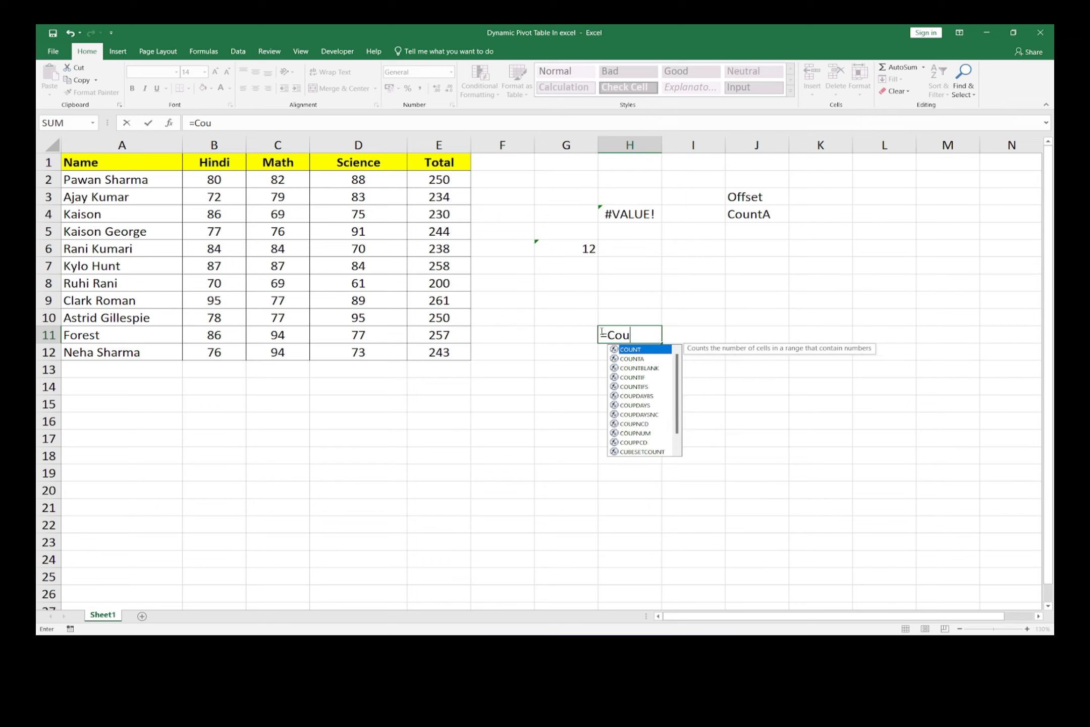
text(nta)
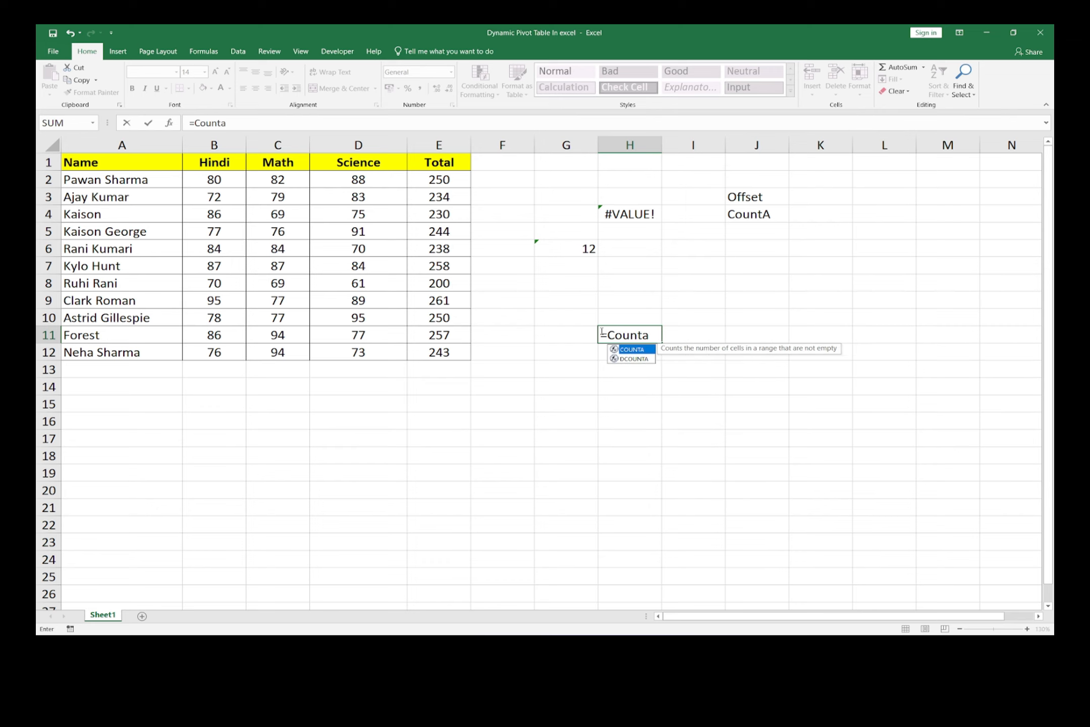
key(Tab)
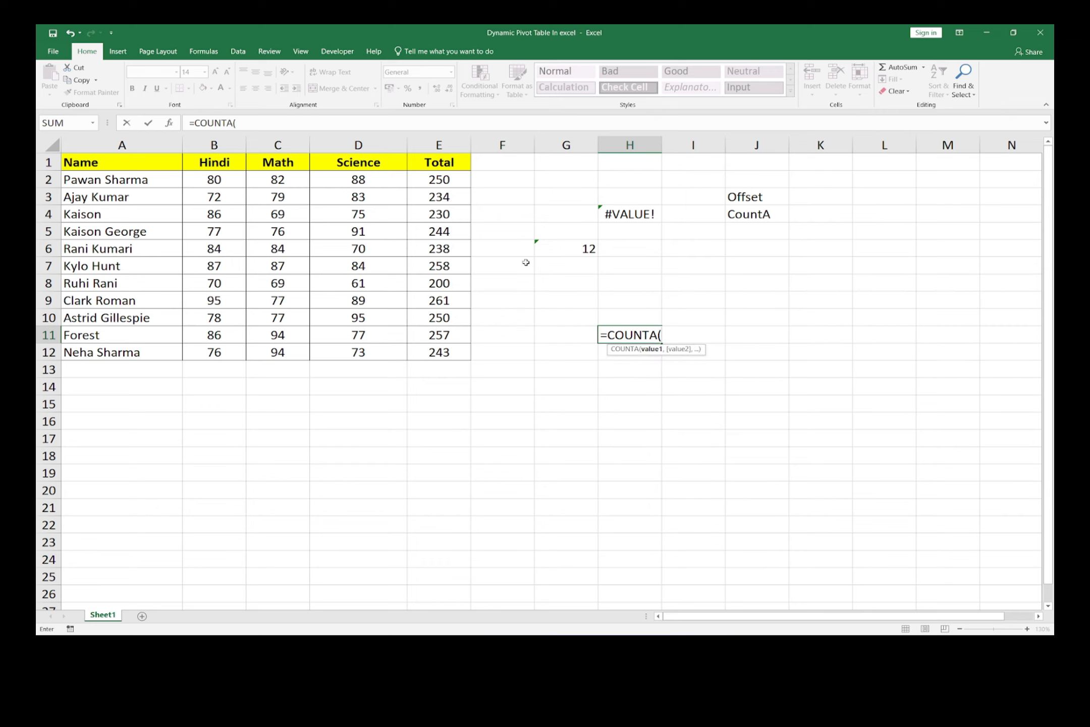
click(122, 145)
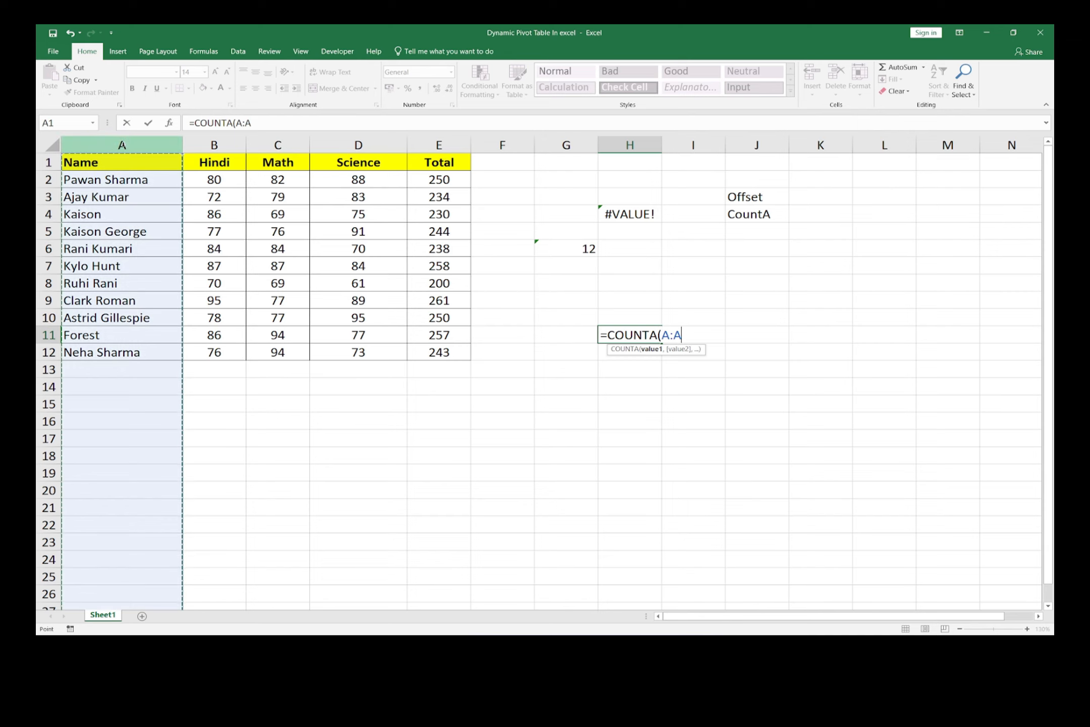
text())
key(Return)
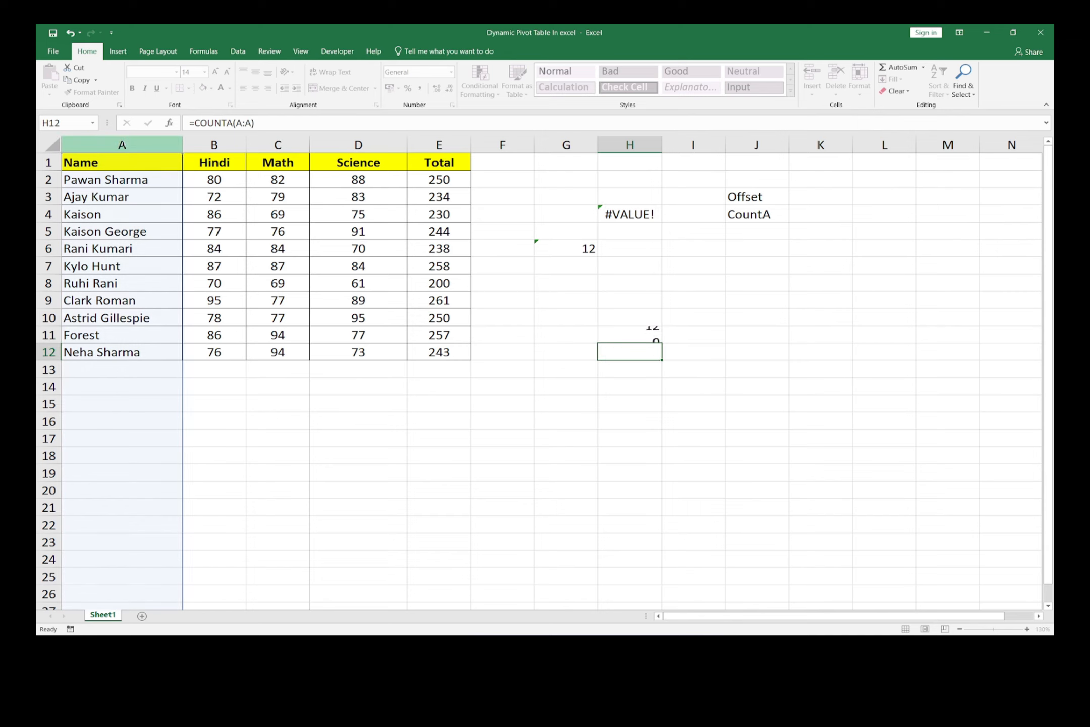
click(639, 333)
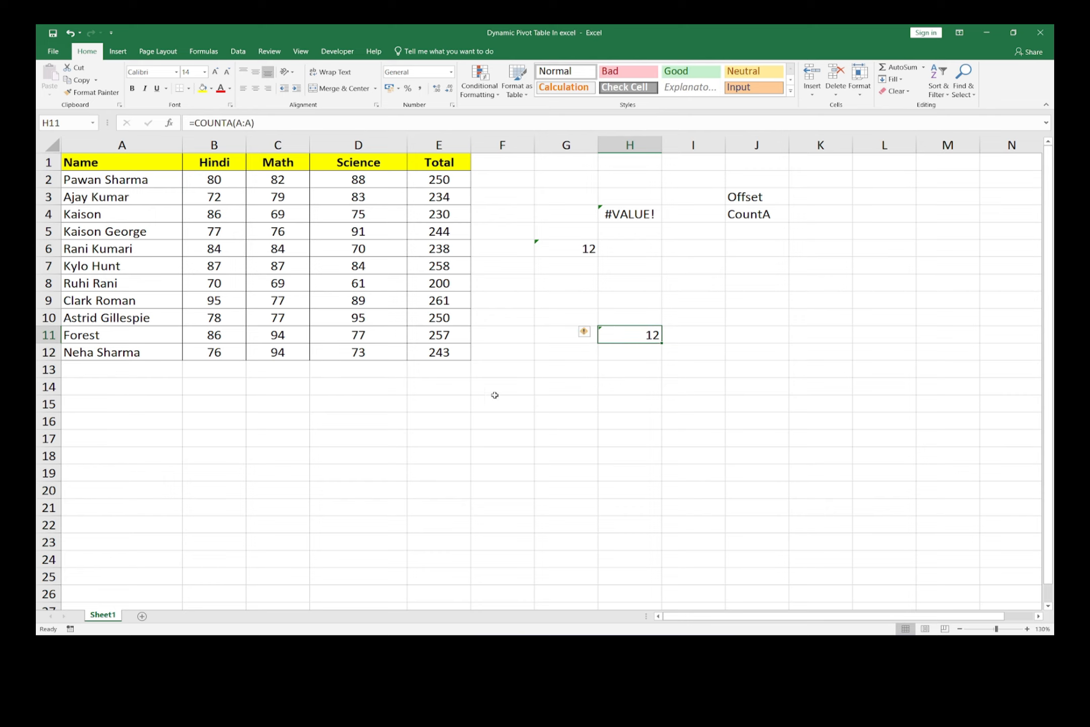
double_click(641, 336)
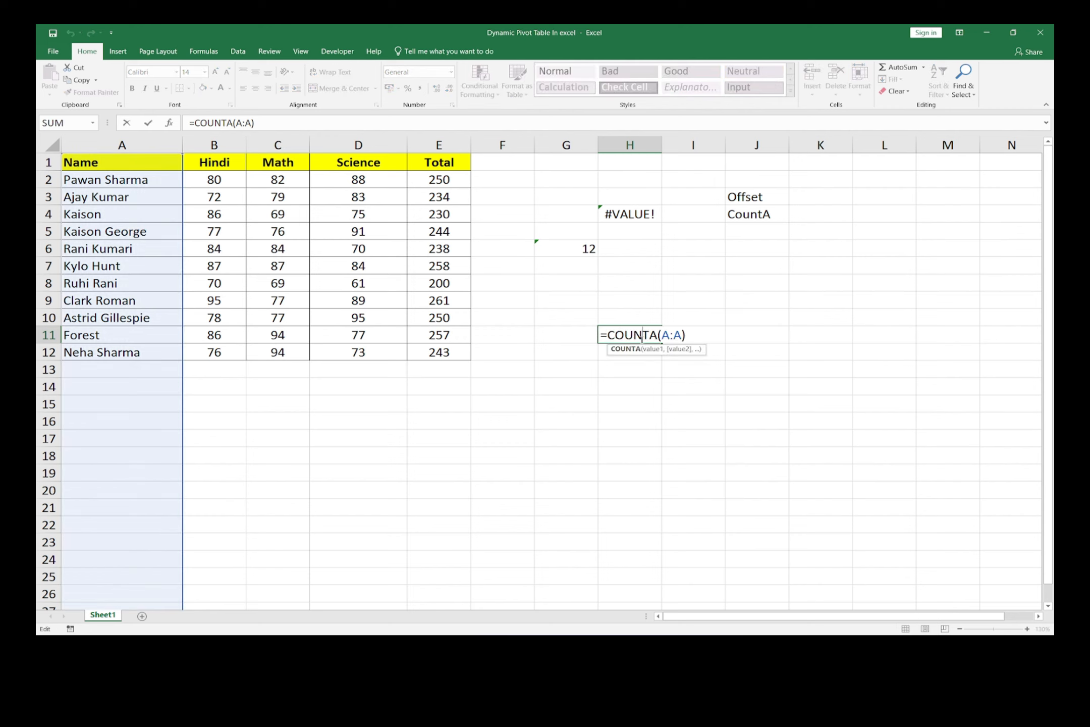
key(Return)
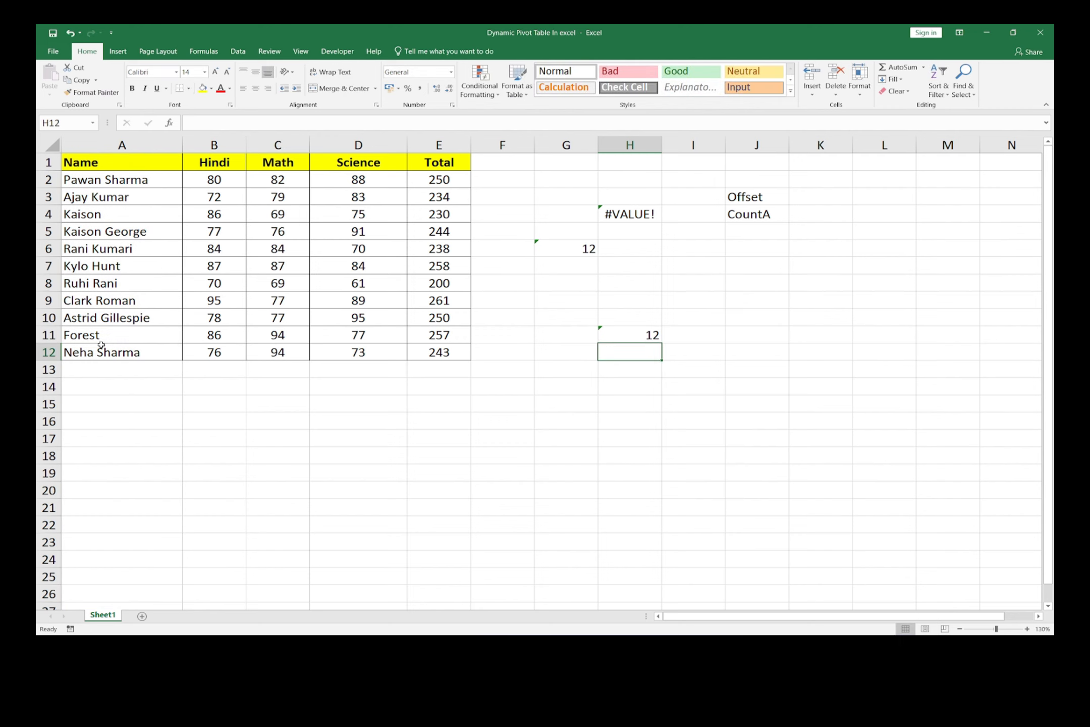
Test the count in H11 by clearing the name in A9, undo the deletion, and recheck the H11 formula
click(119, 302)
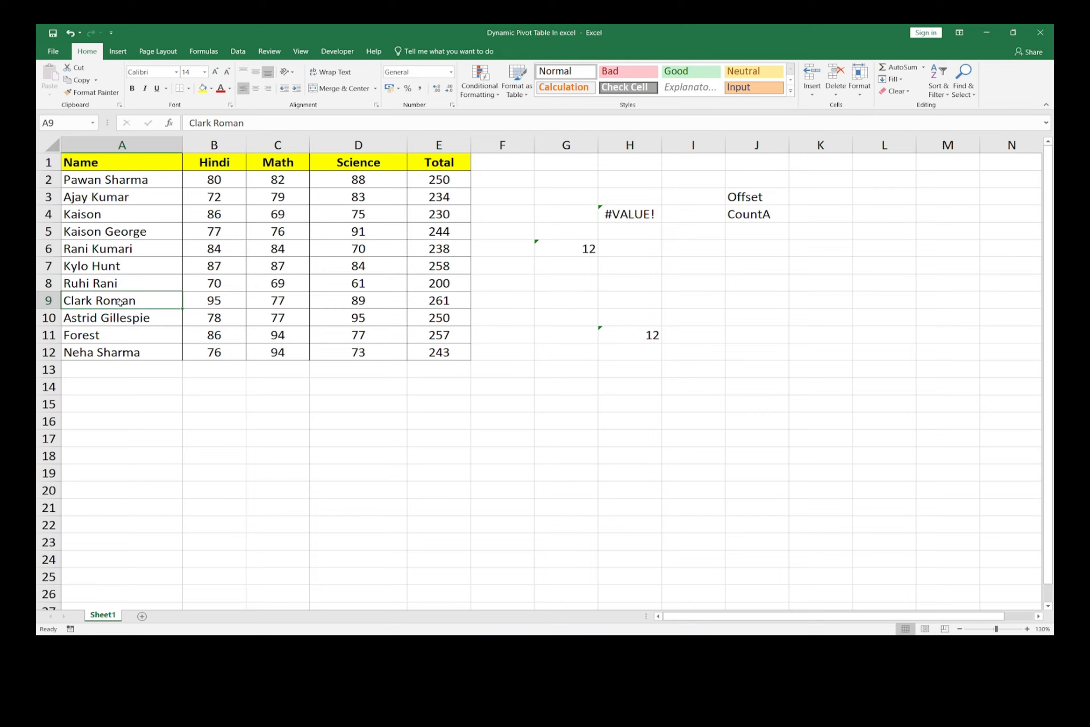
key(Delete)
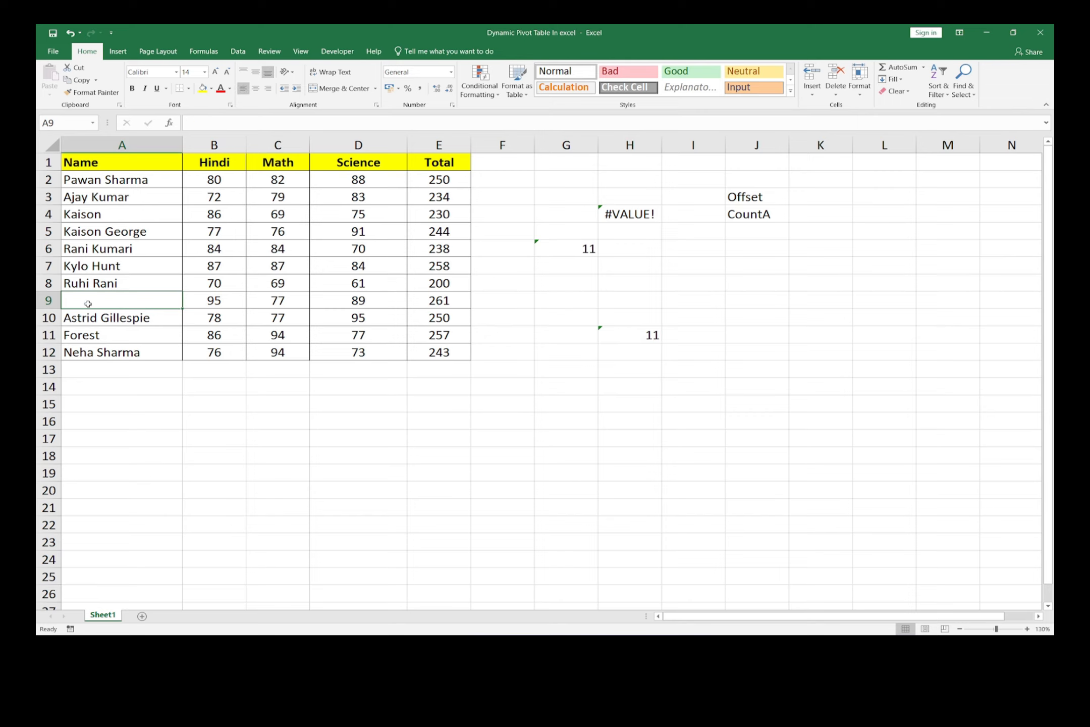
click(651, 336)
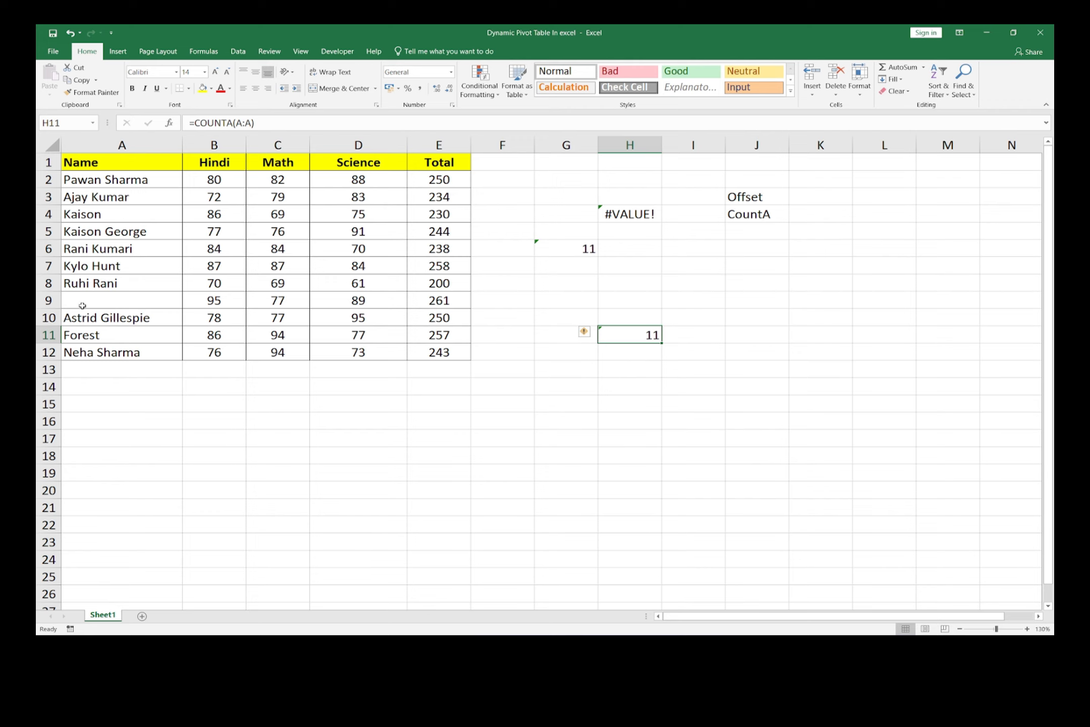
key(ctrl+z)
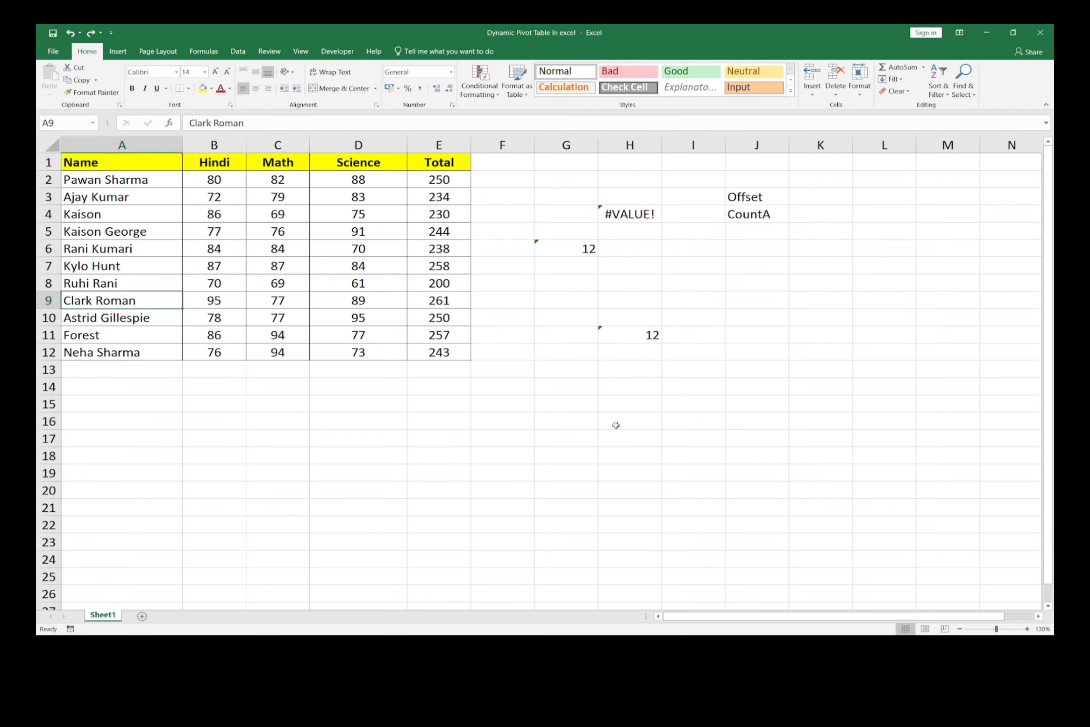
click(646, 336)
double_click(646, 336)
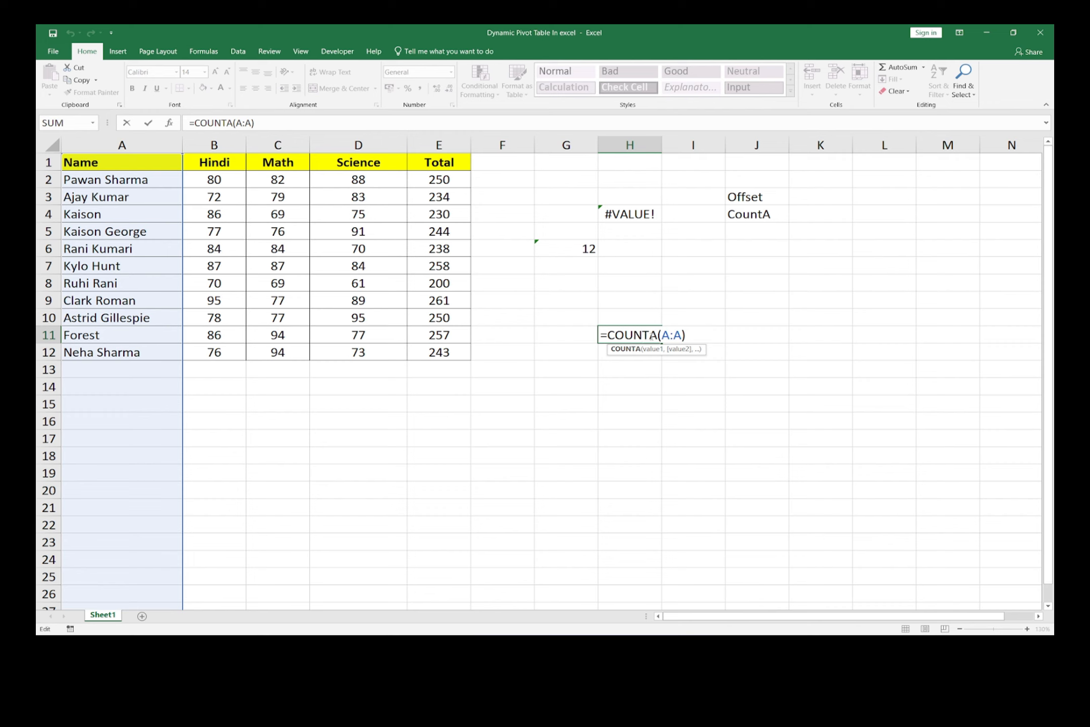
key(Return)
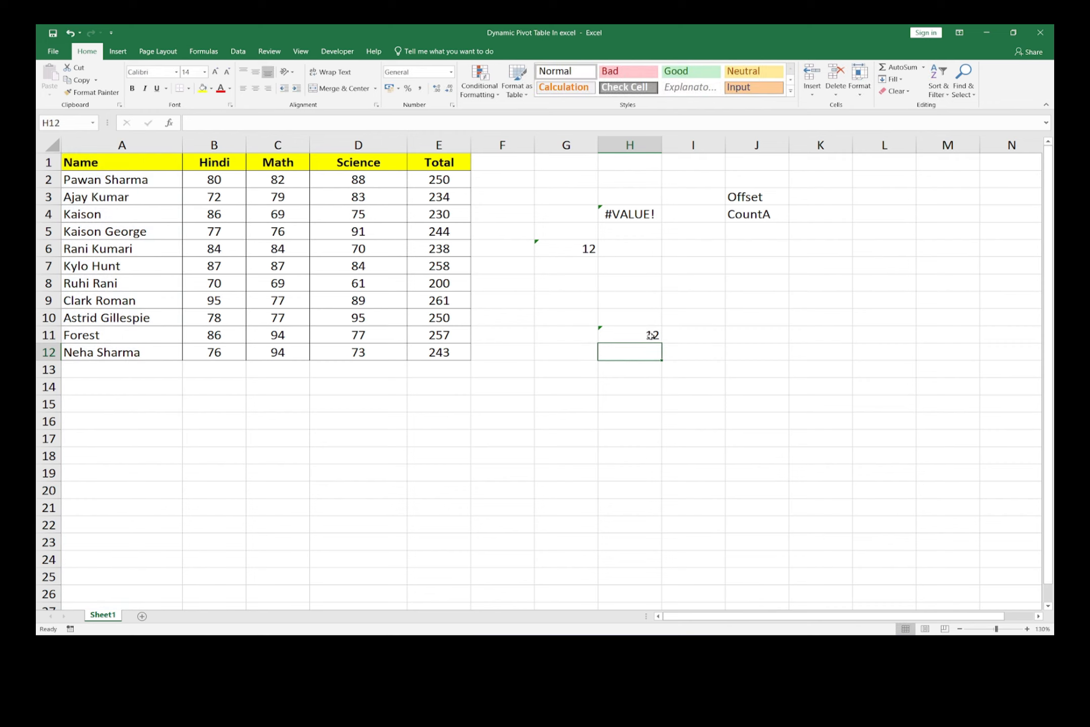
Start an OFFSET formula in J7 with A1 as the reference and 0 for both rows and columns
click(740, 266)
text(=)
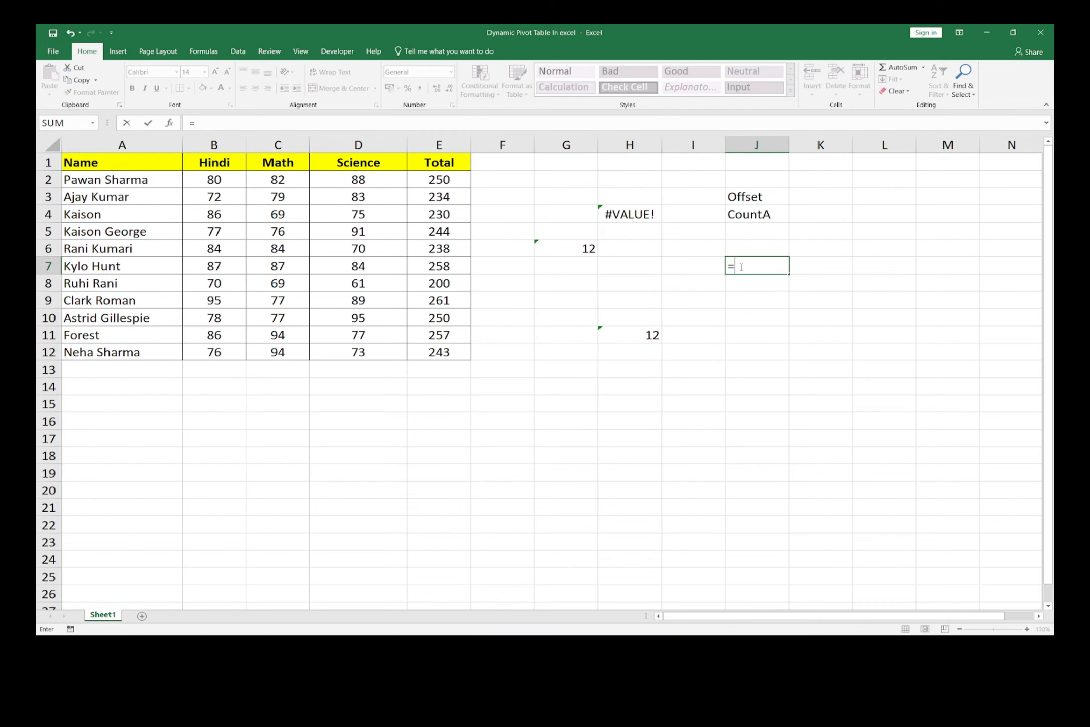
text(off)
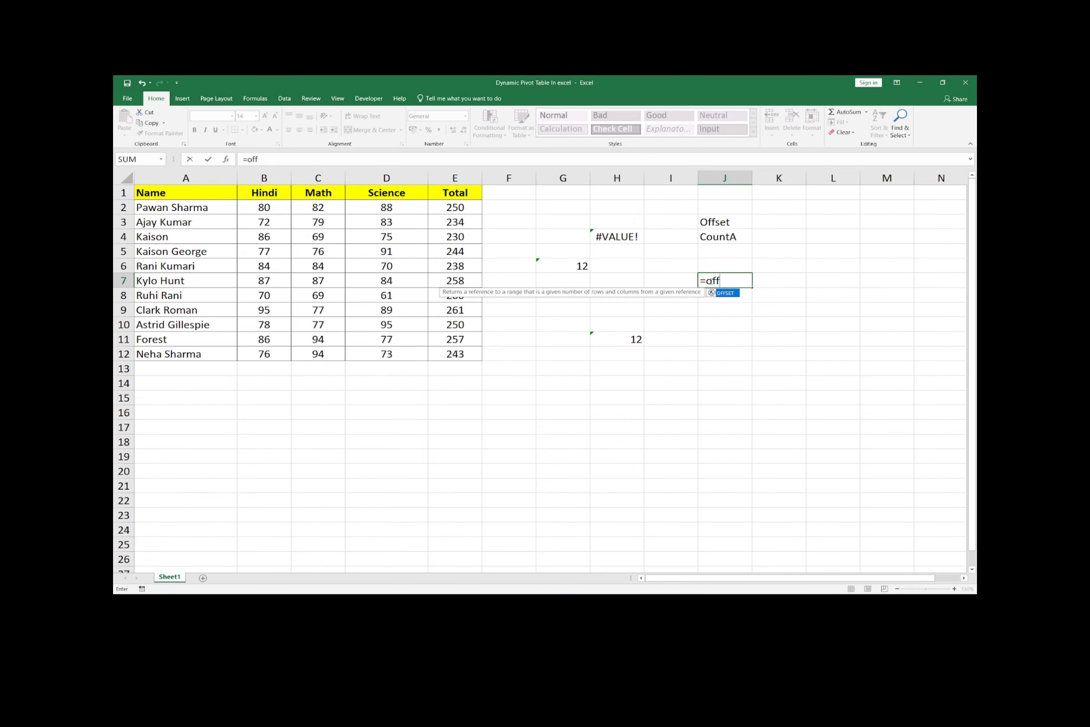
key(Tab)
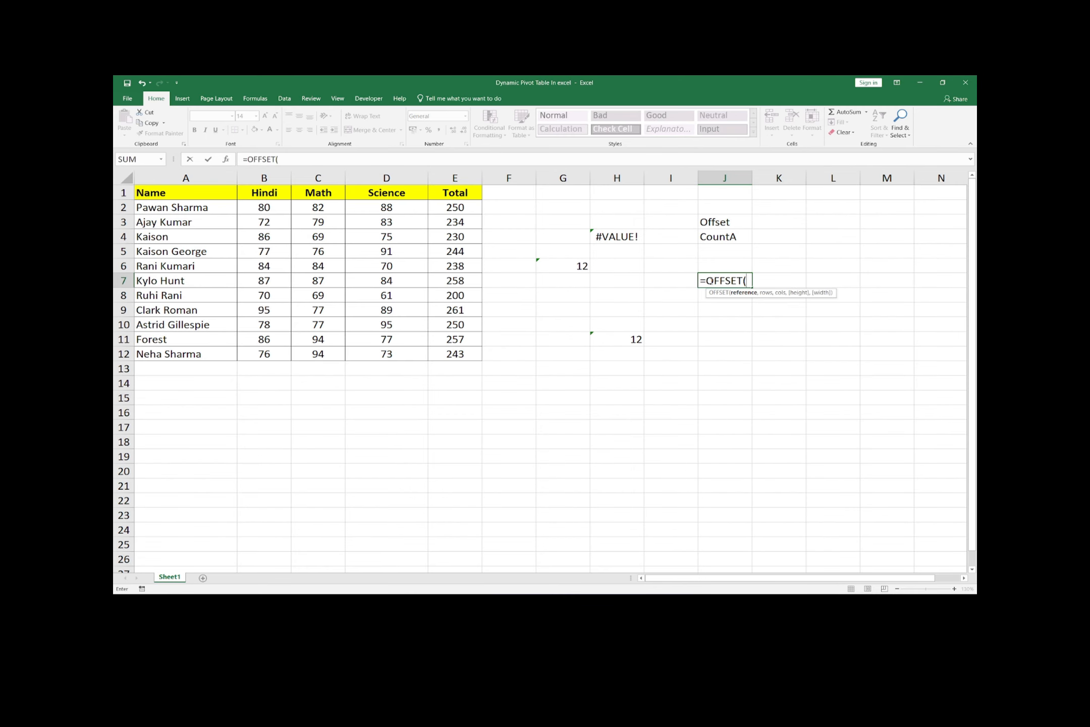
click(166, 209)
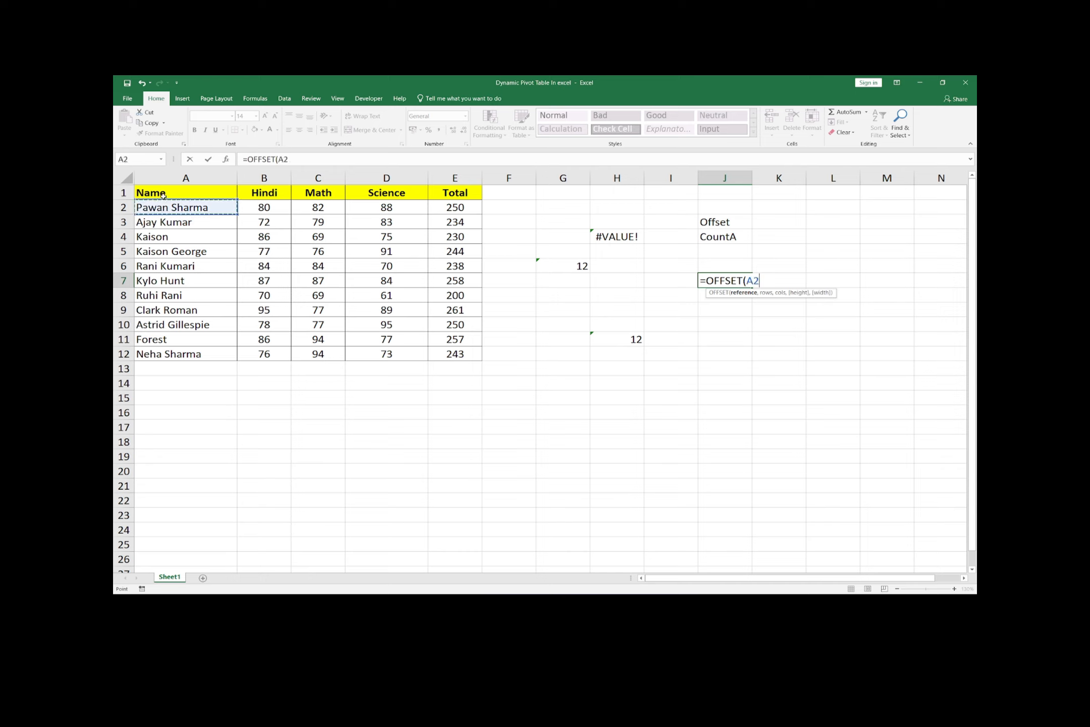
click(162, 193)
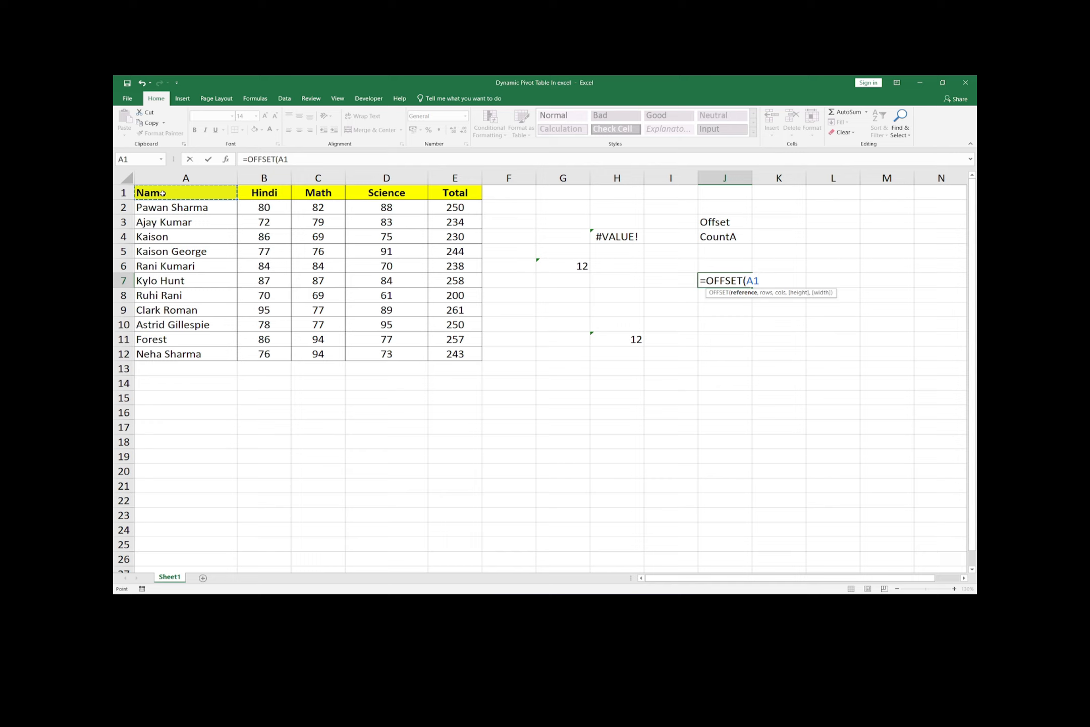
text(,0,0,)
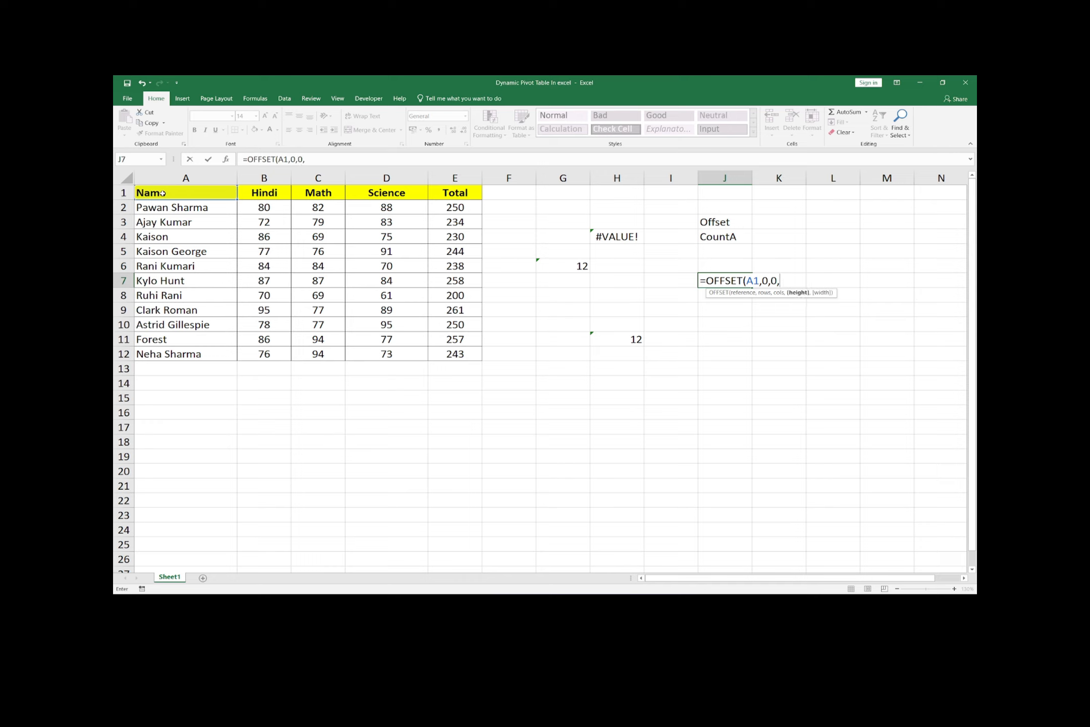
Add COUNTA(A:A) as the height argument of the OFFSET formula in J7
text(Coun)
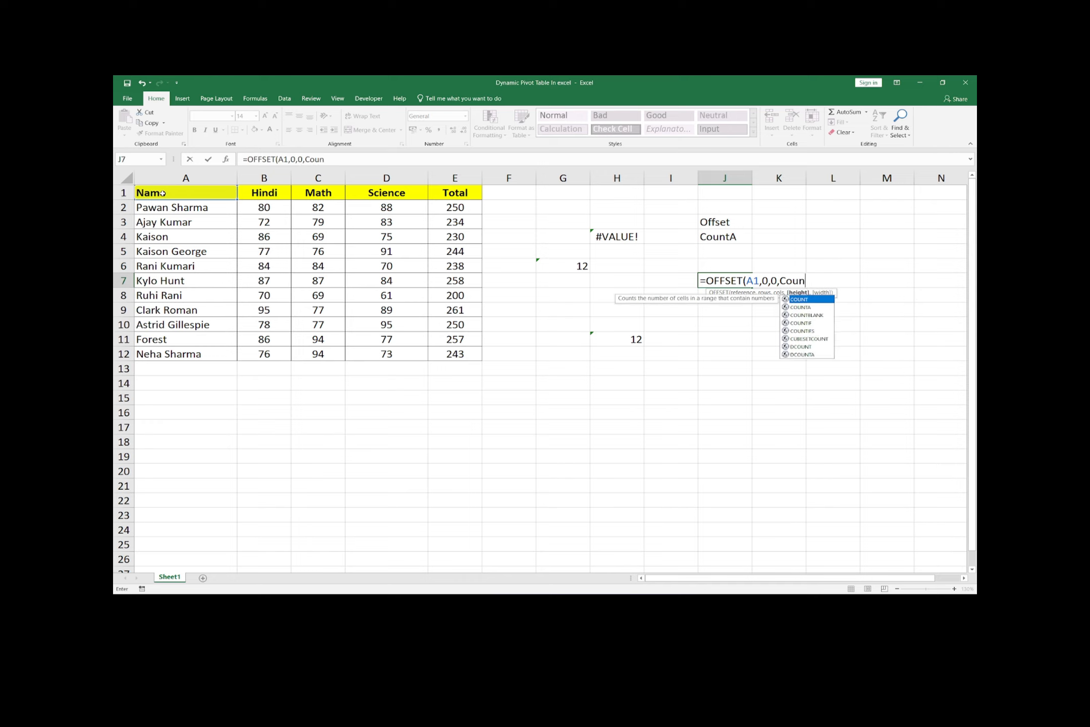
text(ta)
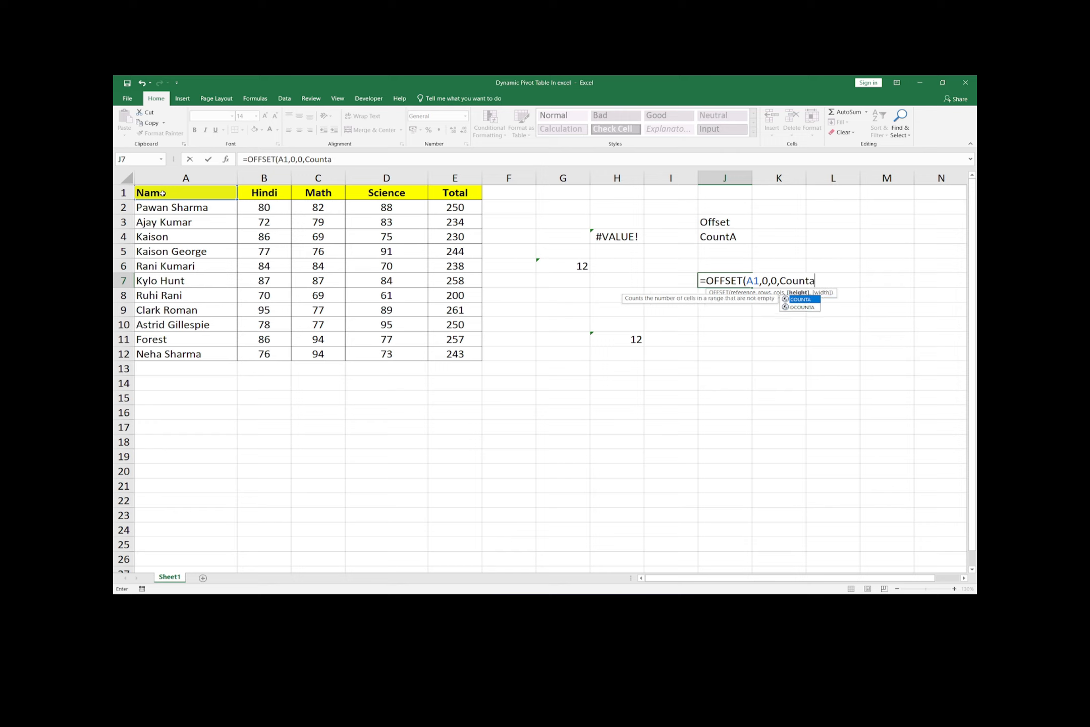
key(Tab)
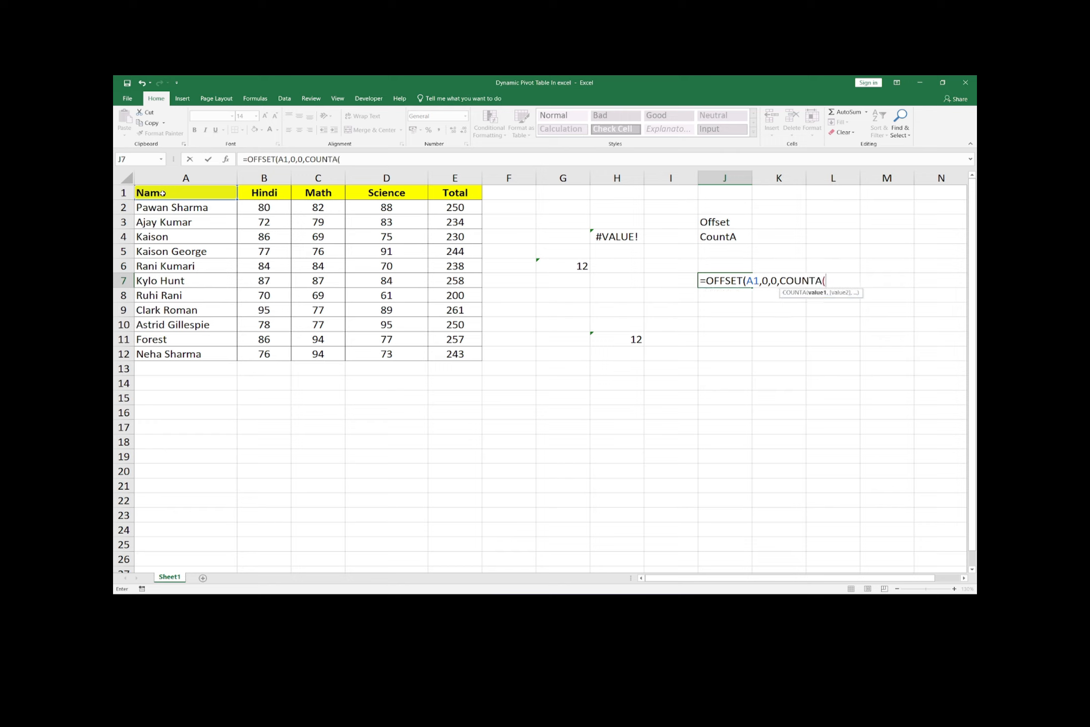
click(177, 175)
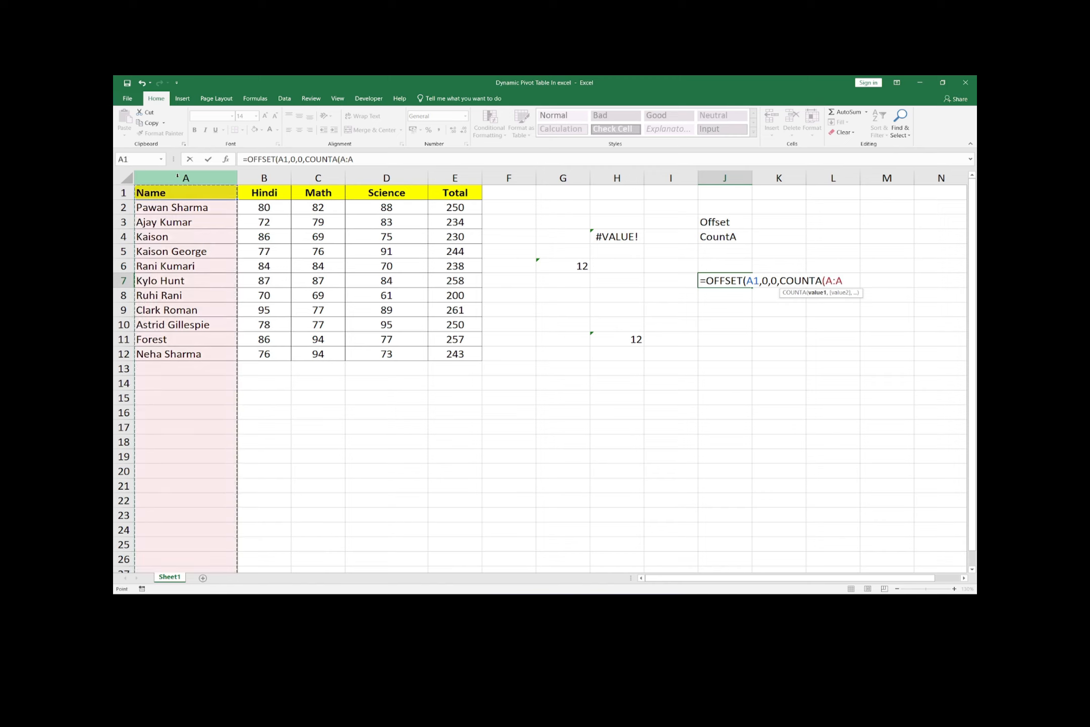
text(),)
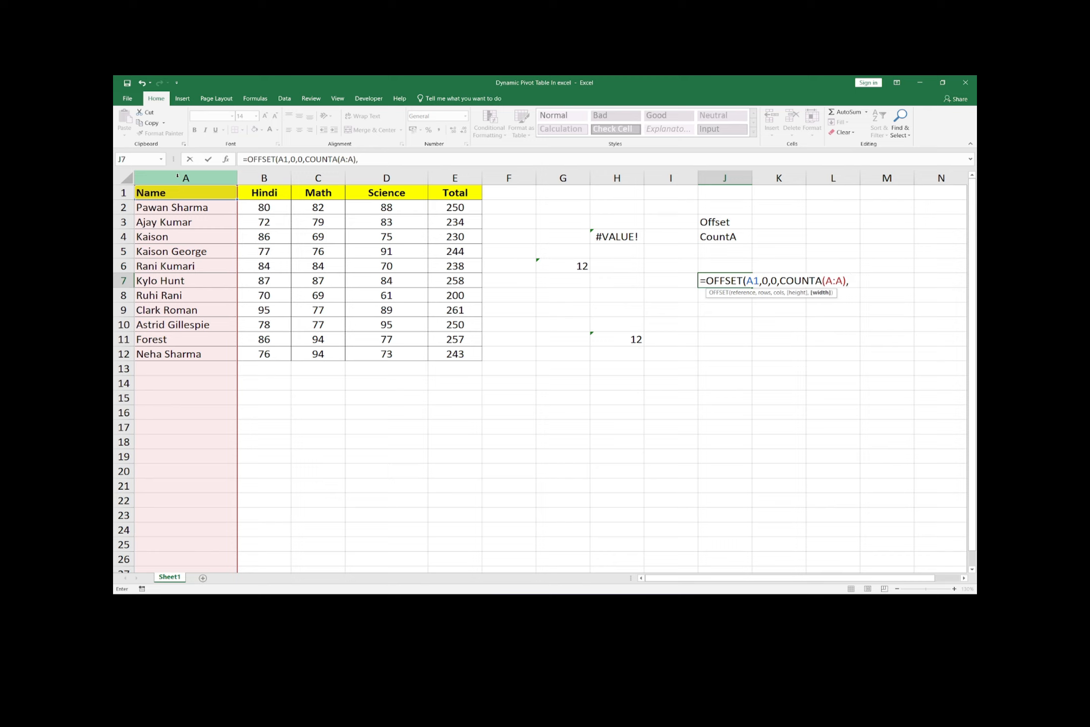
Add COUNTA(1:1) as the width argument and close the OFFSET formula's parentheses
text(count)
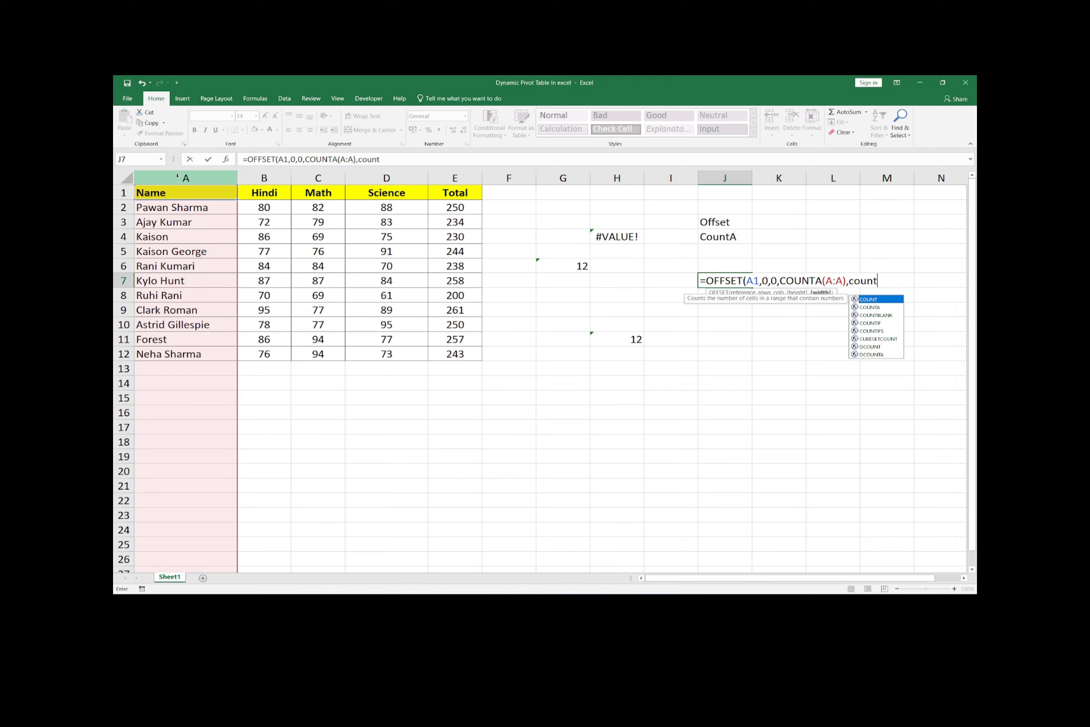
key(Down)
key(Tab)
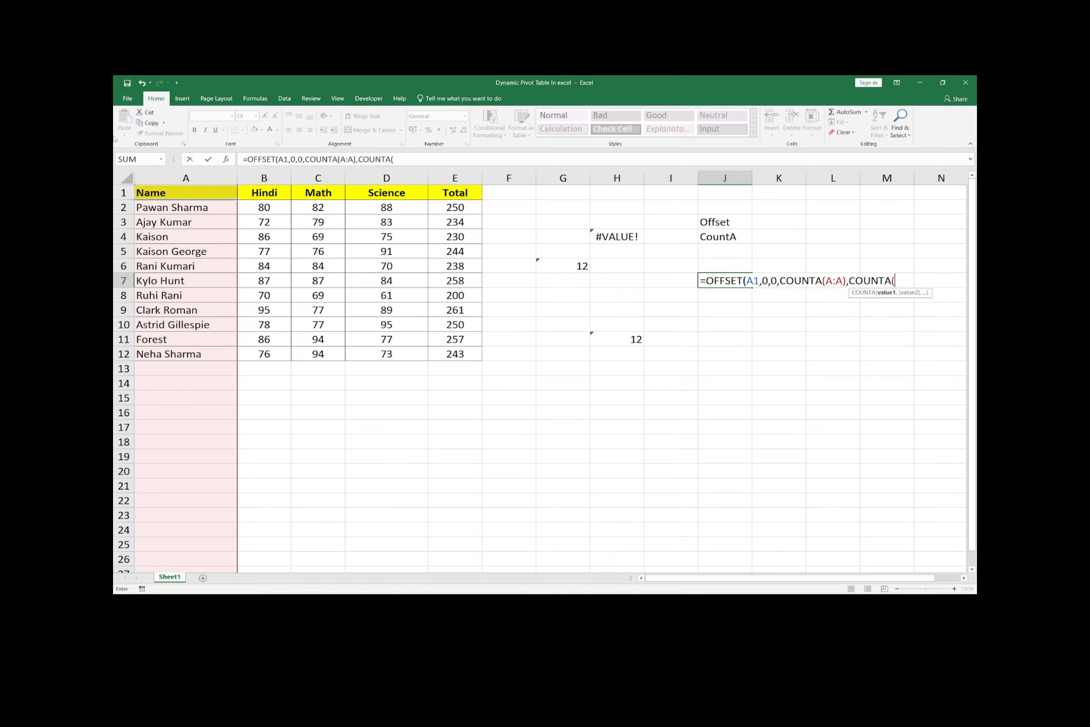
click(125, 193)
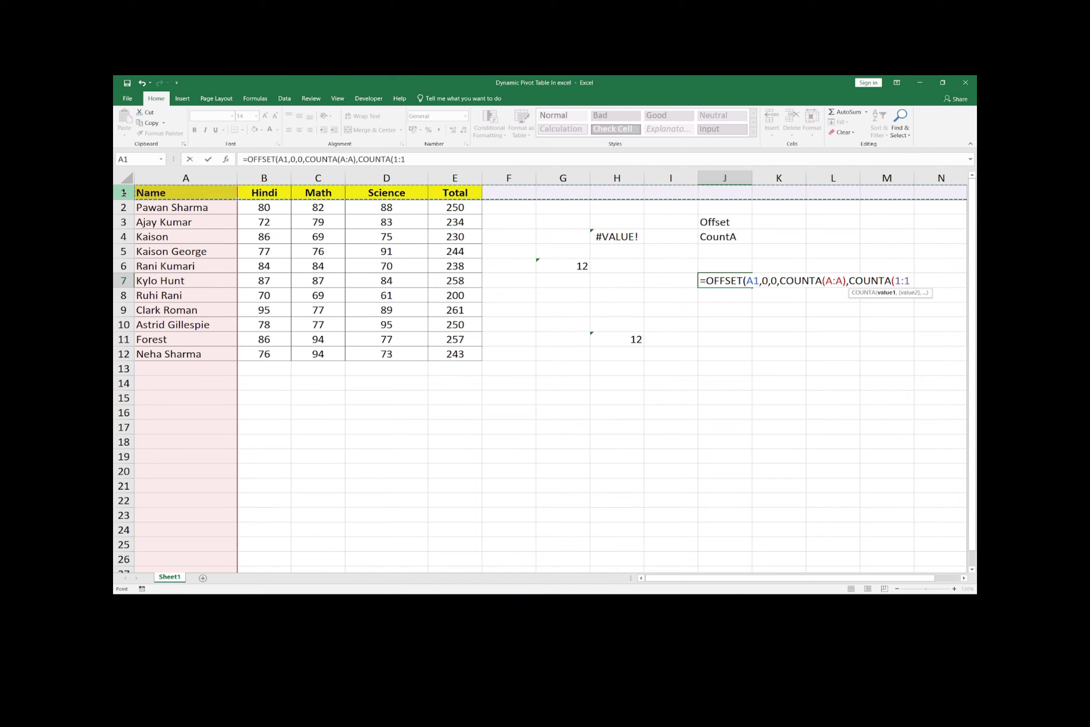
text())
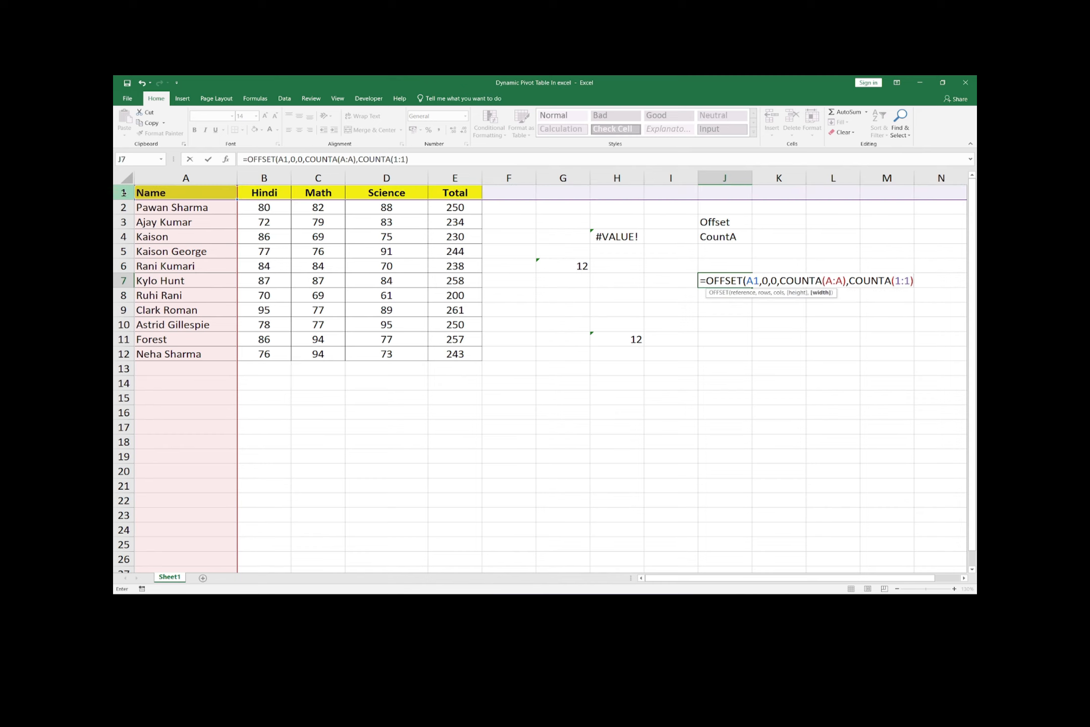
text())
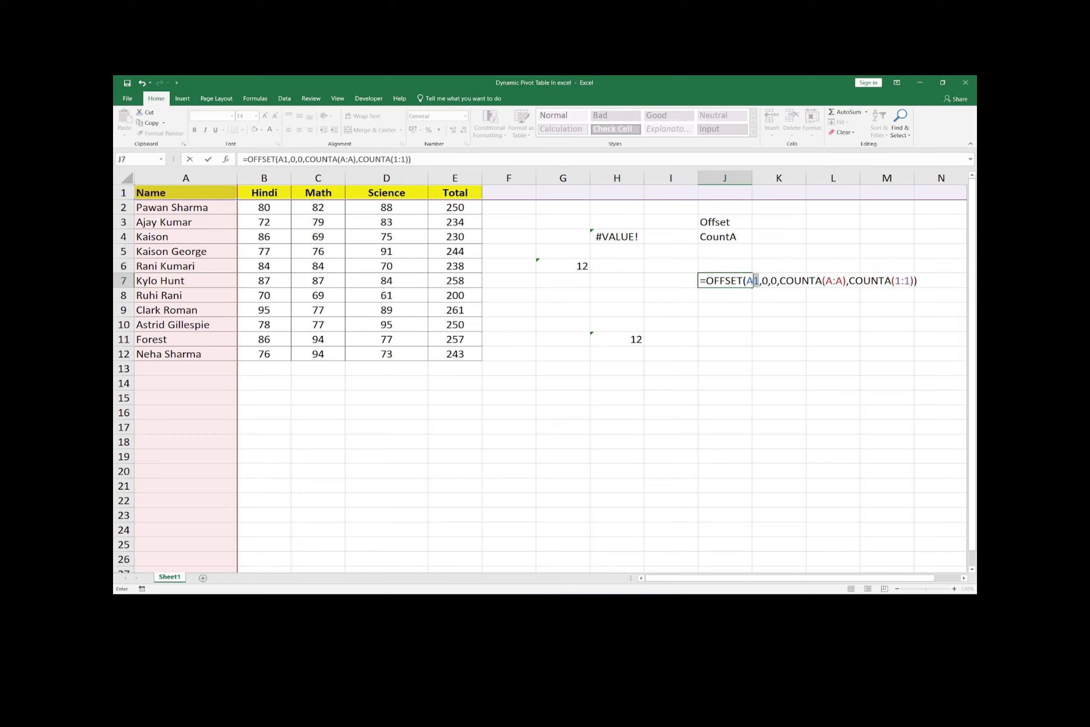
Make the OFFSET formula's references in J7 absolute as $A$1, $A:$A and $1:$1, and enter the formula
drag(759, 281, 746, 280)
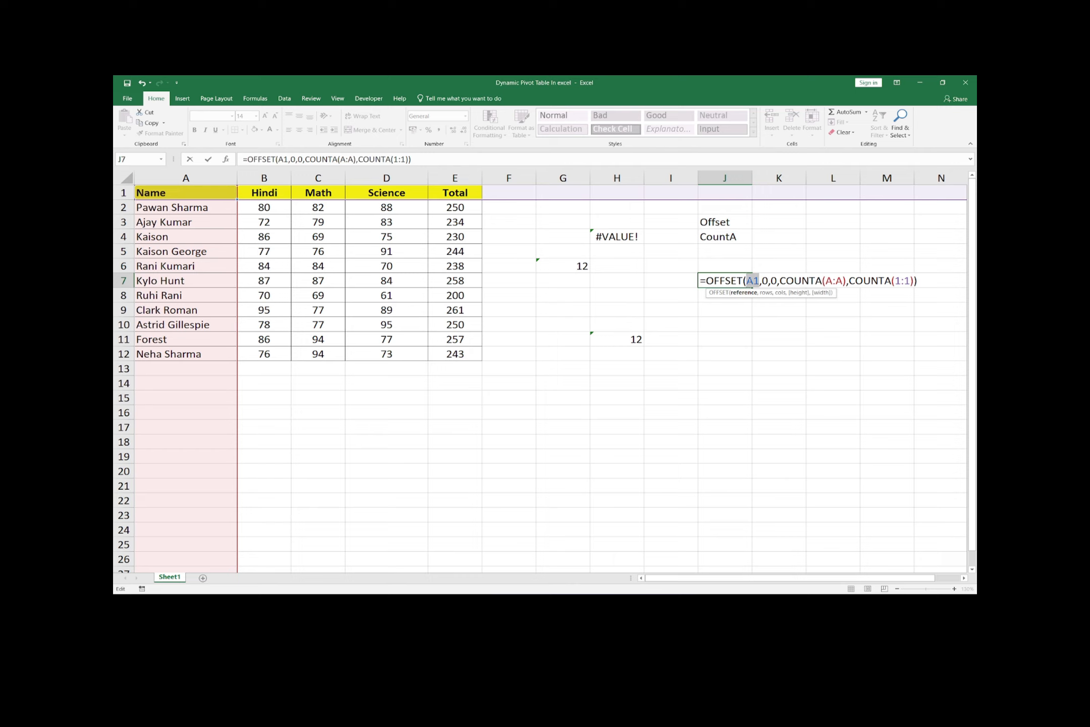
key(F4)
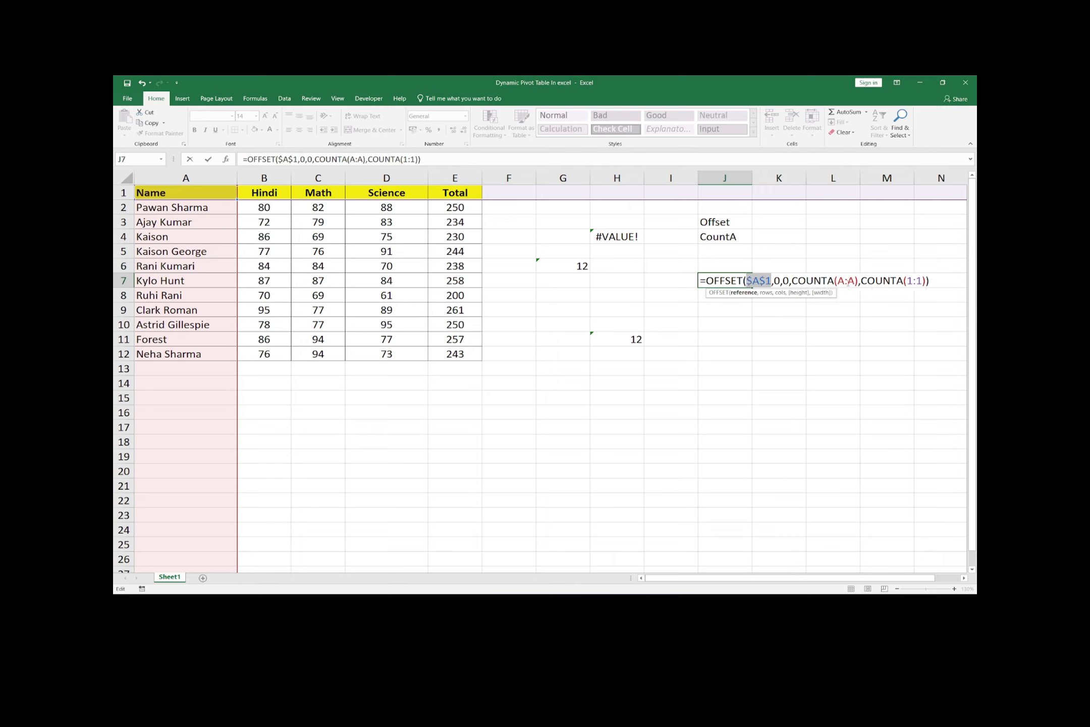
drag(855, 280, 837, 281)
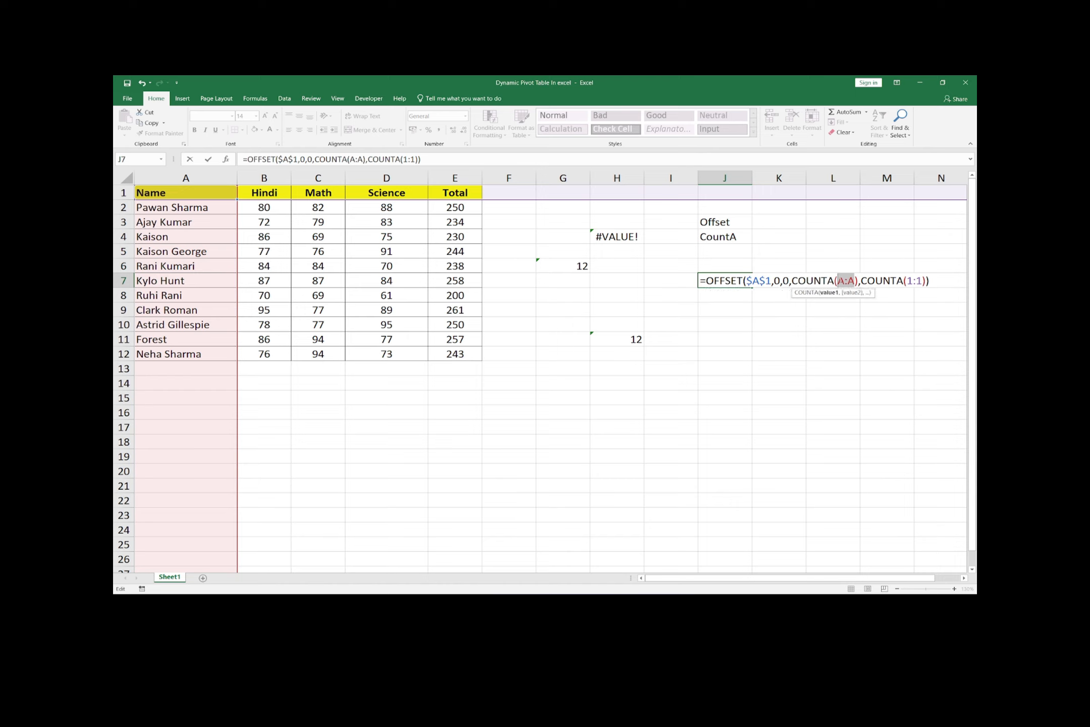
key(F4)
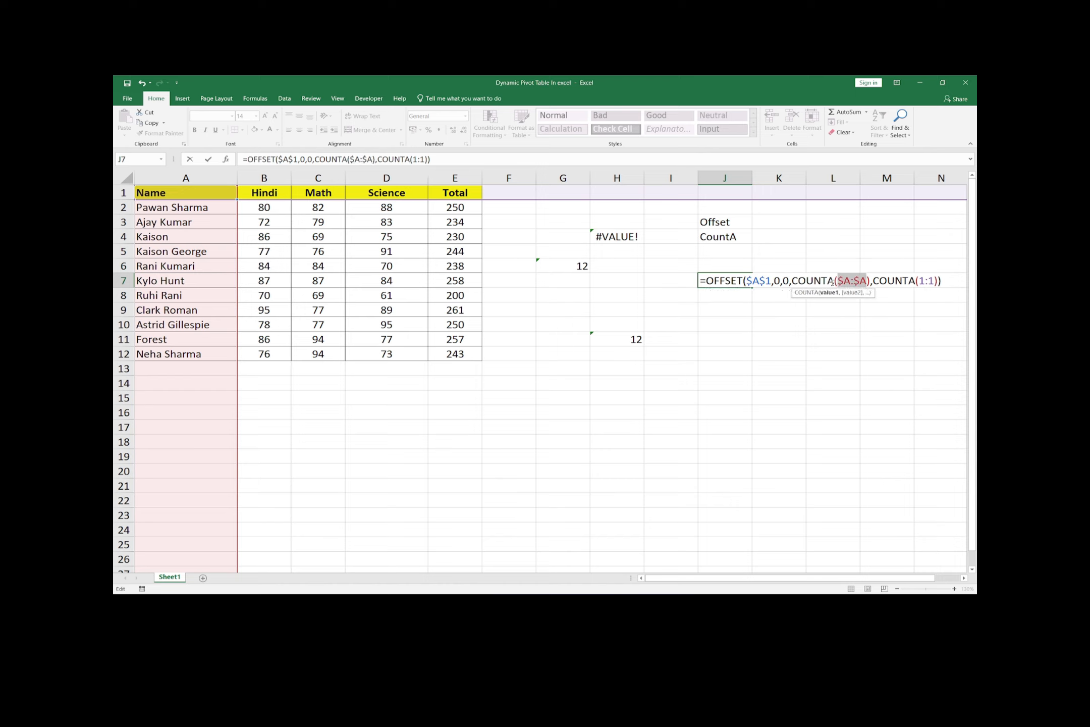
drag(935, 280, 919, 280)
key(F4)
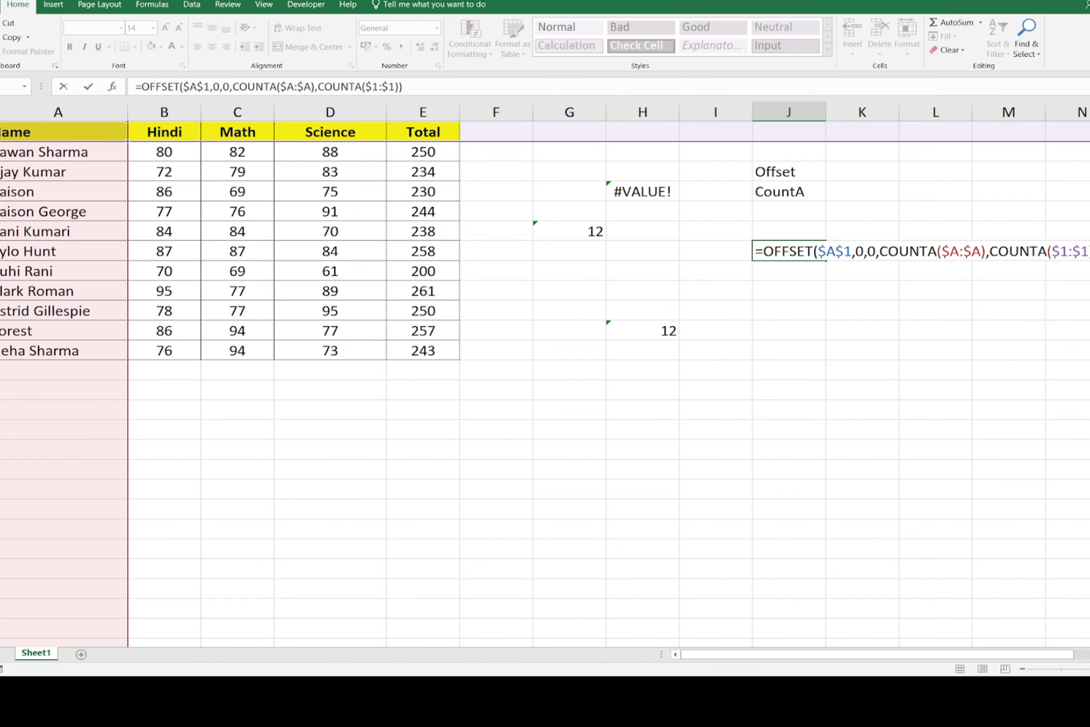
key(Return)
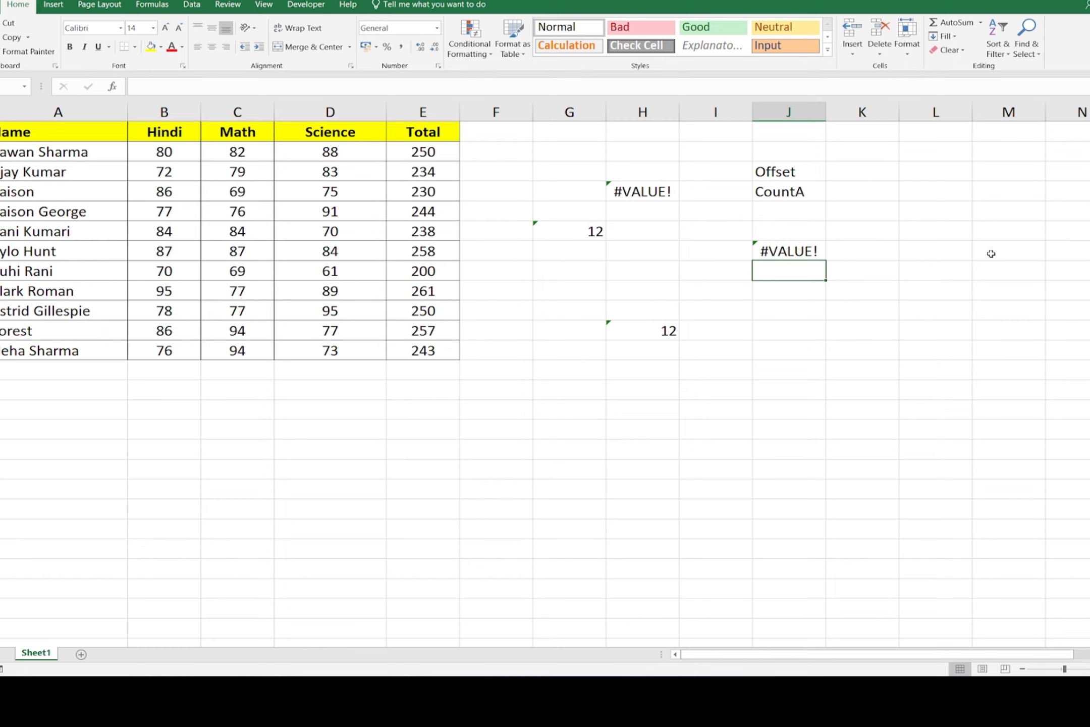
Copy the text of the OFFSET formula from J7, leaving the cell's formula intact
click(818, 251)
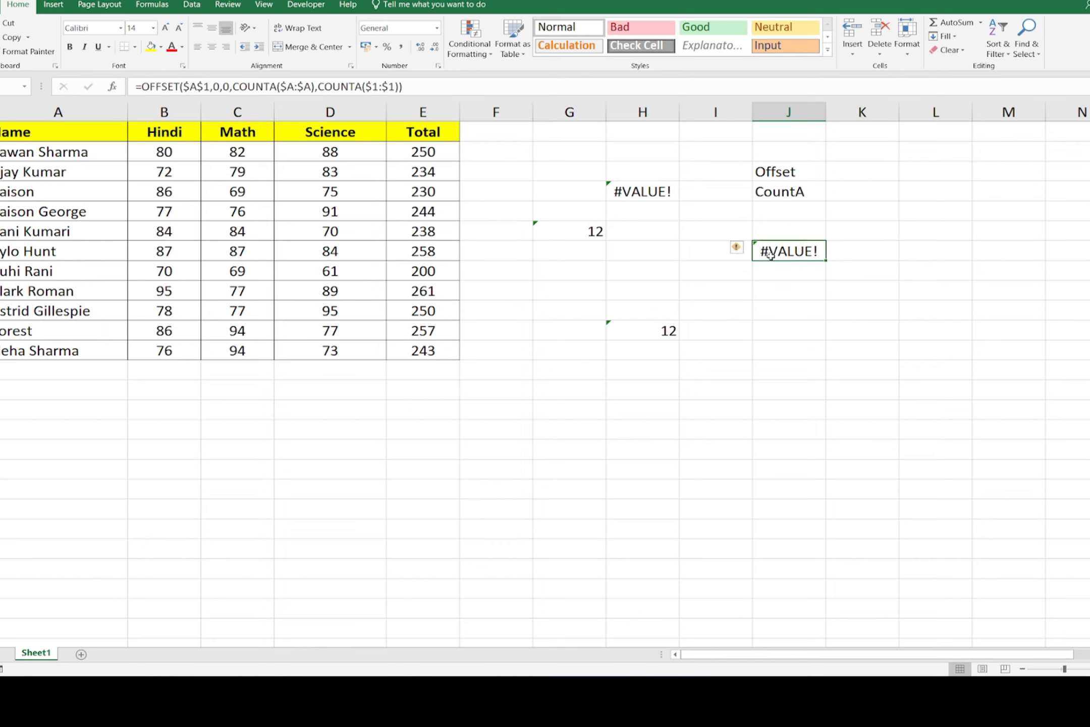
click(419, 88)
drag(419, 87, 135, 87)
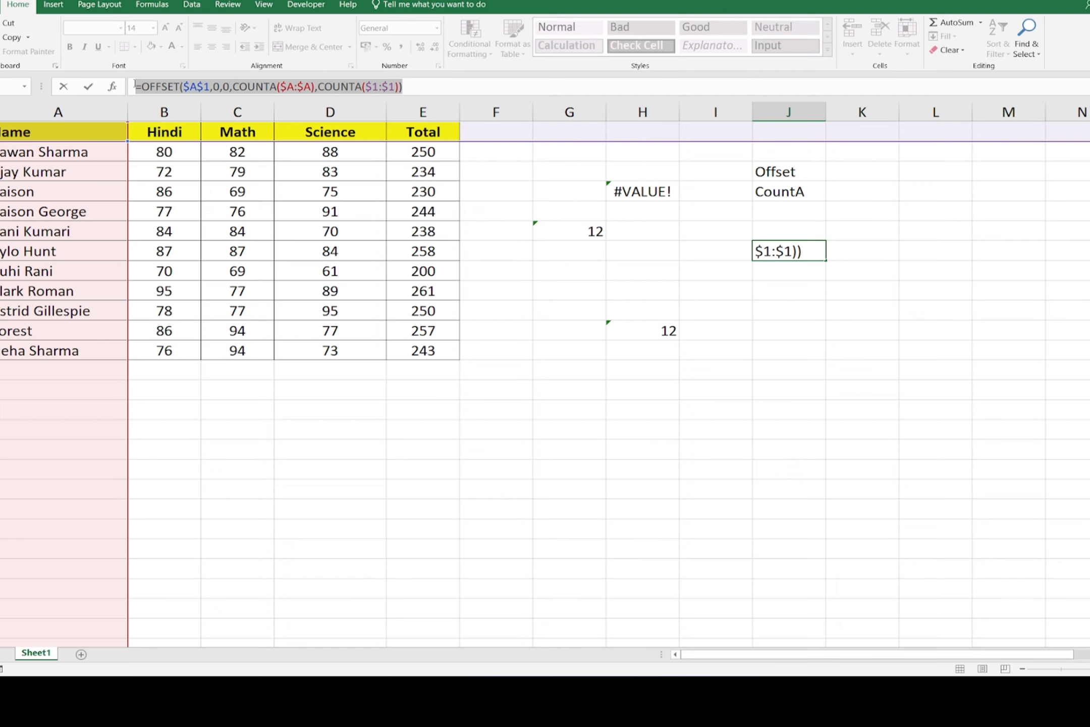
click(155, 87)
drag(143, 87, 416, 85)
click(119, 160)
key(BackSpace)
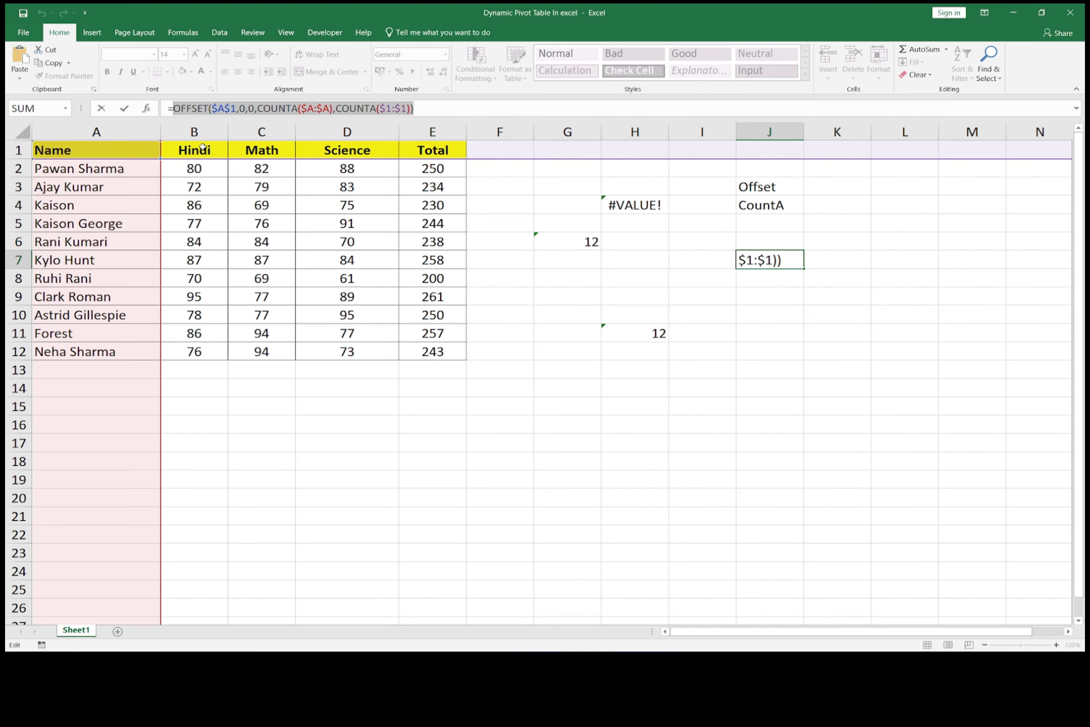
key(ctrl+Return)
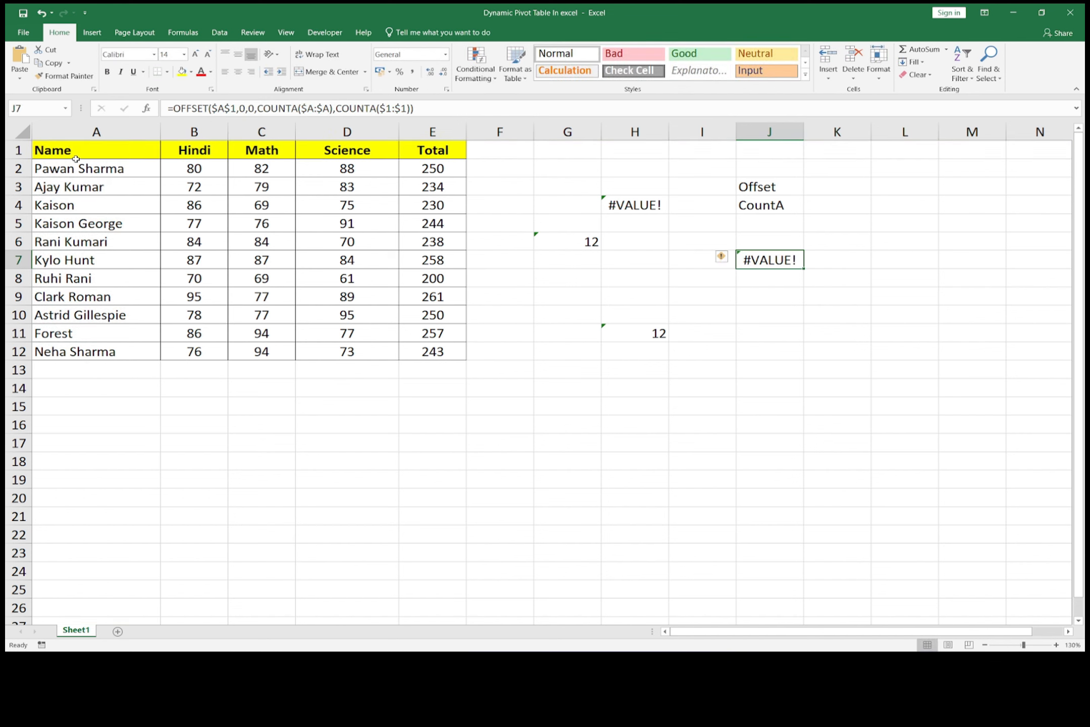
Create a PivotTable from the data range A1:E12, placed on the existing worksheet at J9
drag(74, 152, 408, 347)
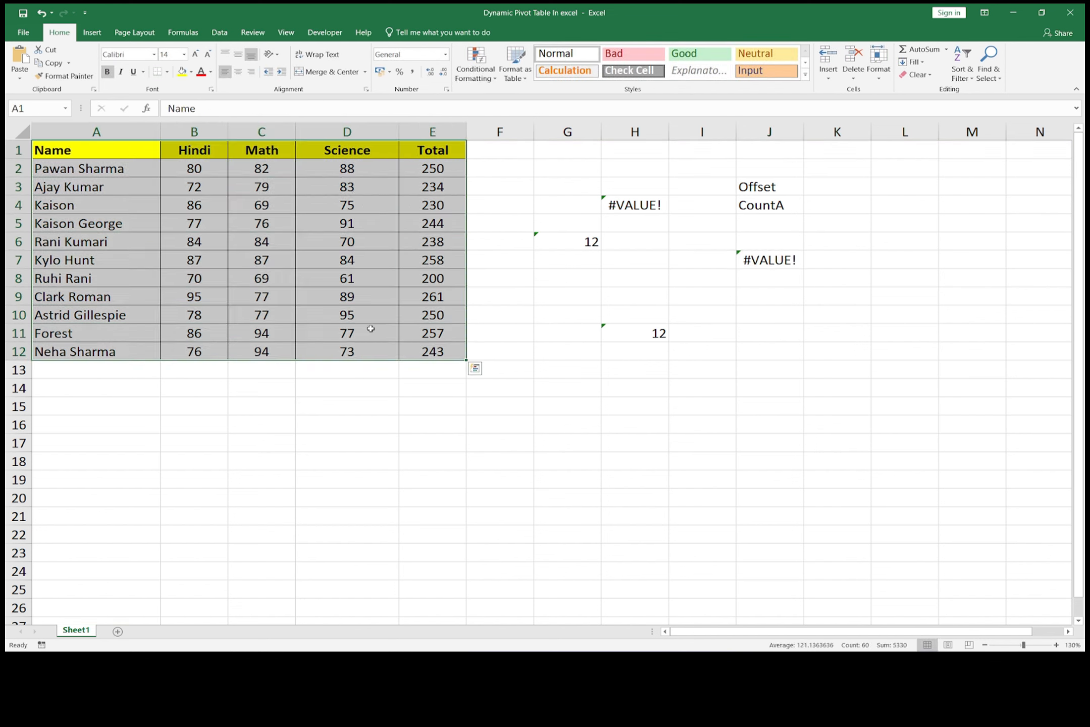
click(92, 32)
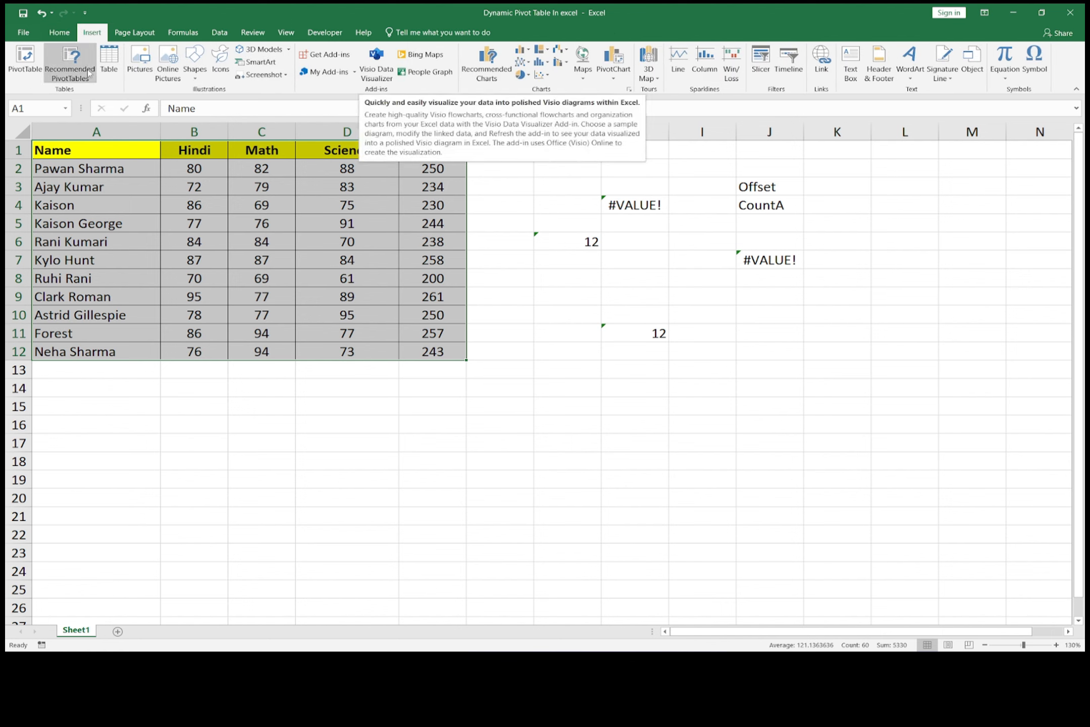
click(25, 60)
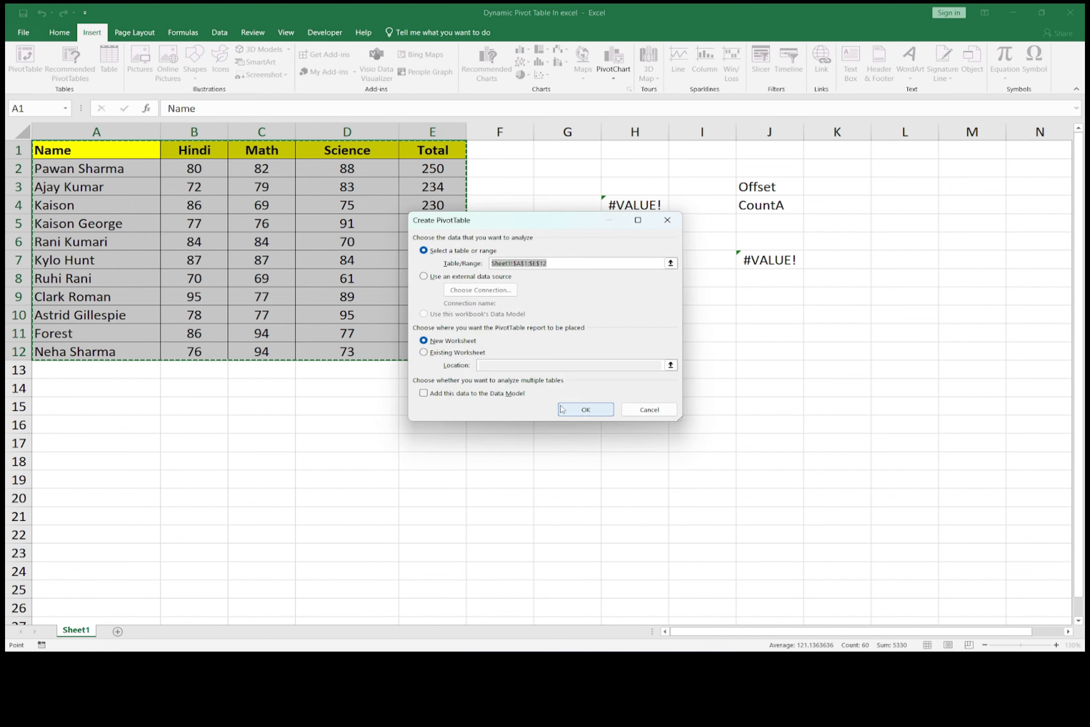
click(444, 353)
click(762, 303)
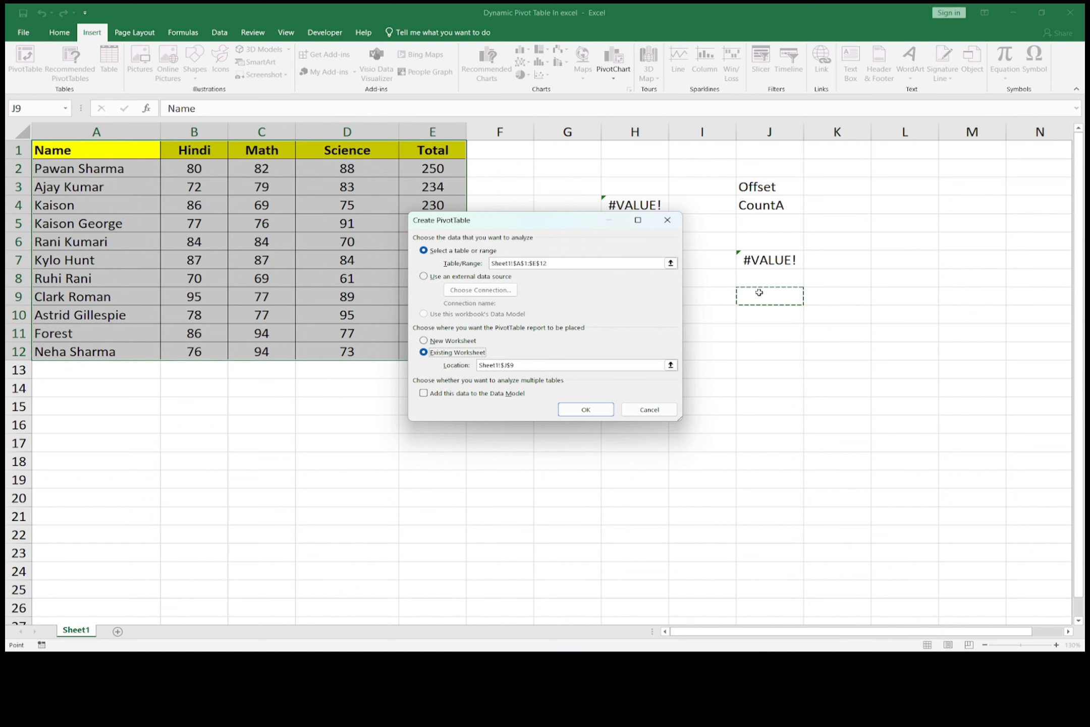
click(585, 409)
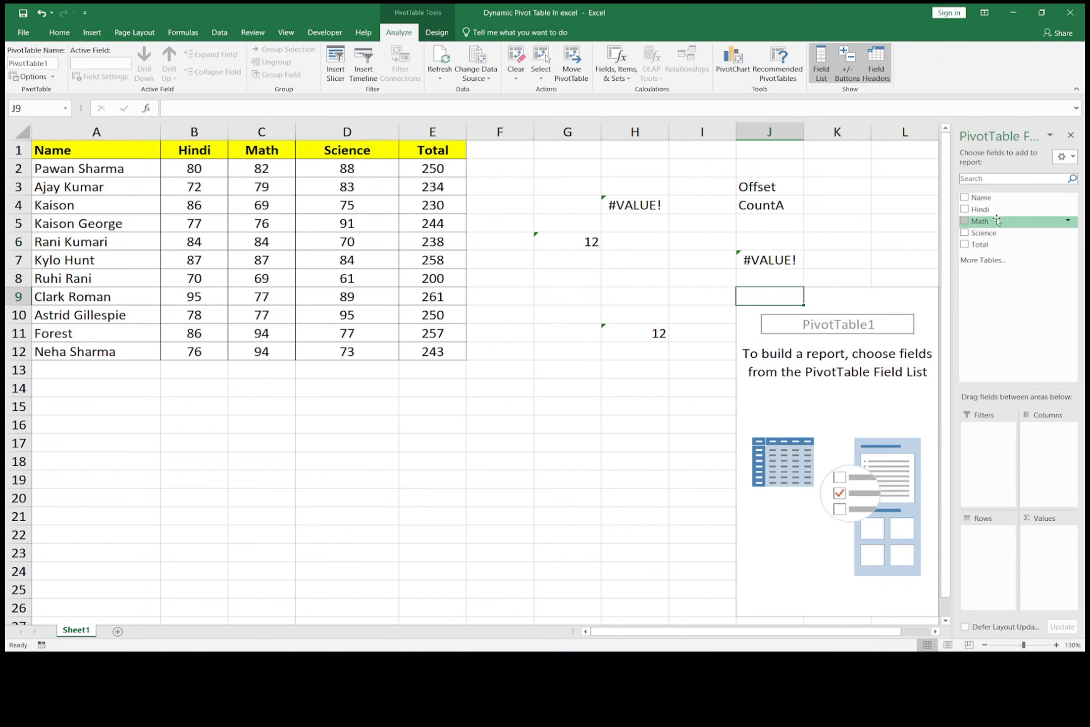
Add the Name field as rows and the Total field as summed values in the PivotTable
click(964, 197)
click(965, 245)
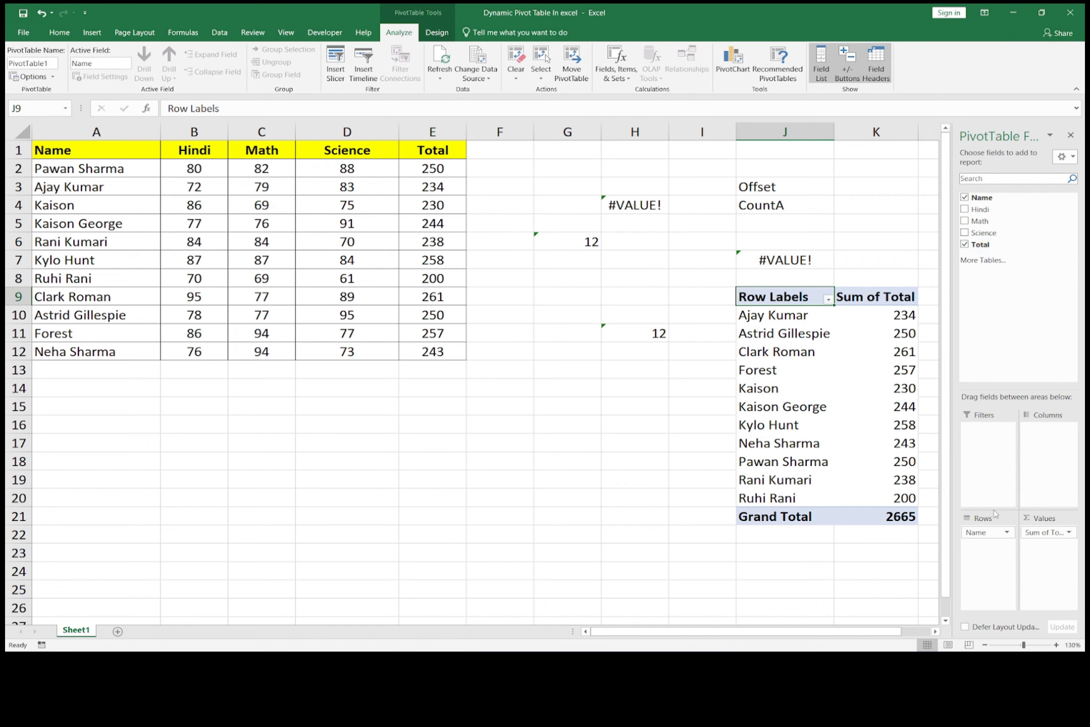
click(855, 411)
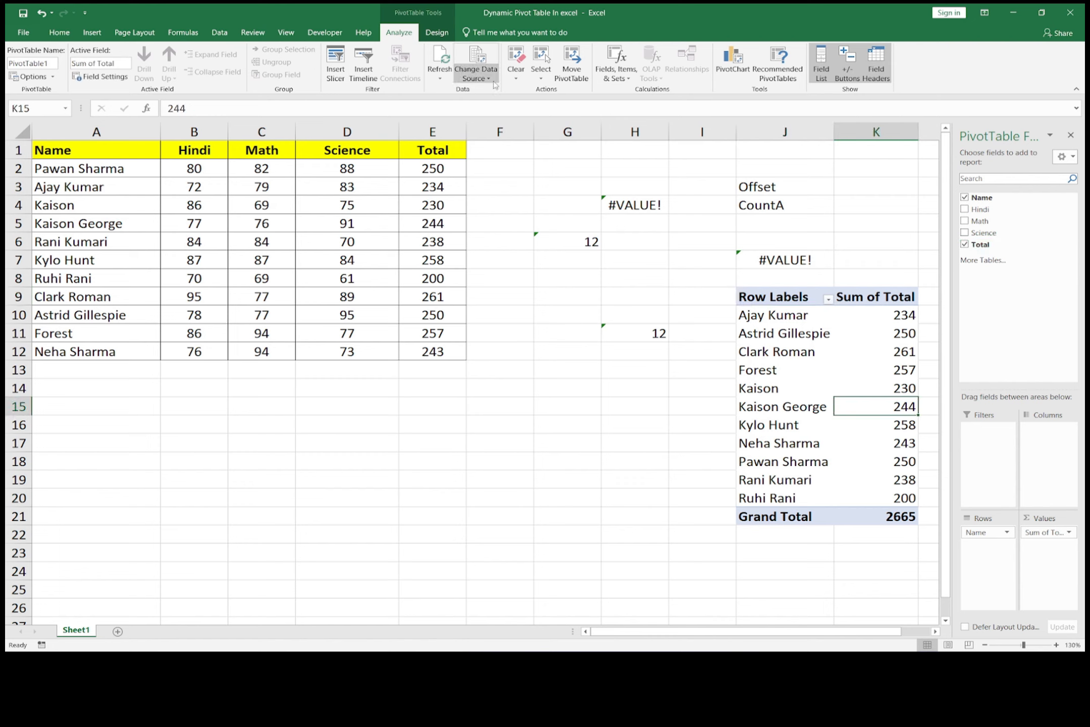
click(475, 74)
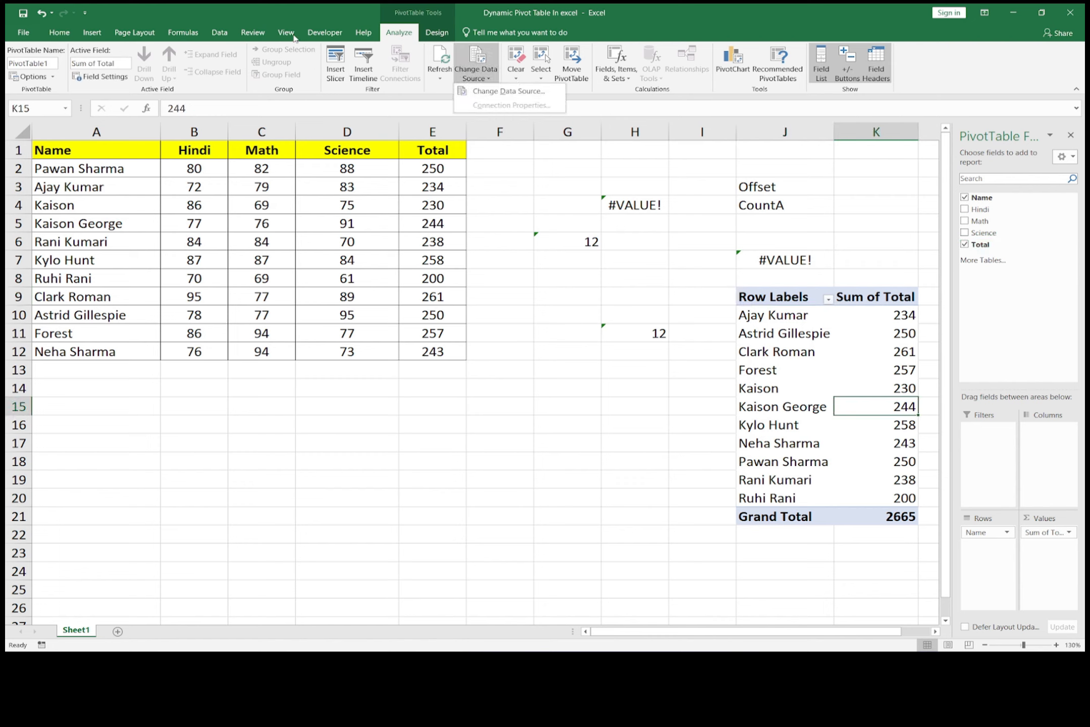
Define a workbook-scoped name DynamicPivotTable that refers to the copied OFFSET and COUNTA formula
click(169, 33)
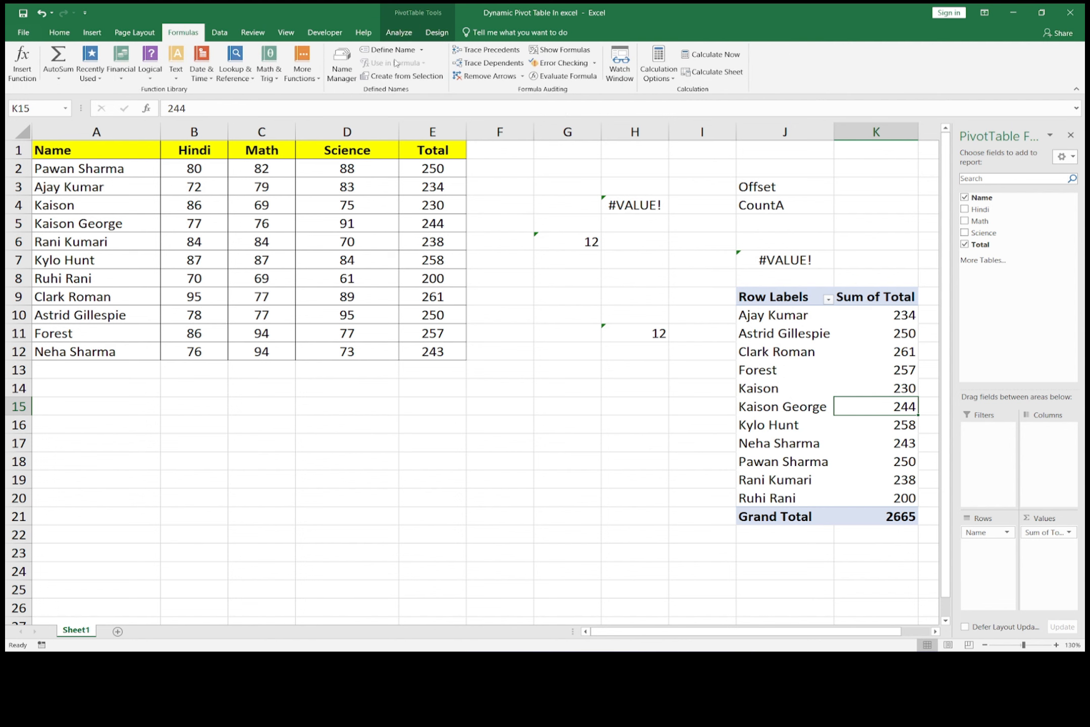
click(341, 63)
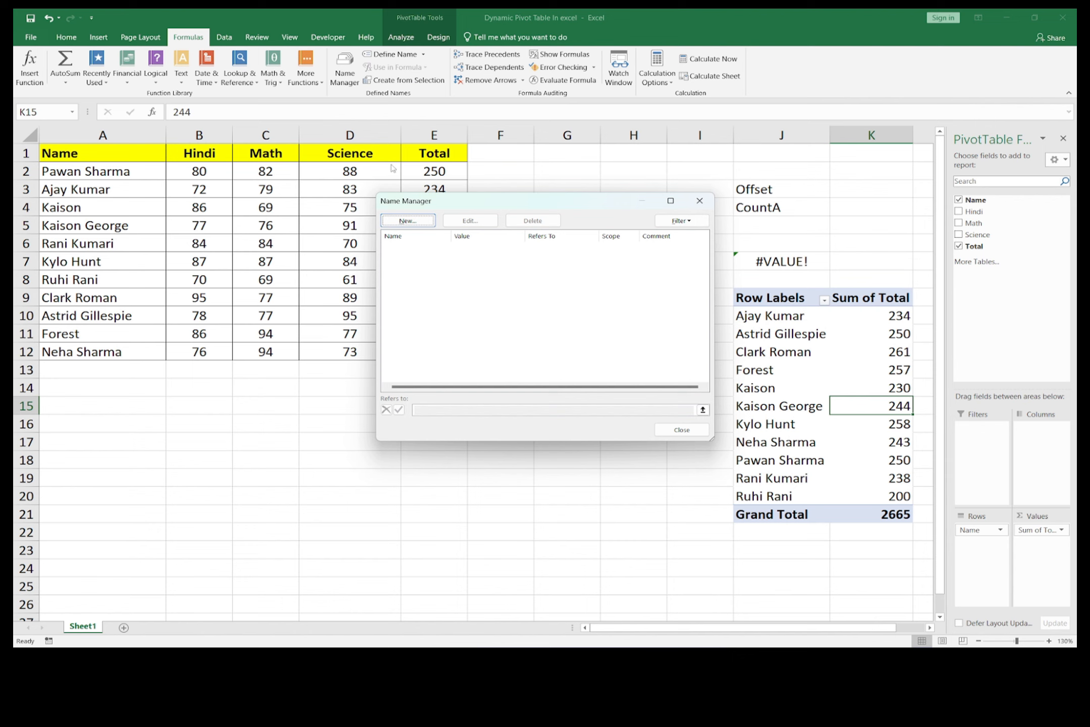
click(407, 222)
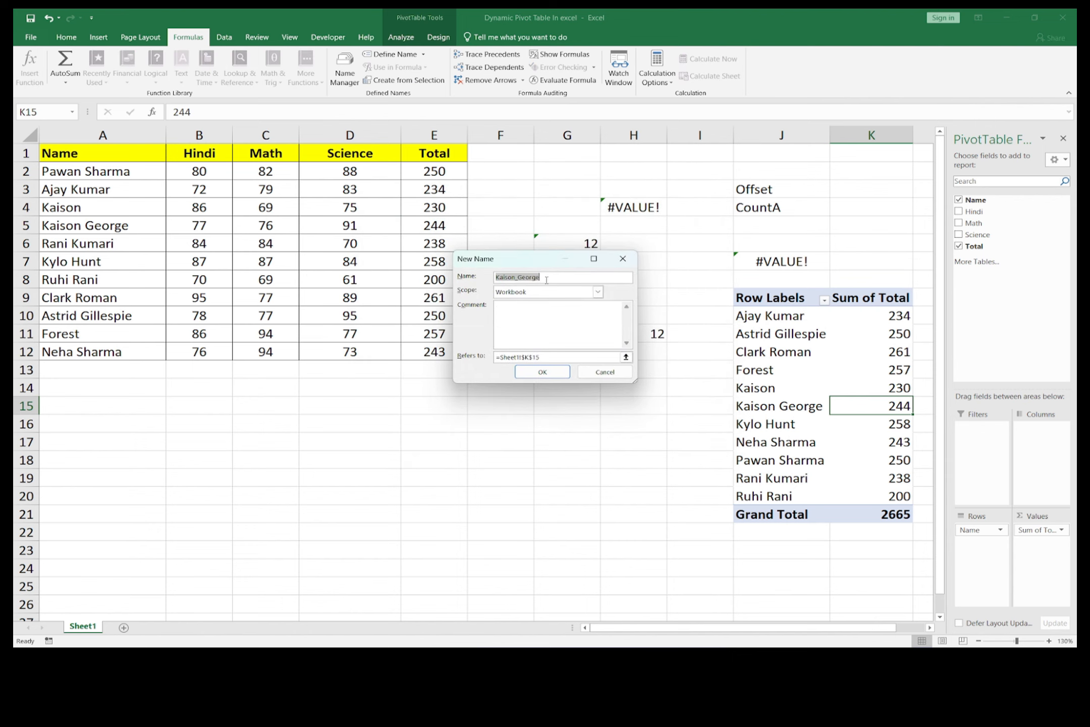
key(BackSpace)
click(540, 357)
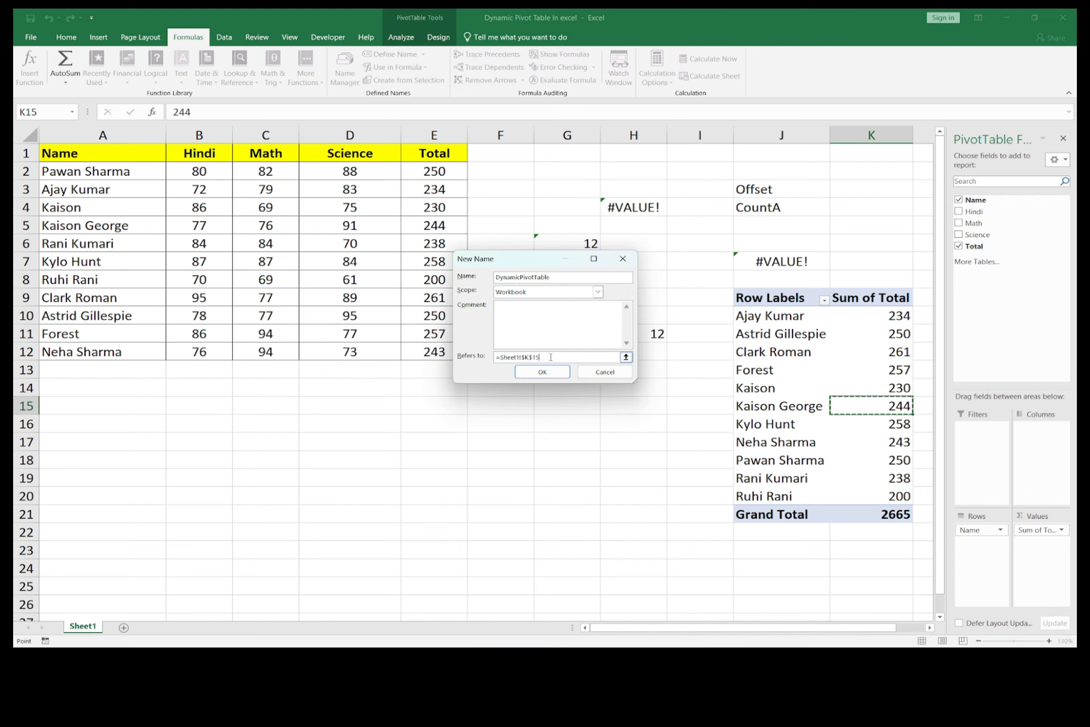
drag(540, 357, 499, 356)
key(ctrl+v)
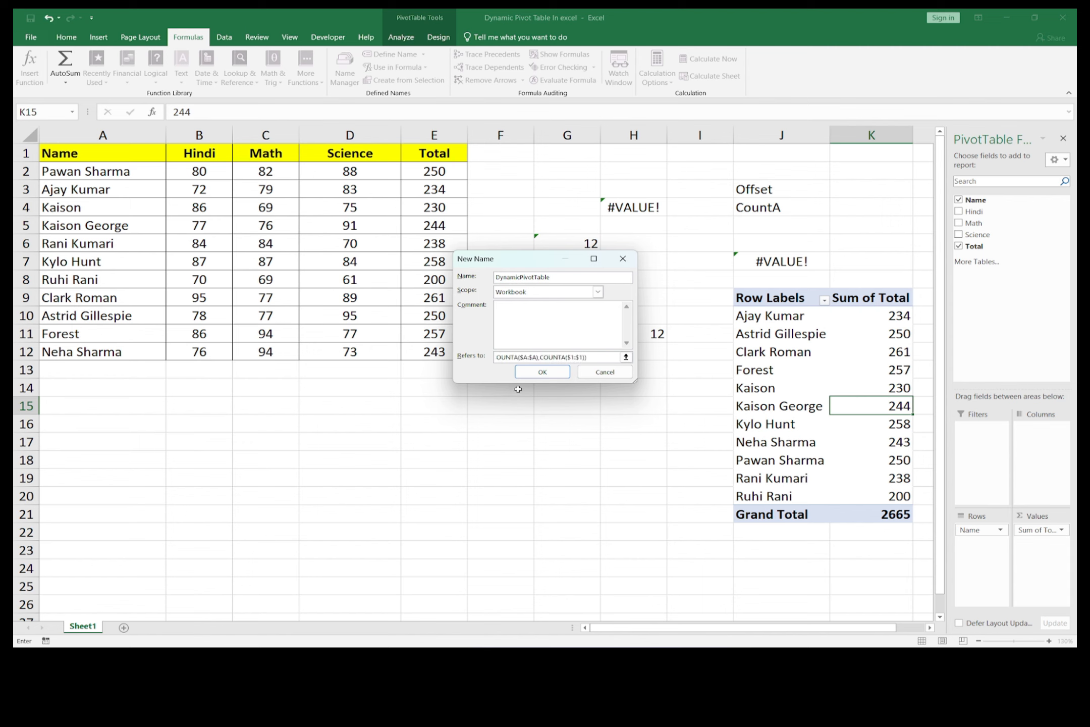
click(544, 375)
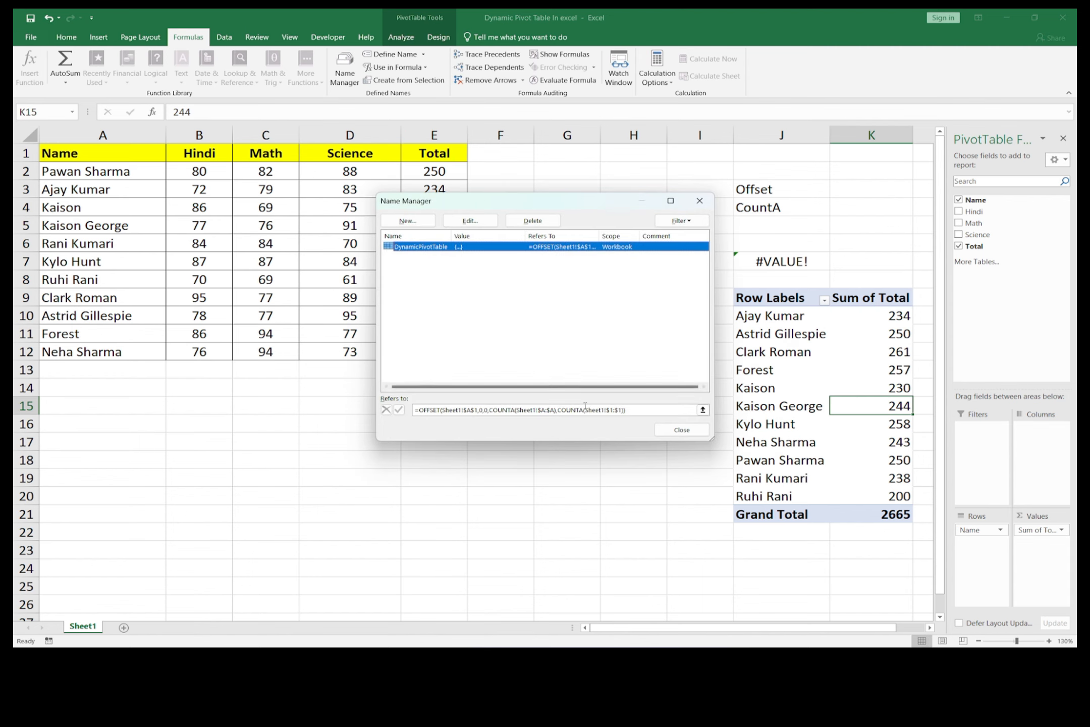
click(677, 430)
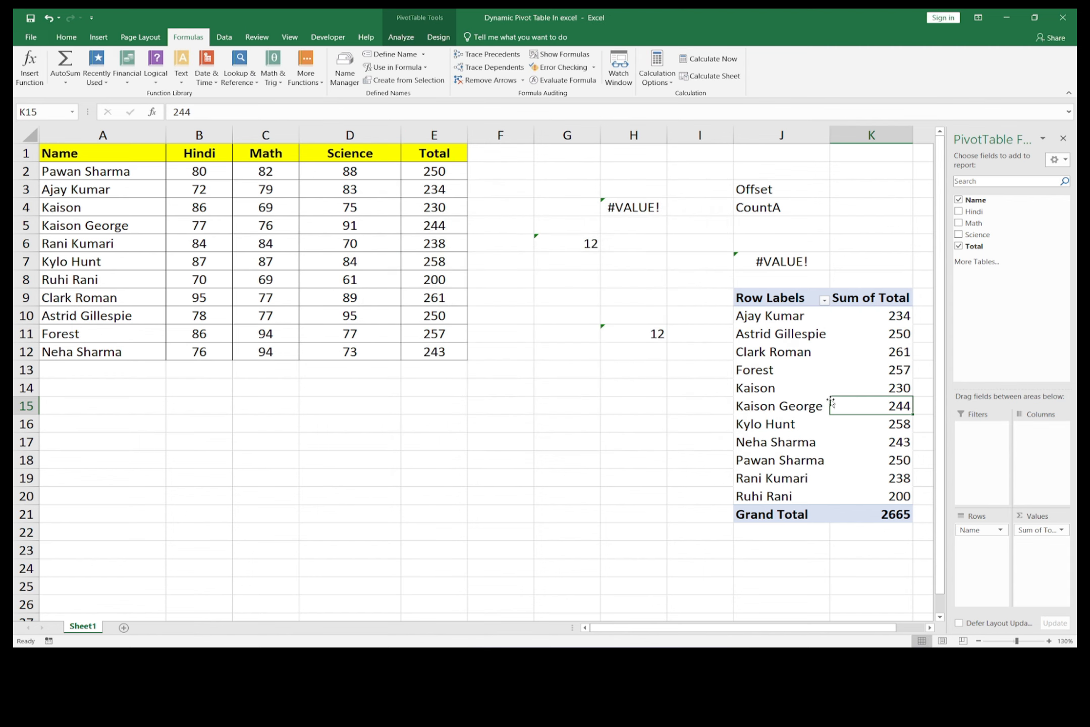
Change the PivotTable's data source to the named range DynamicPivotTable
click(785, 318)
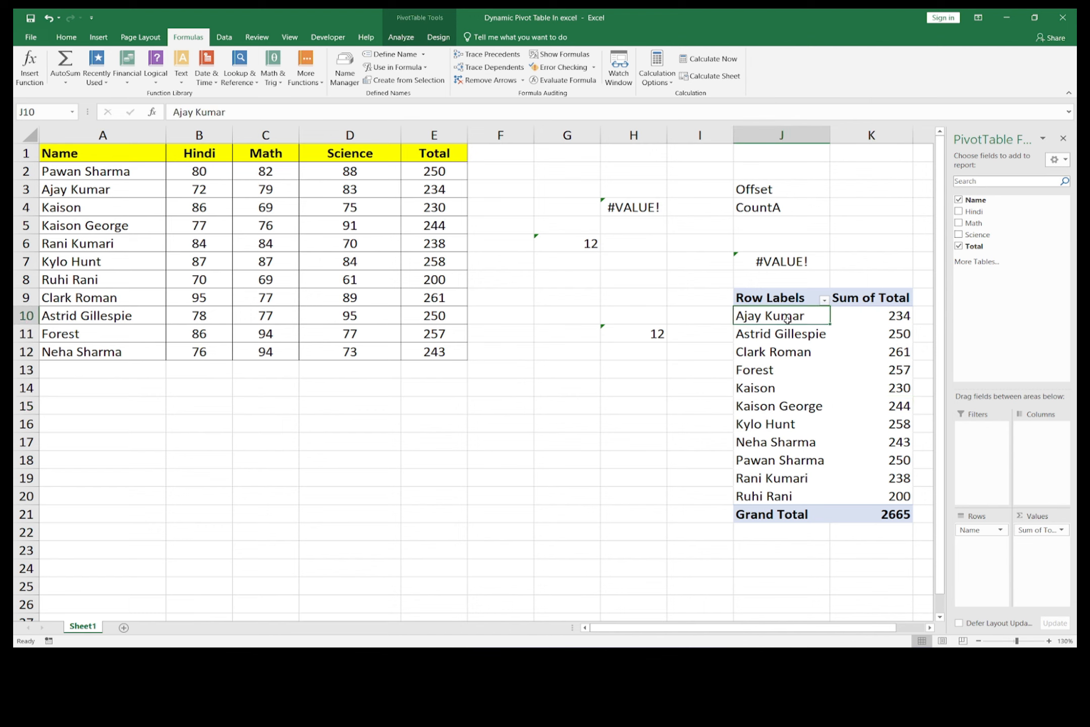
click(343, 38)
click(401, 37)
click(476, 81)
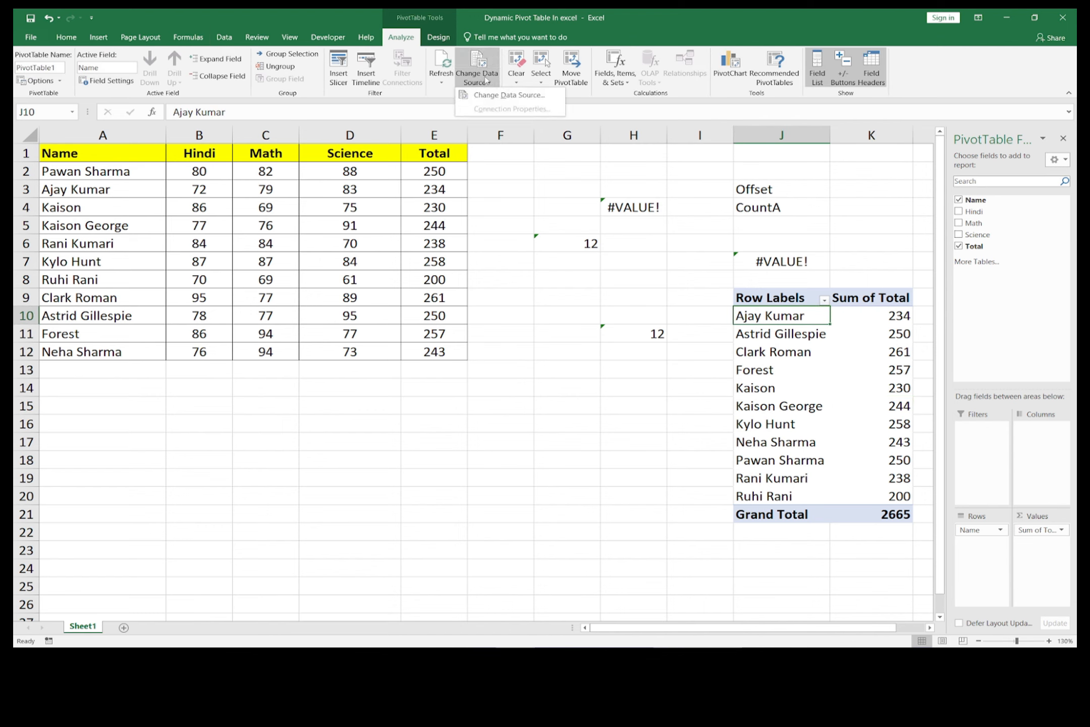
click(491, 99)
drag(575, 305, 504, 306)
key(BackSpace)
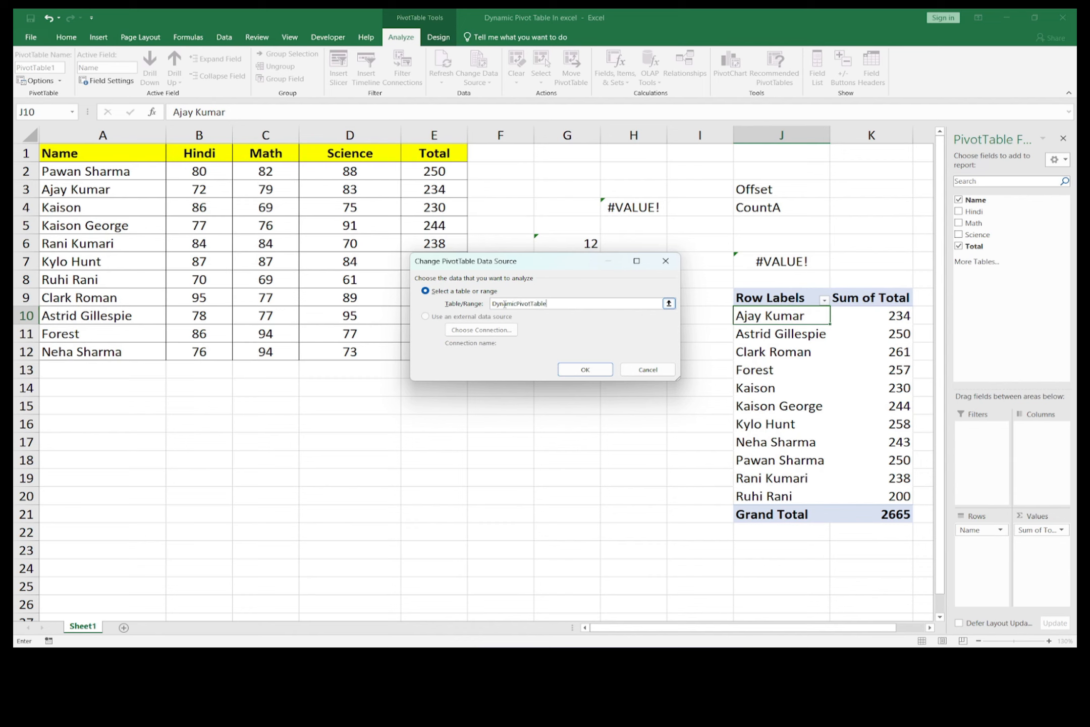
click(582, 370)
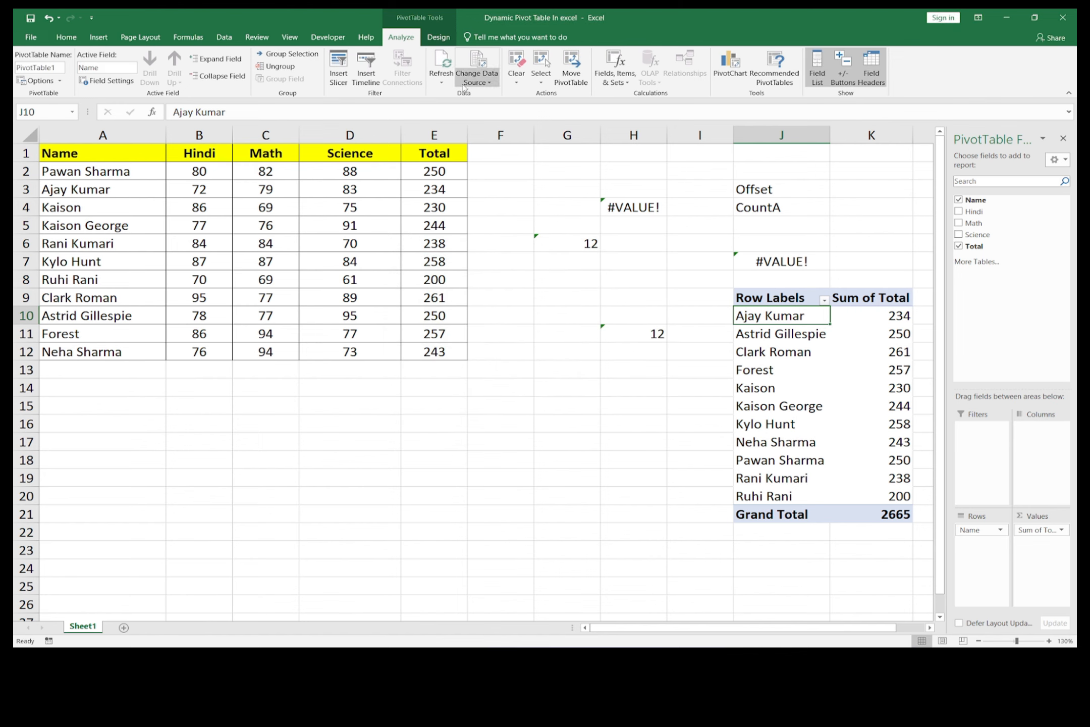
Review the name and formula definition of the DynamicPivotTable named range without changing it
click(188, 37)
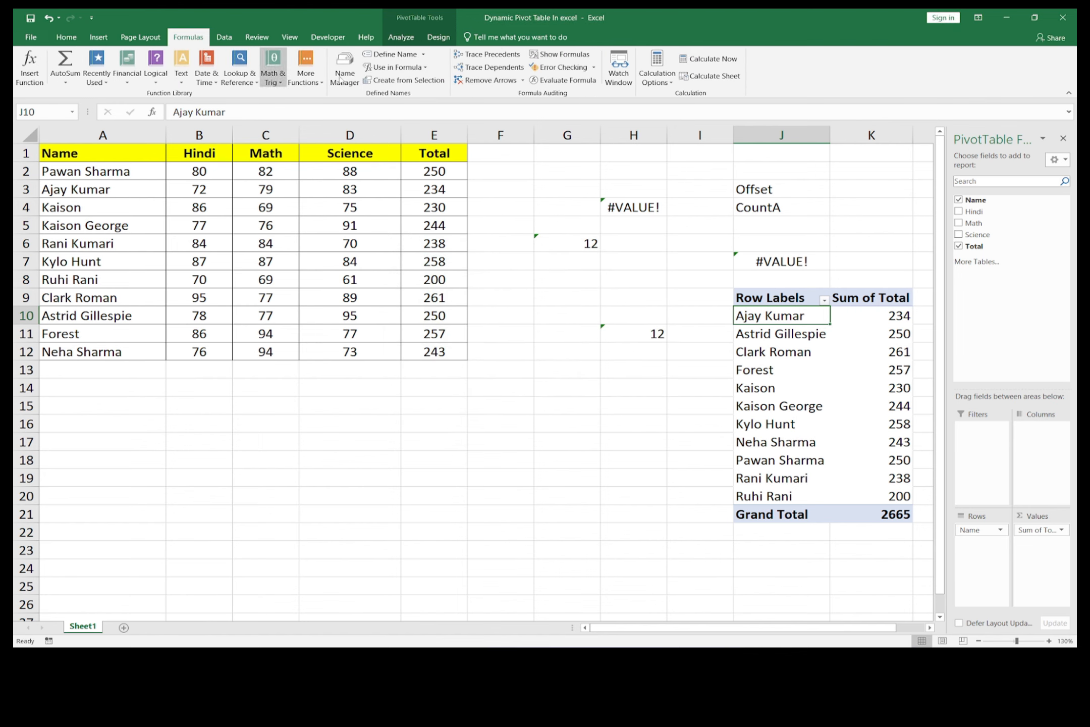
click(352, 78)
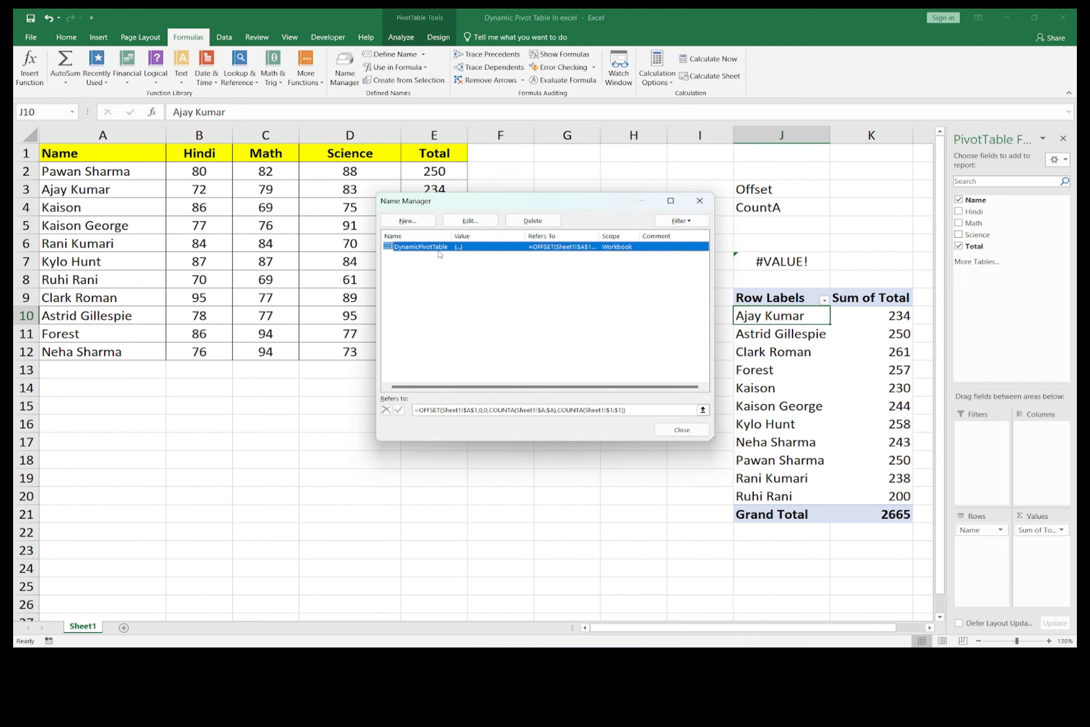
click(471, 220)
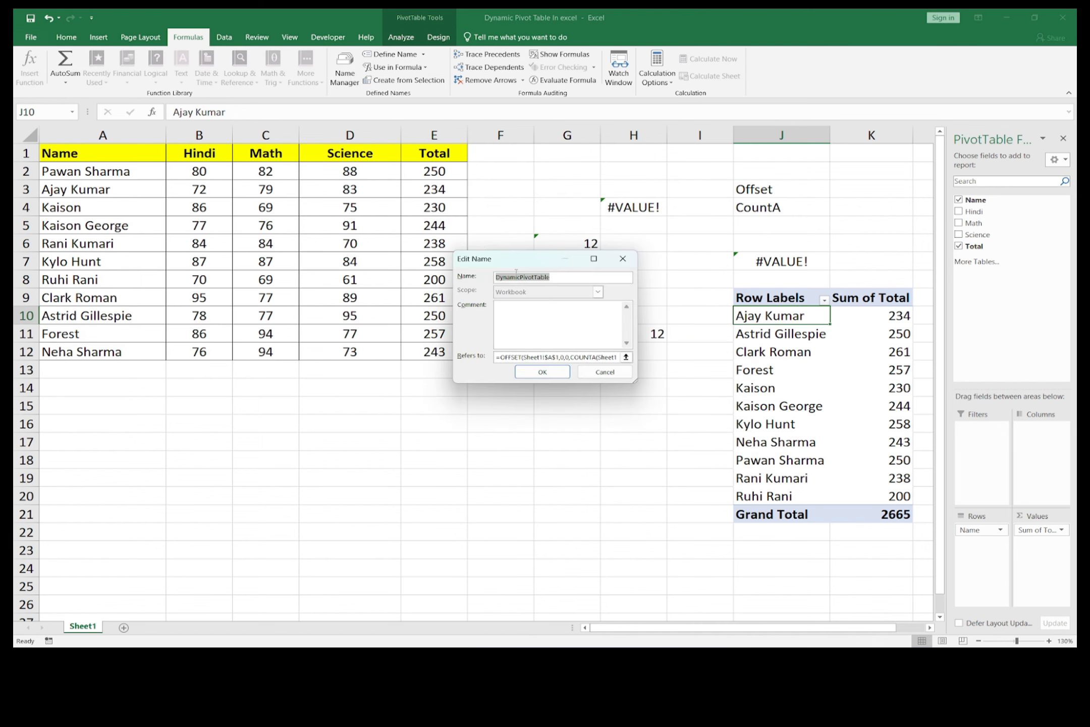
click(542, 371)
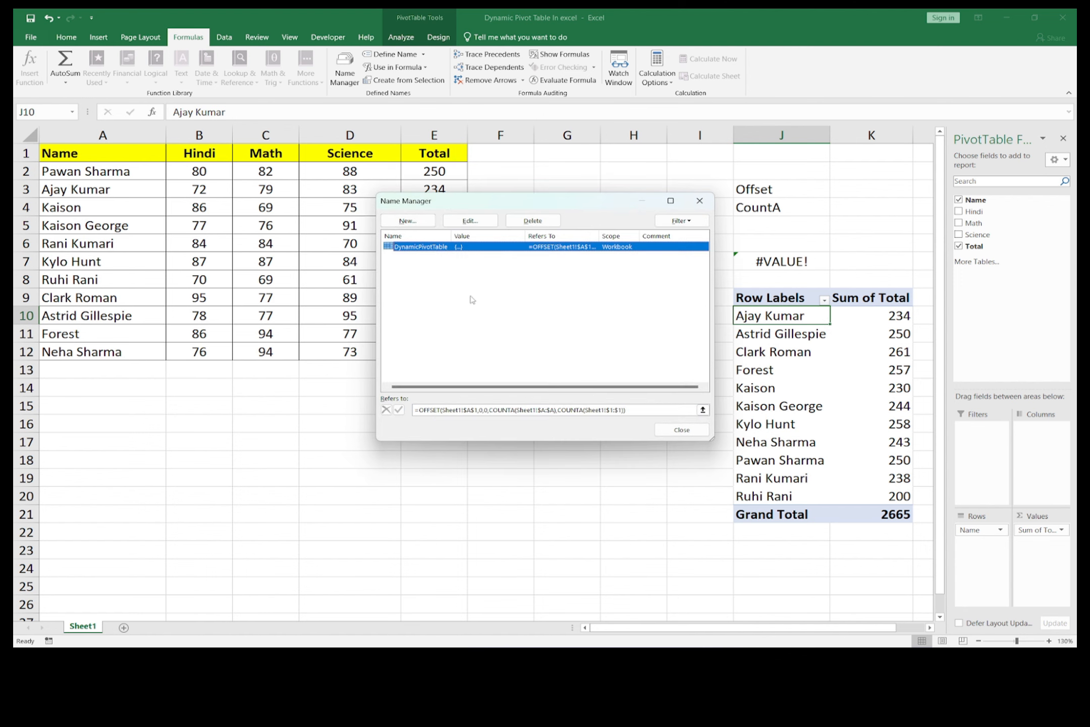
click(674, 433)
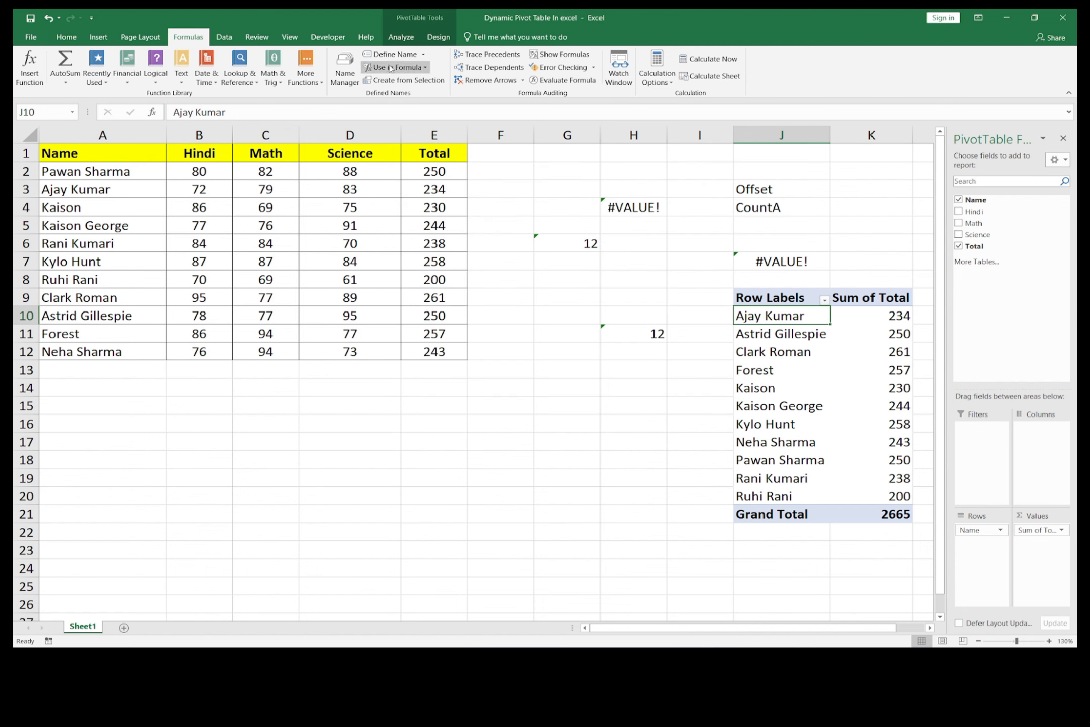
Check the PivotTable's data source range, keep it as DynamicPivotTable, and refresh the PivotTable
click(401, 37)
click(477, 79)
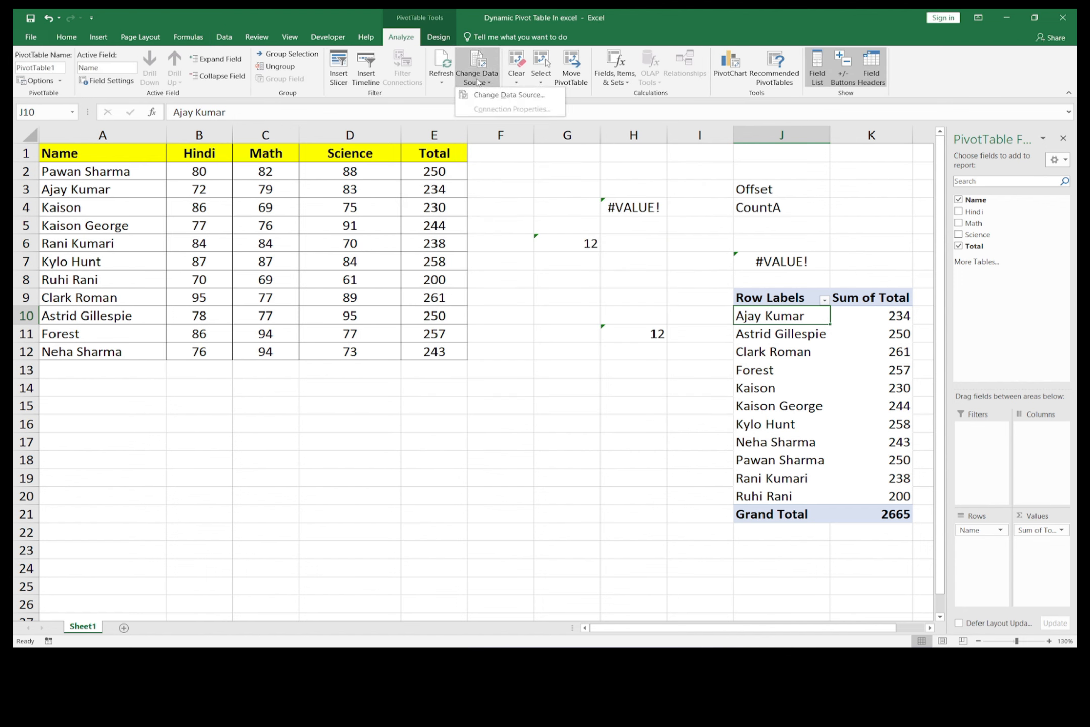
click(500, 100)
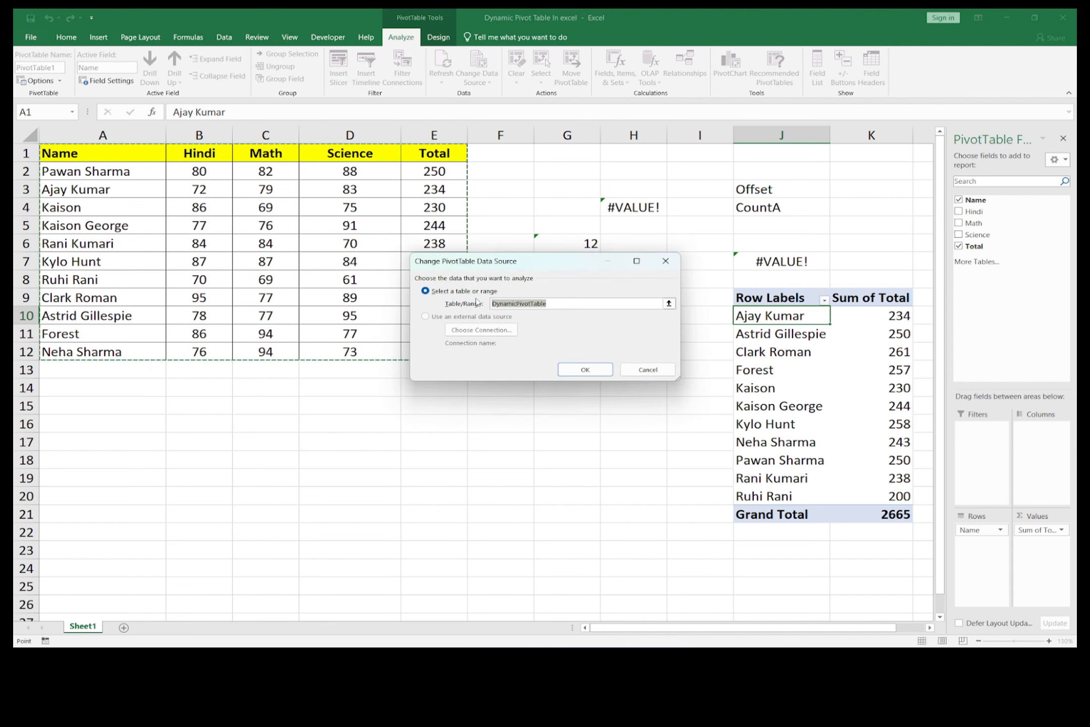
click(492, 303)
click(584, 374)
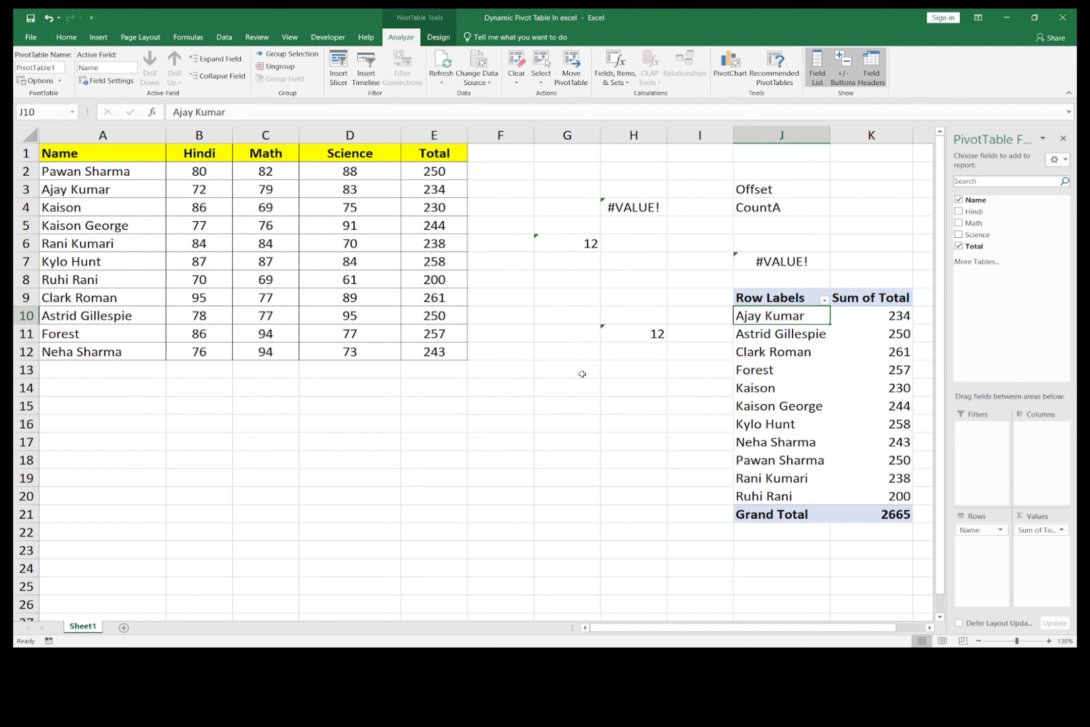
right_click(781, 356)
click(801, 397)
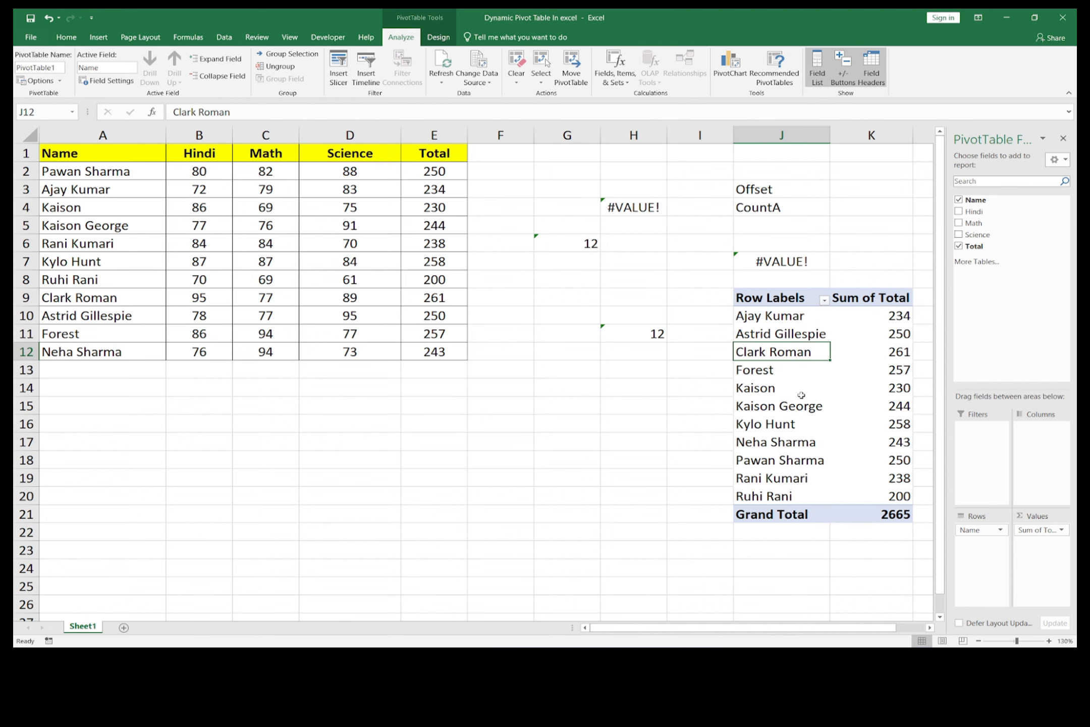
Add a source row in row 13 with a new person's name and marks of 45 Hindi, 87 Math and 87 Science
click(104, 369)
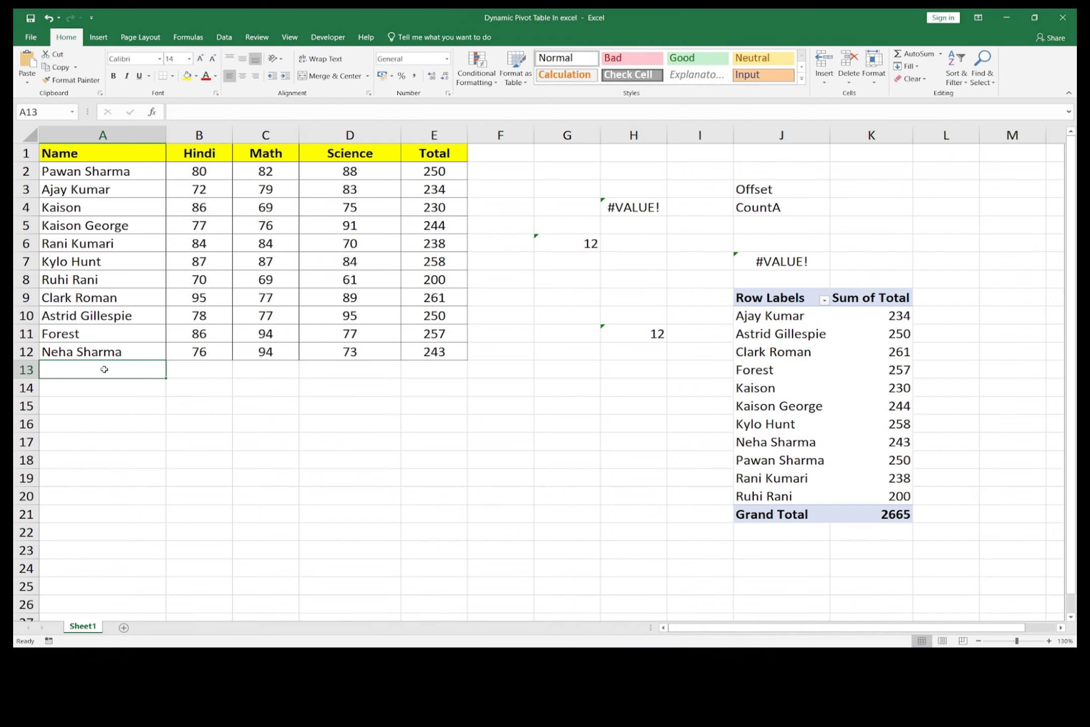
text(Vikash)
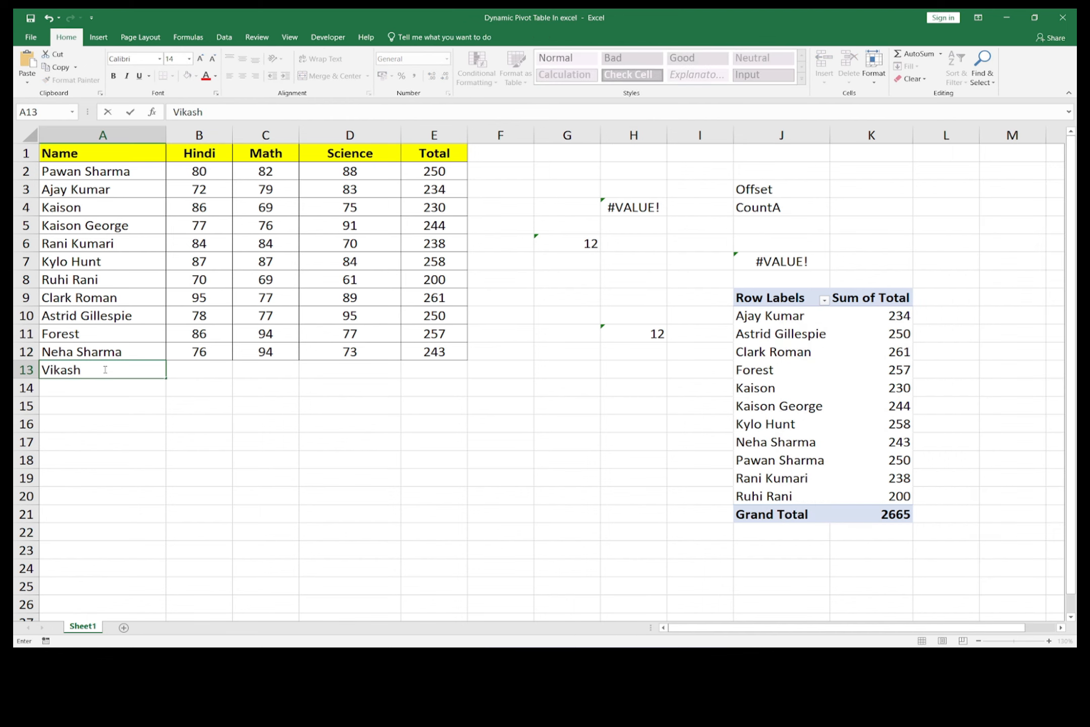
key(Tab)
text(wd)
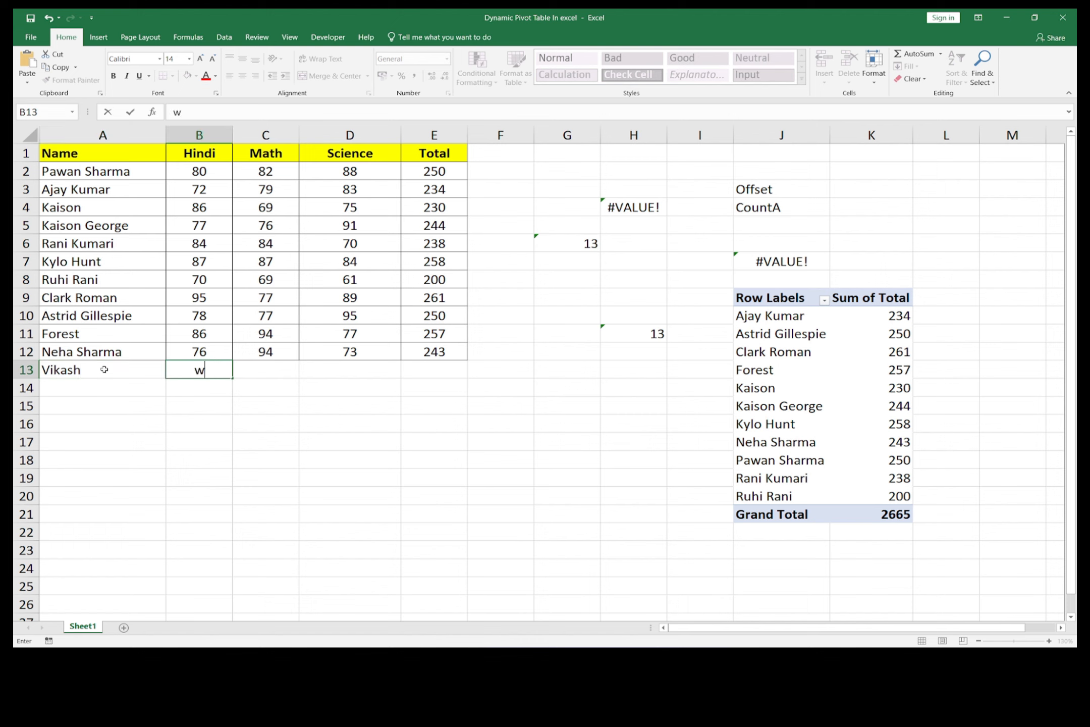
key(BackSpace)
key(BackSpace)
text(45)
key(Tab)
text(87)
key(Tab)
text(87)
key(Tab)
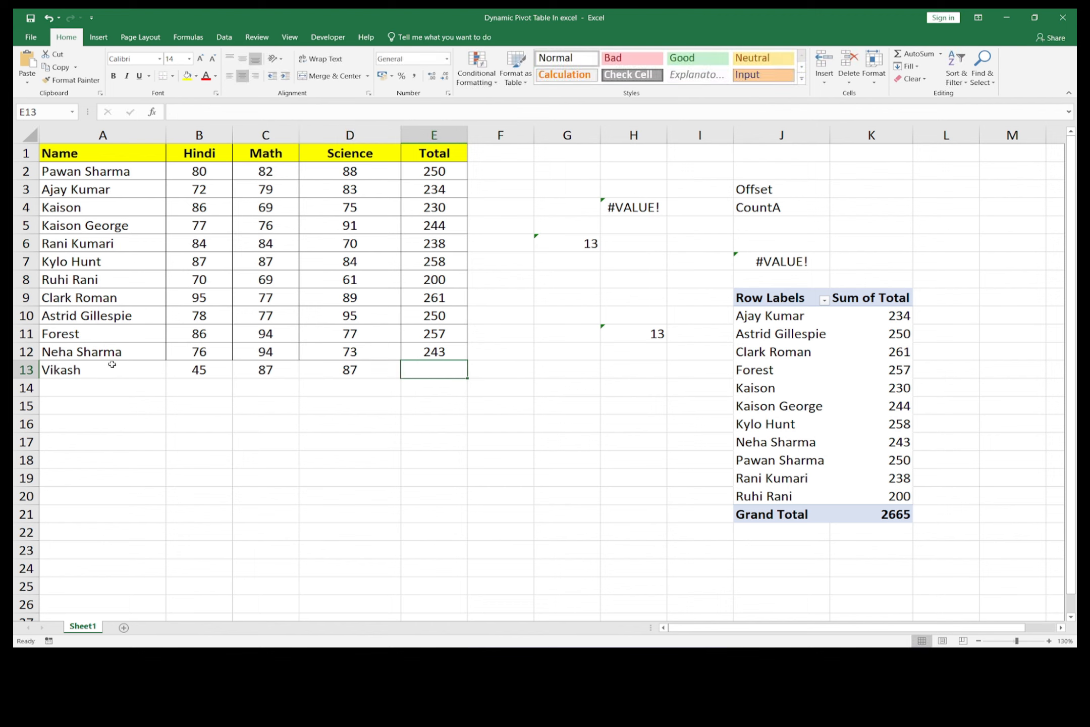
Total the new row's marks in E13 with =SUM(B13:D13) and refresh the PivotTable
text(=sum)
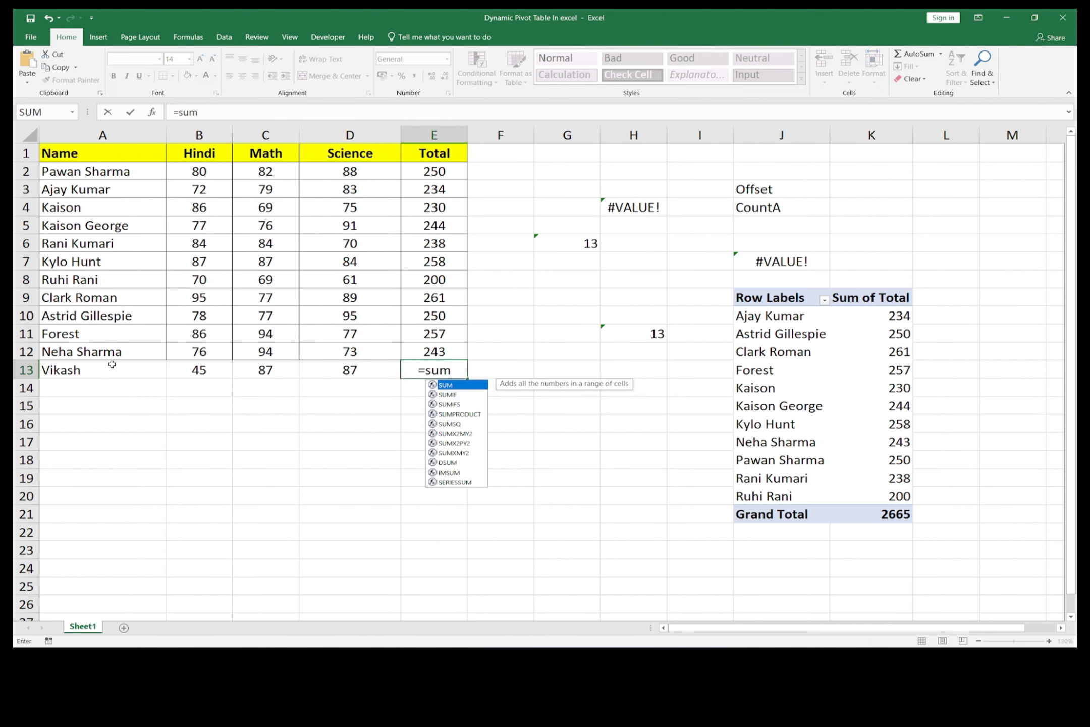
key(Tab)
drag(192, 370, 316, 370)
text())
key(Return)
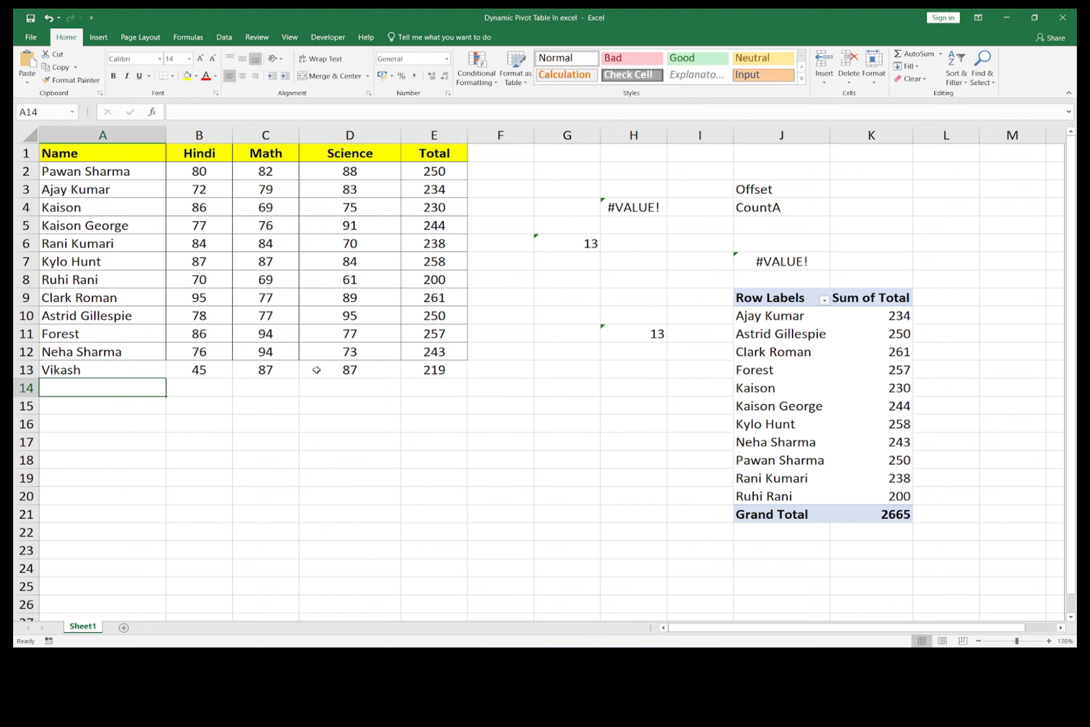
right_click(814, 369)
click(843, 406)
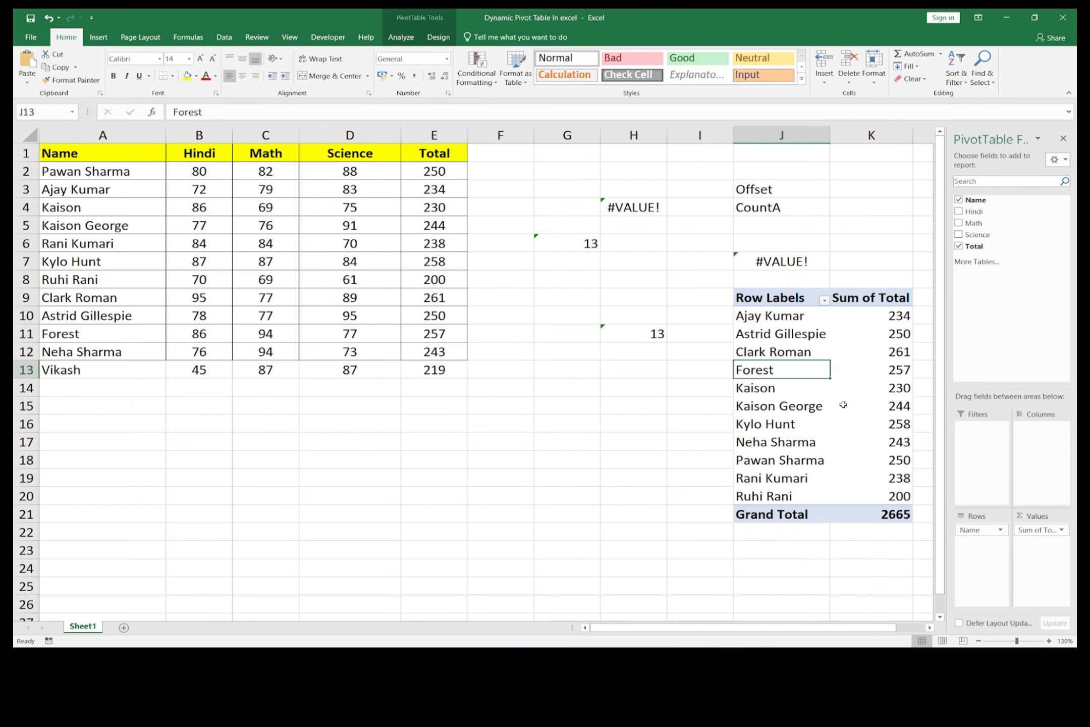
Fill the newly added PivotTable row J21:K21 and its source row A13:E13 with light orange
drag(751, 517, 863, 514)
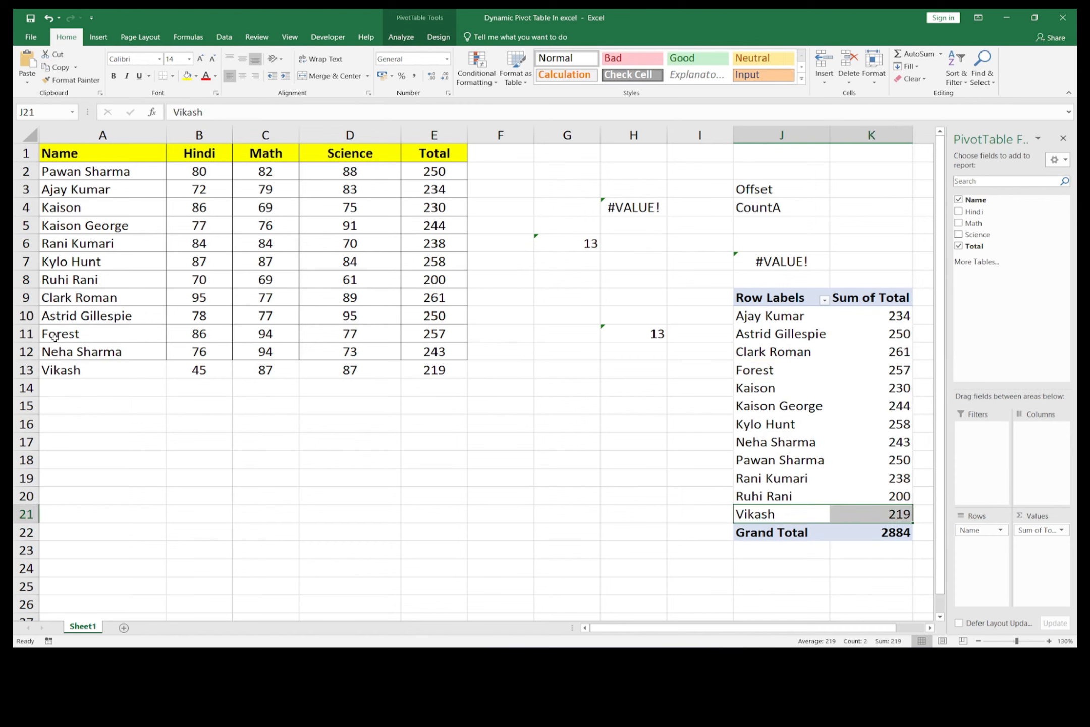
click(196, 75)
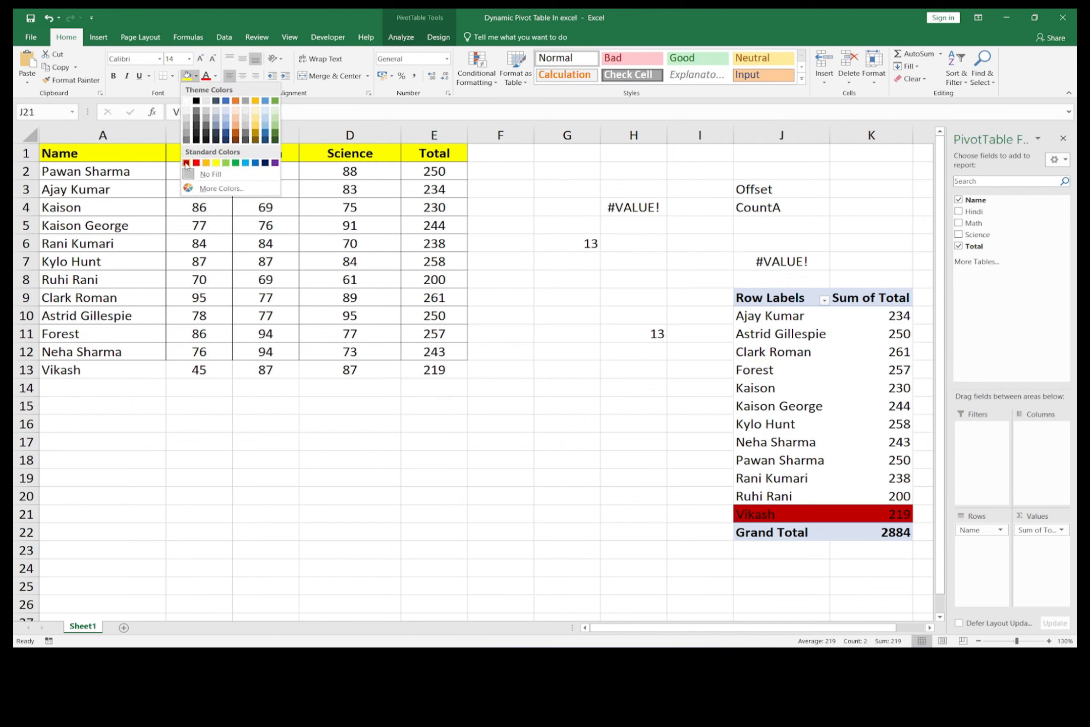
click(236, 124)
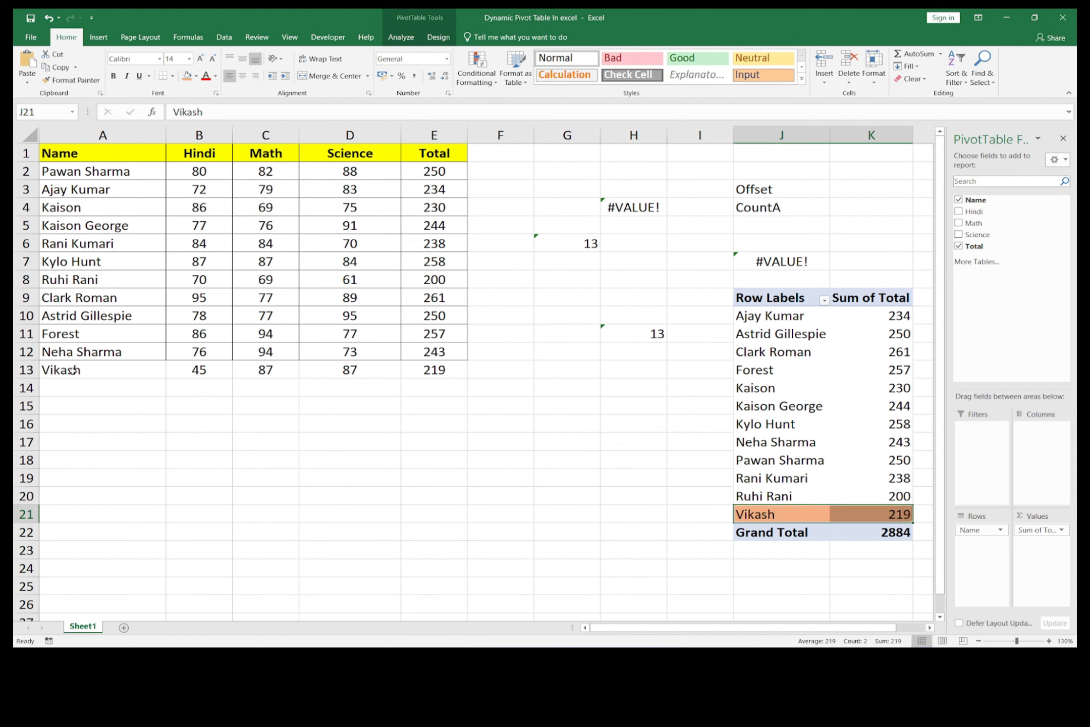
drag(71, 371, 422, 365)
click(186, 76)
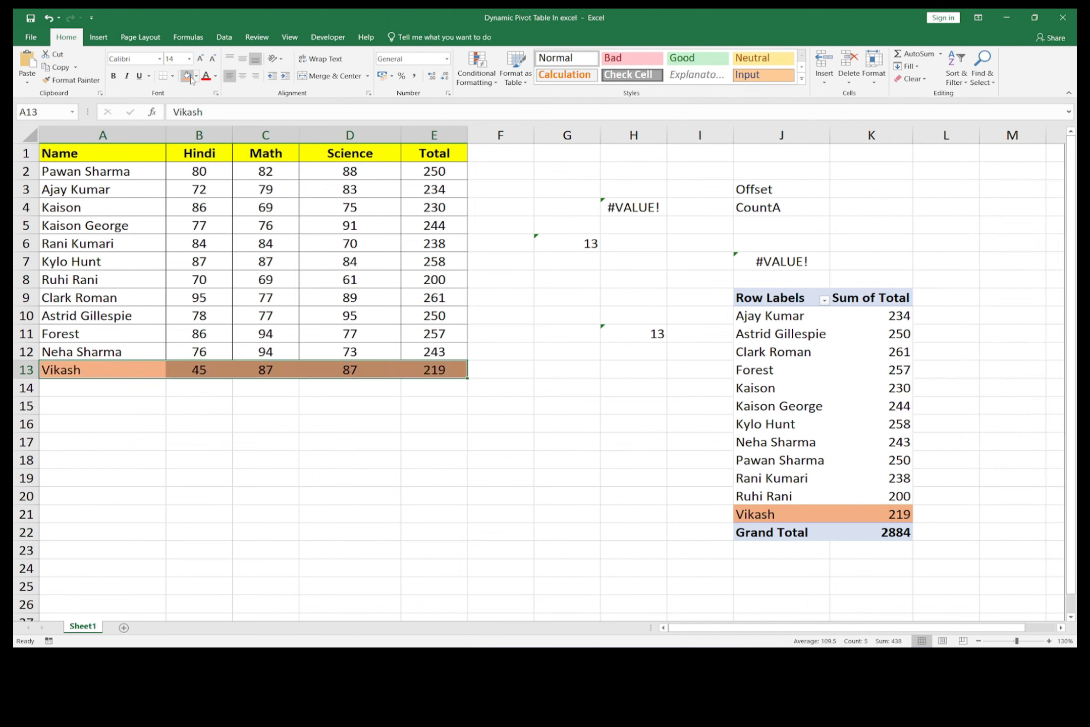
click(835, 389)
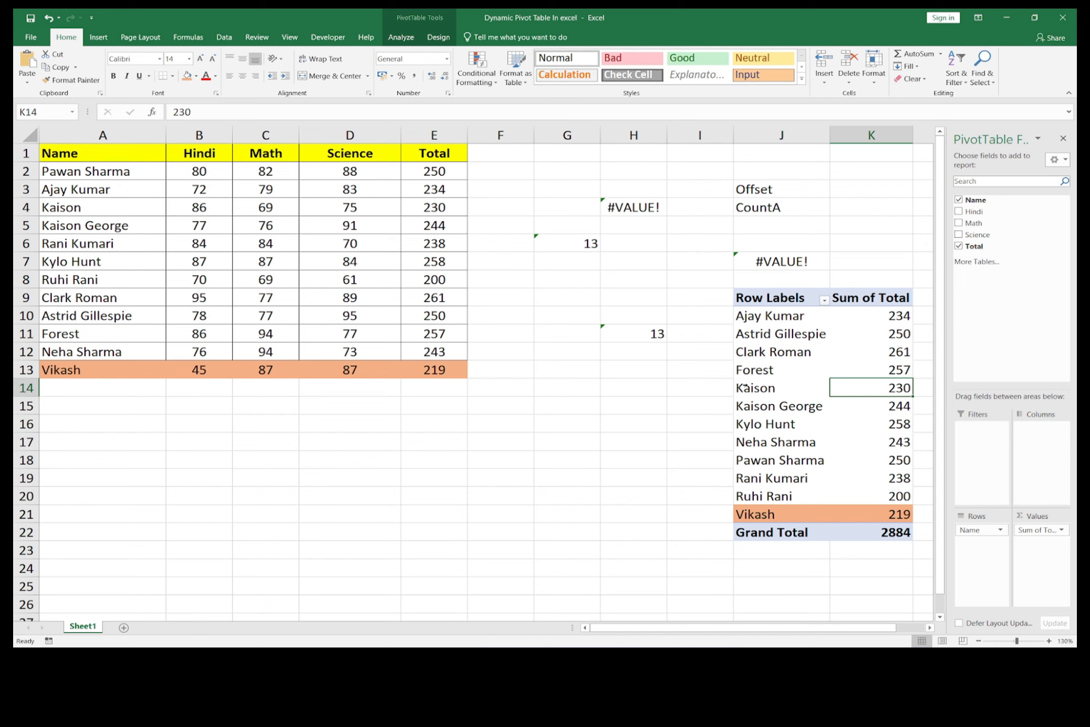
Add a source row in row 14 with another person's name and marks of 76 Hindi, 87 Math and 23 Science
click(81, 392)
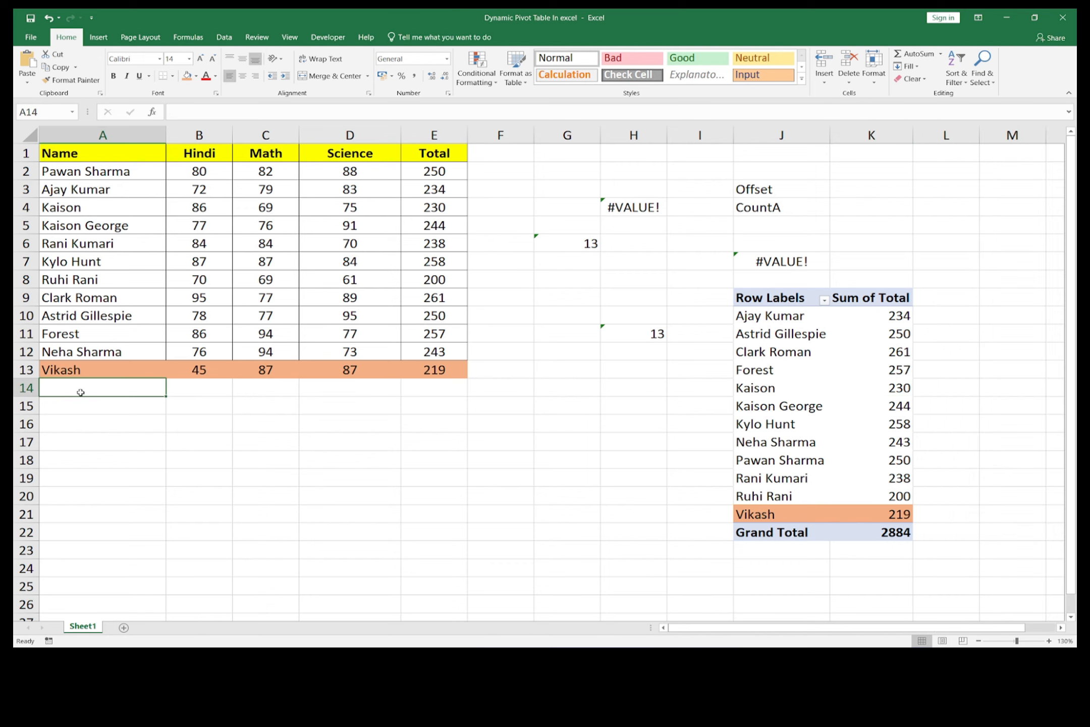
text(B)
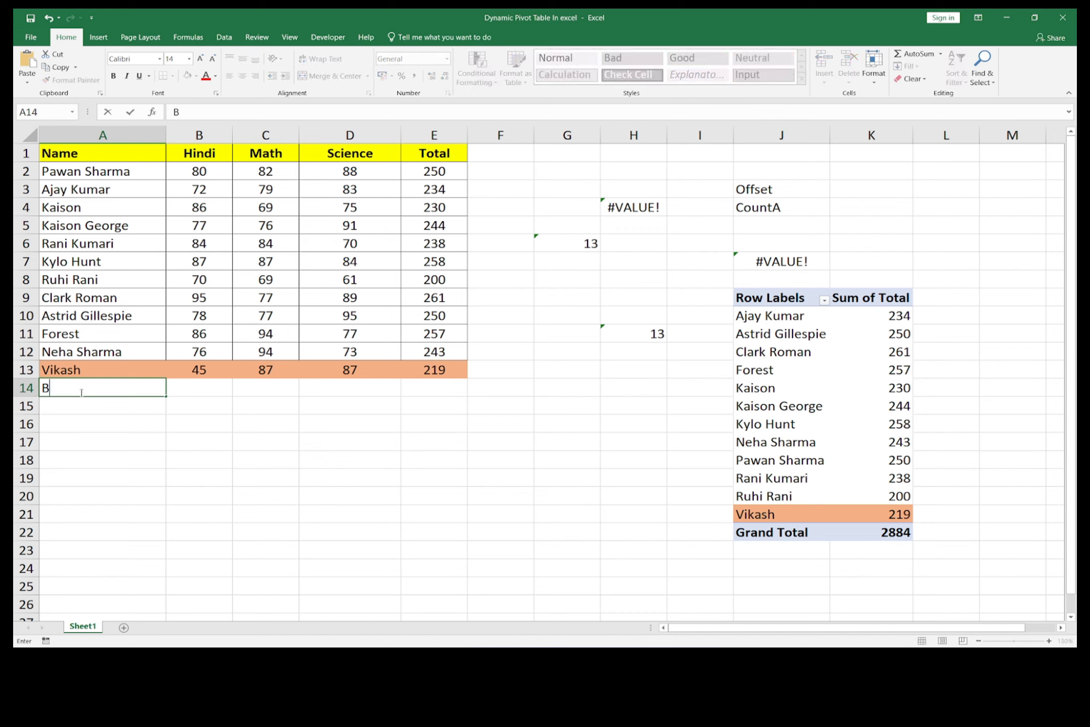
text(inay)
key(Tab)
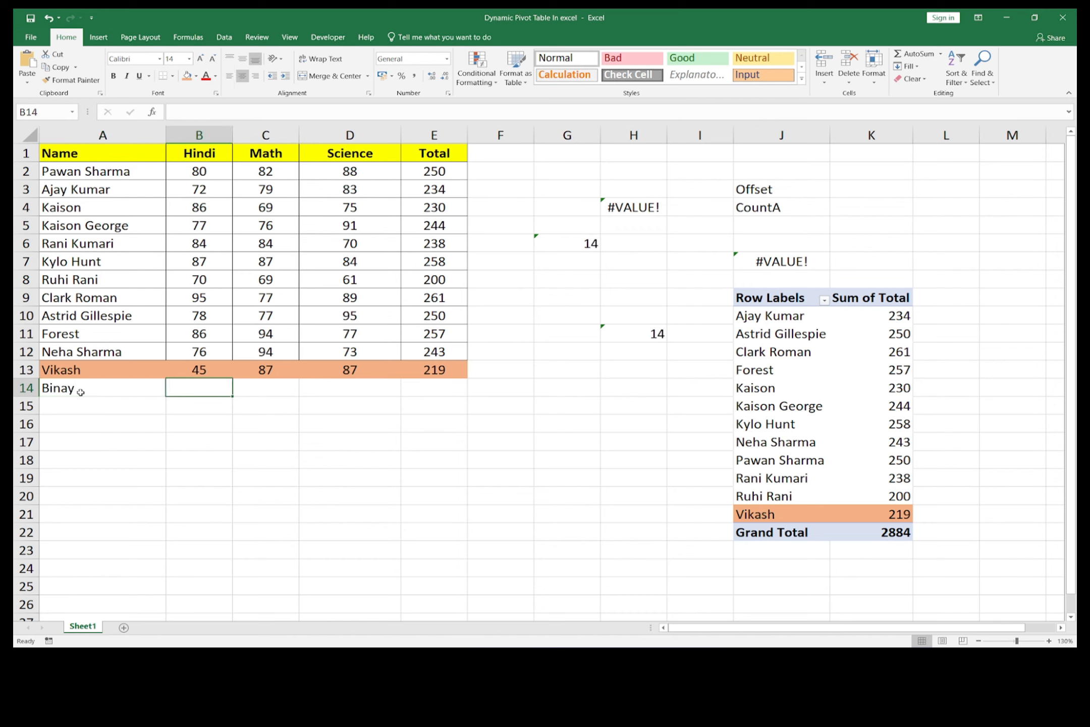
text(76)
key(Tab)
text(87)
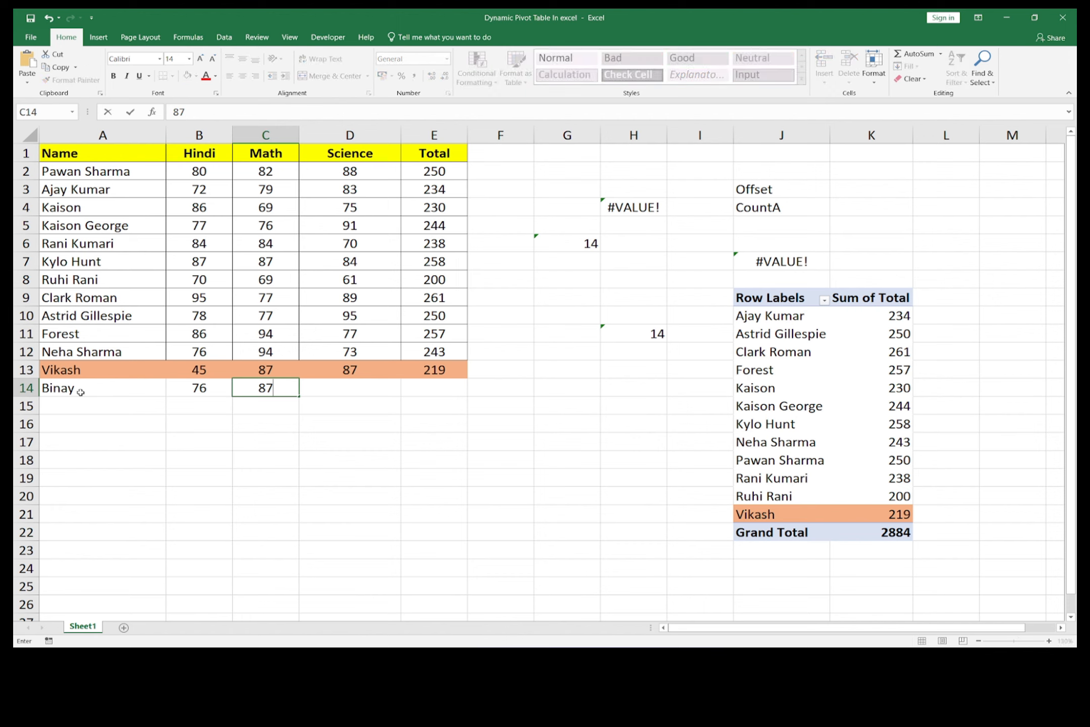
key(Tab)
text(23)
key(Tab)
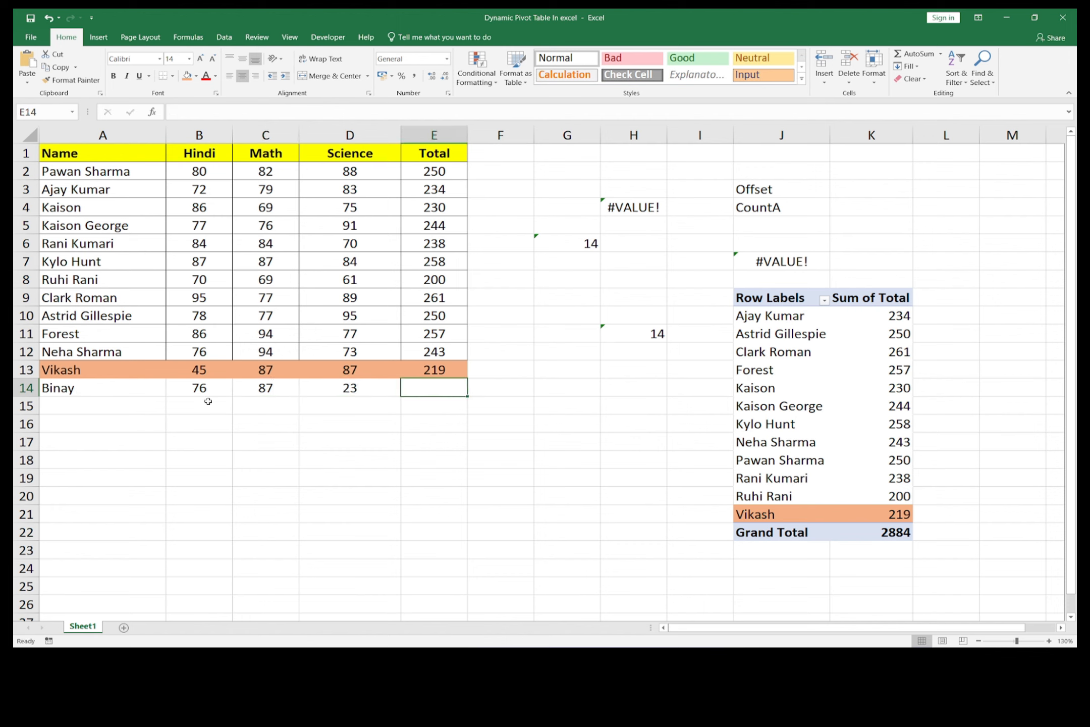
Copy the SUM formula in E13 down to E14 to total the second added row
click(434, 369)
drag(467, 379, 454, 394)
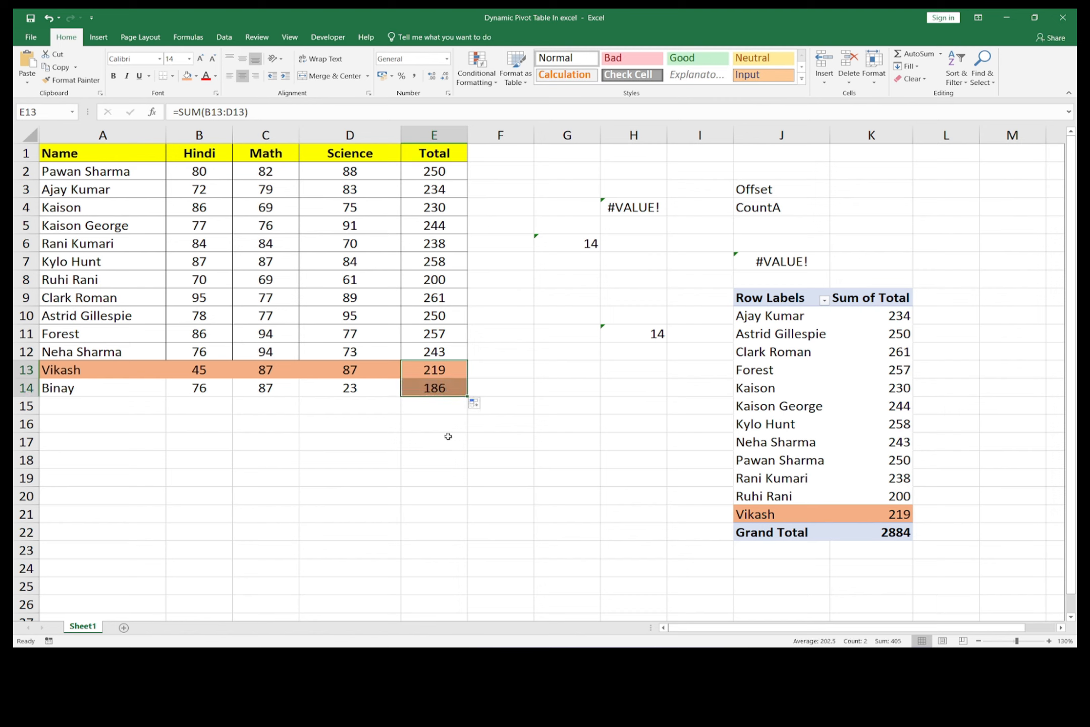
click(448, 436)
Fill the second added source row, A14:E14, with light blue
drag(68, 371, 439, 388)
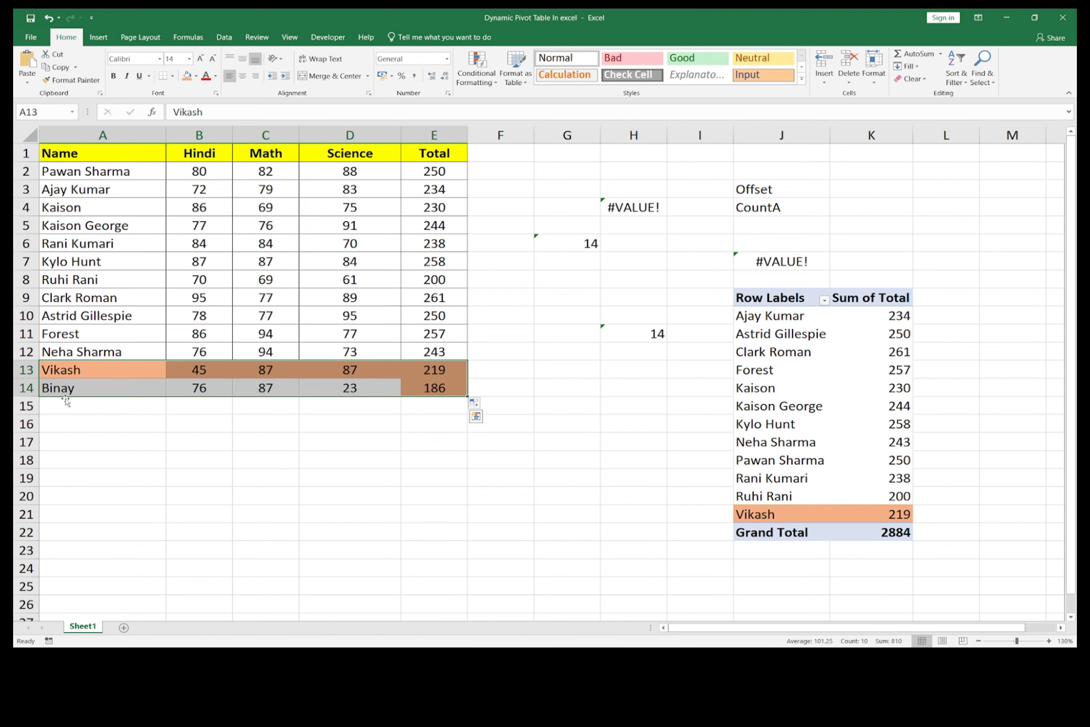
drag(64, 392, 439, 389)
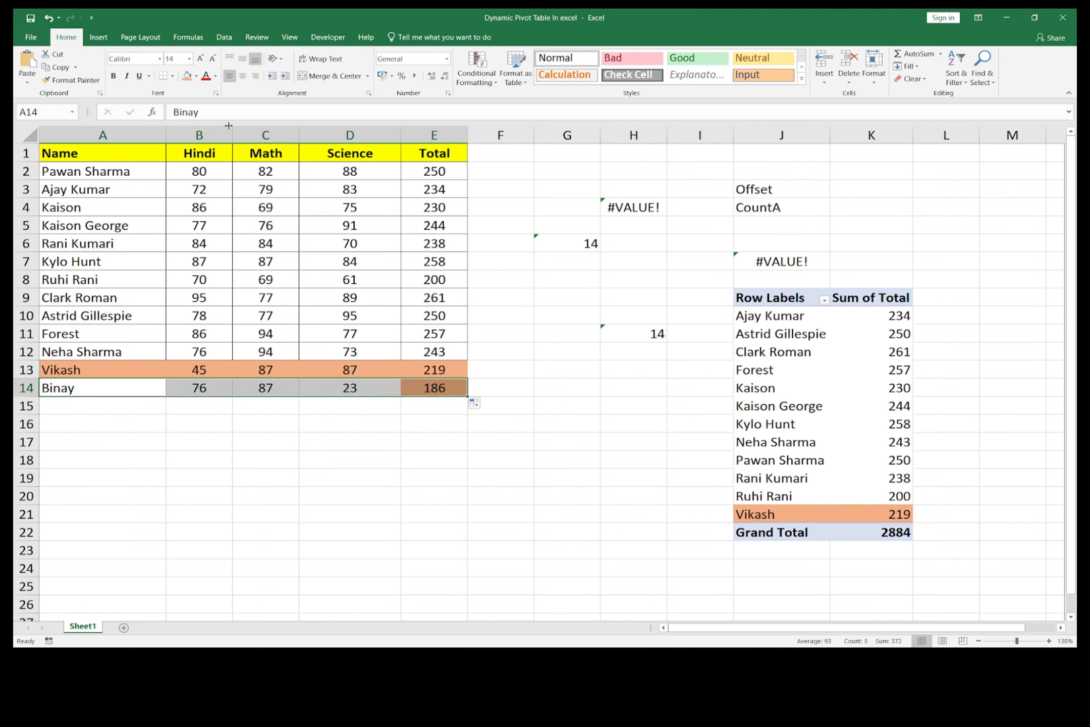
click(196, 76)
click(227, 124)
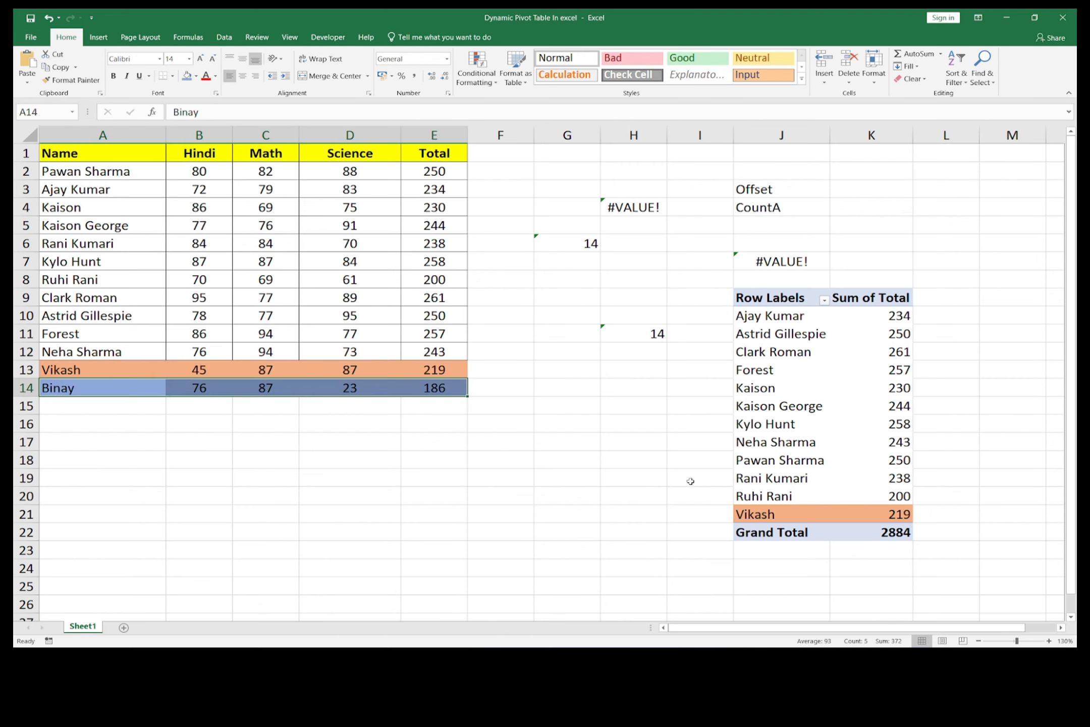
Refresh the PivotTable and fill its new row J22:K22 with the same light blue
right_click(791, 411)
click(813, 443)
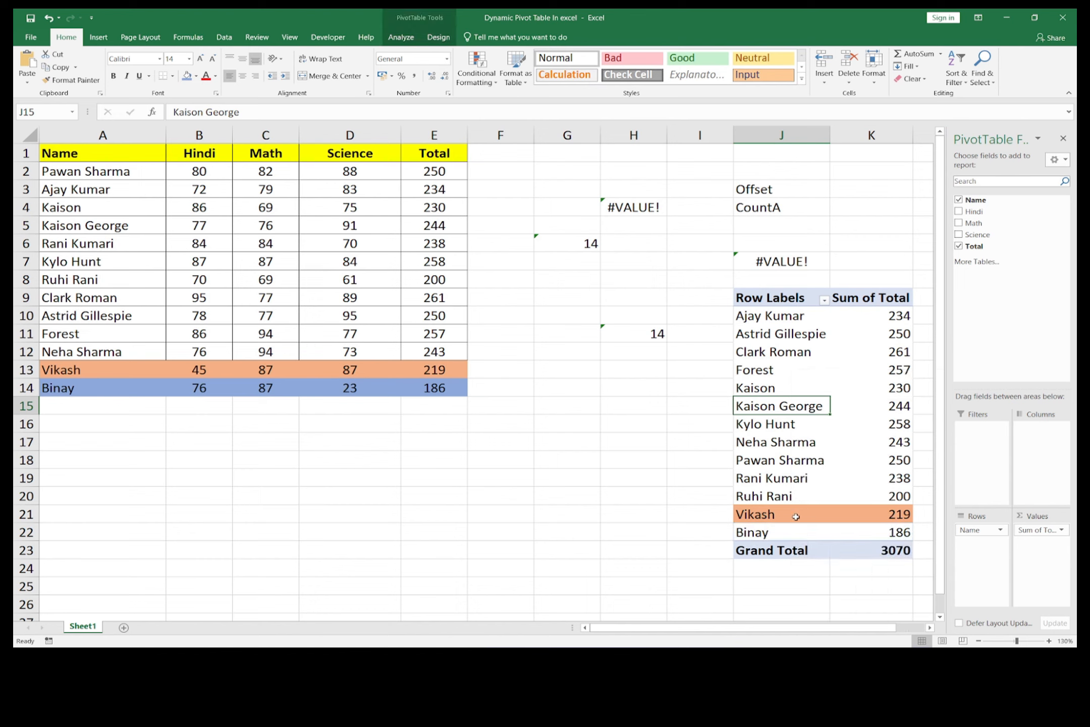
click(771, 532)
click(187, 75)
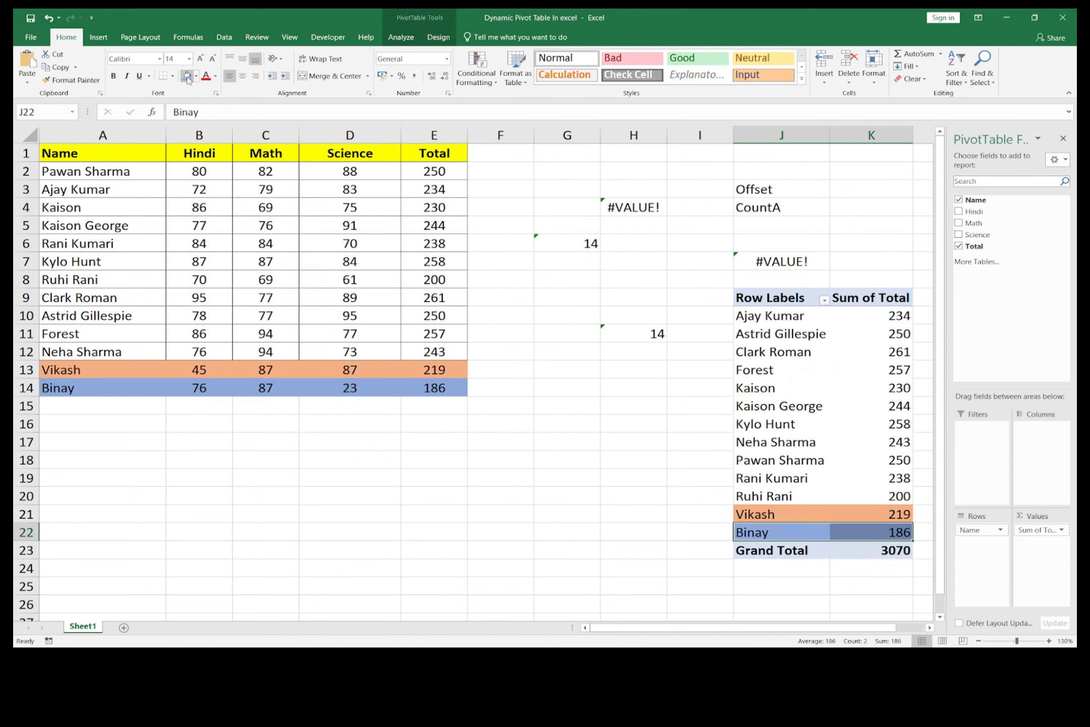
click(928, 628)
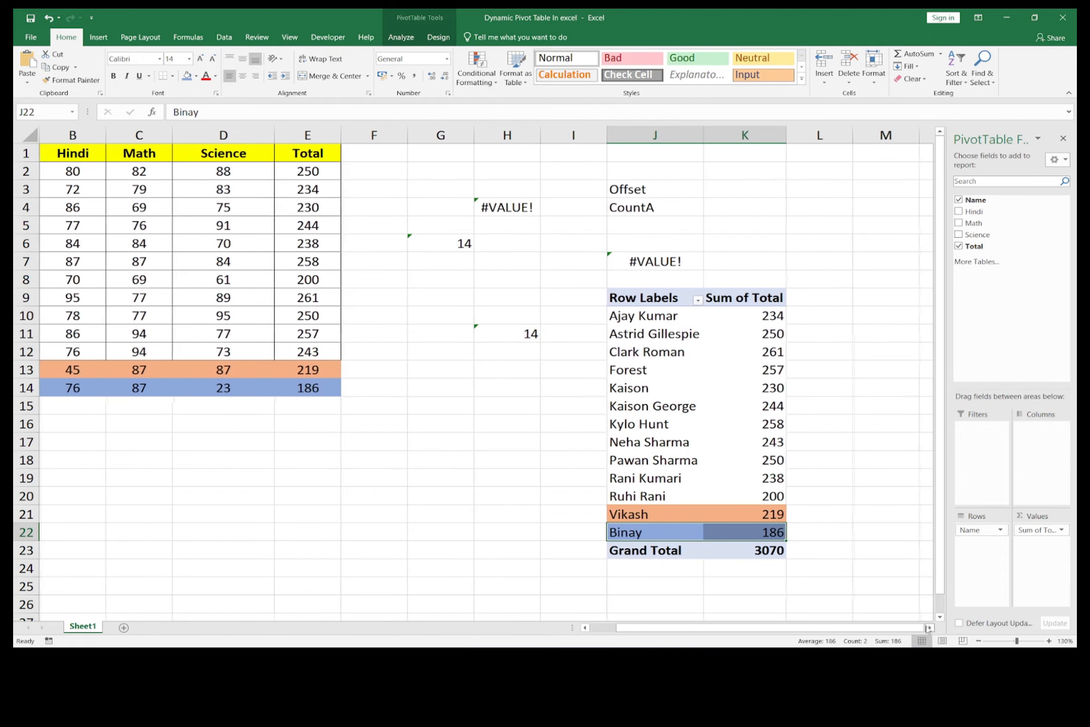
scroll(550, 493, down, 1)
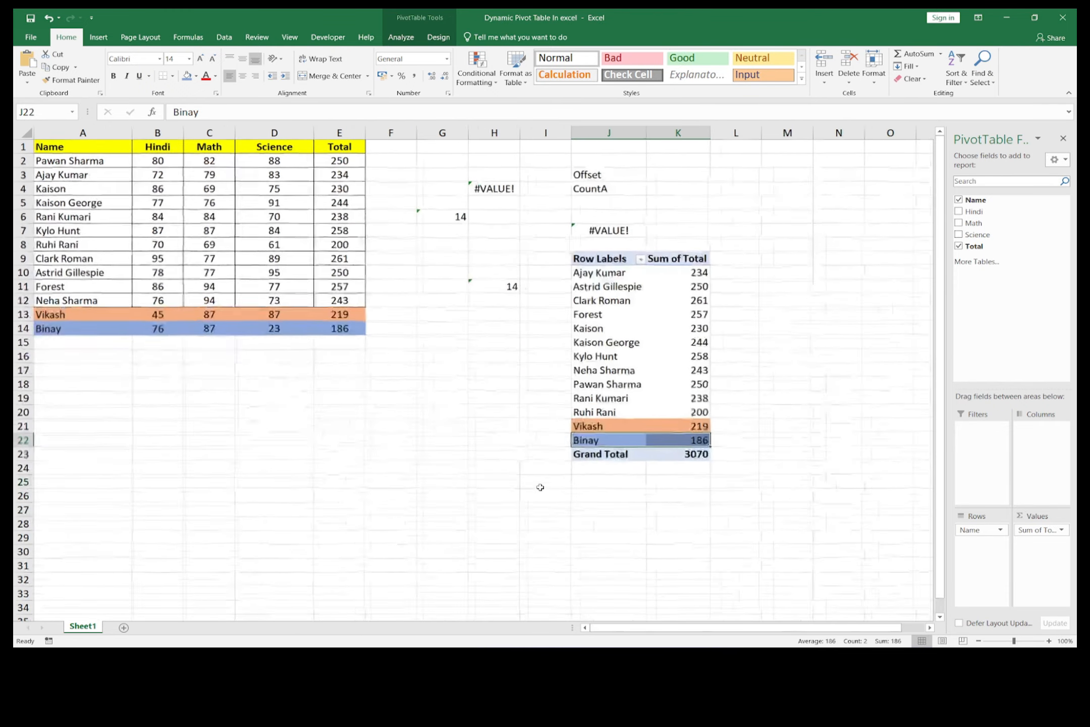